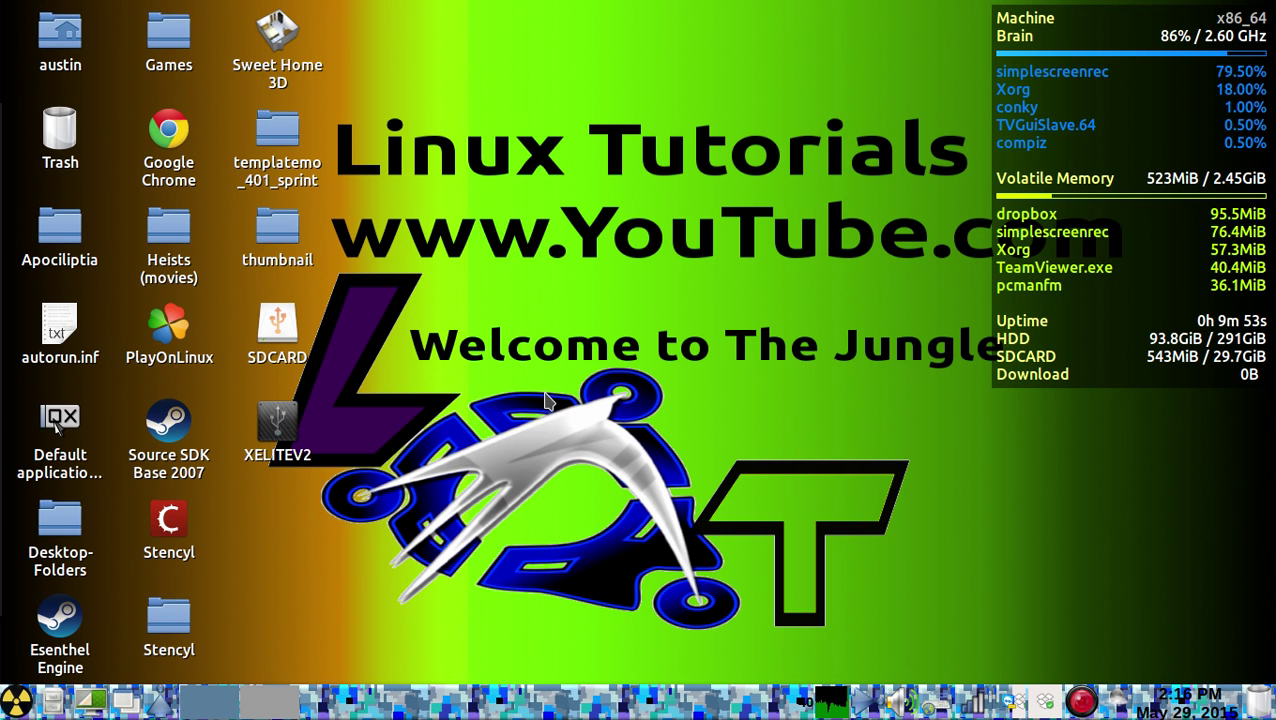
- Launch CompizConfig Settings Manager from the start menu's Preferences submenu
{"action": "left_click", "coordinate": [15, 700]}
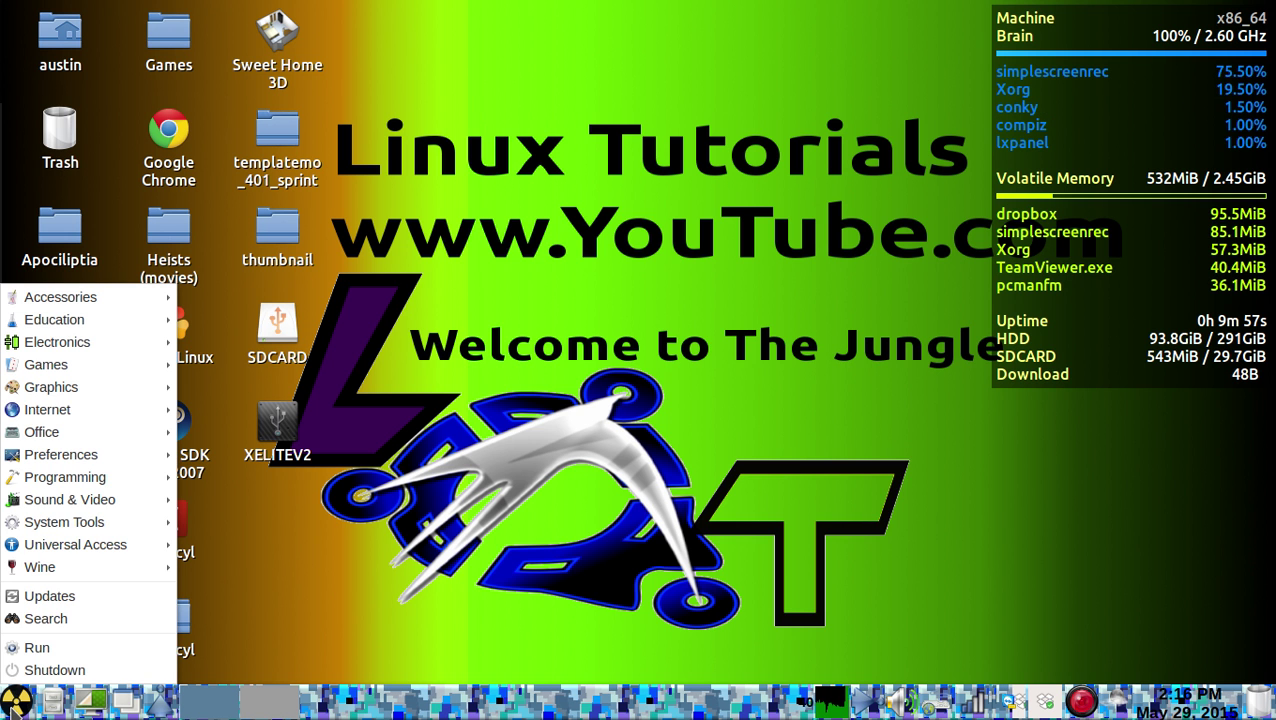
{"action": "mouse_move", "coordinate": [95, 454]}
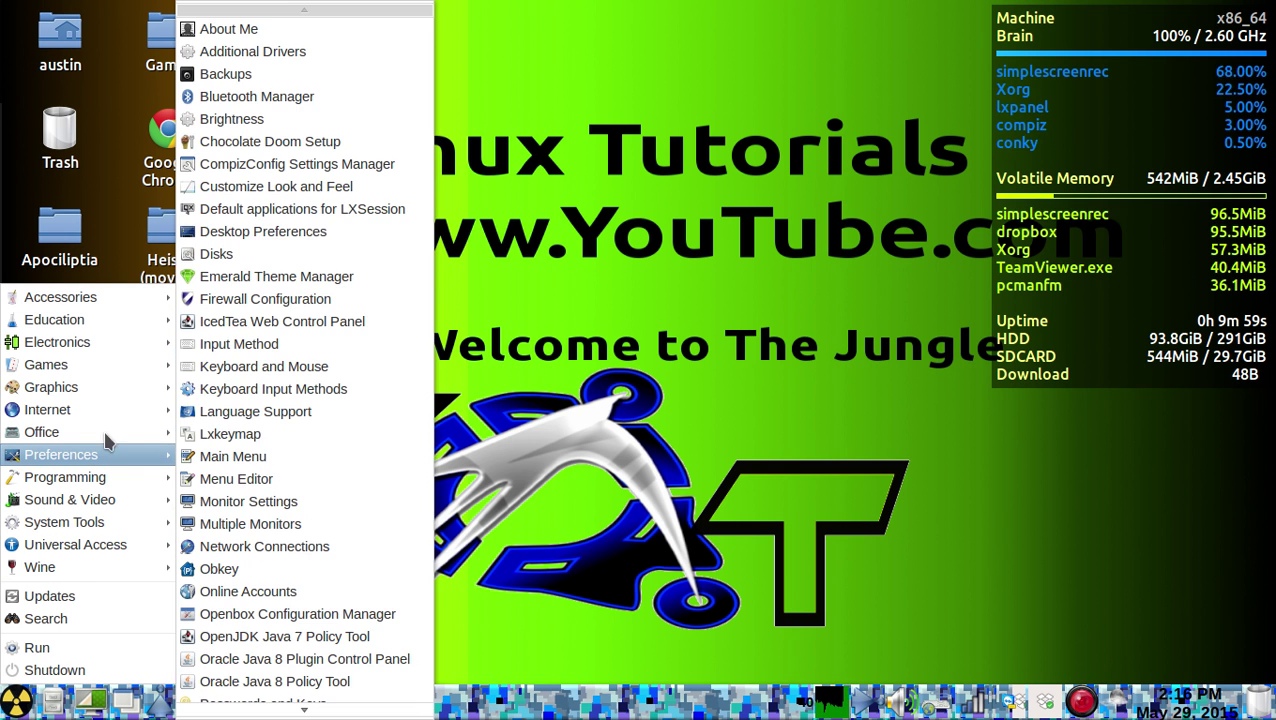
{"action": "left_click", "coordinate": [279, 166]}
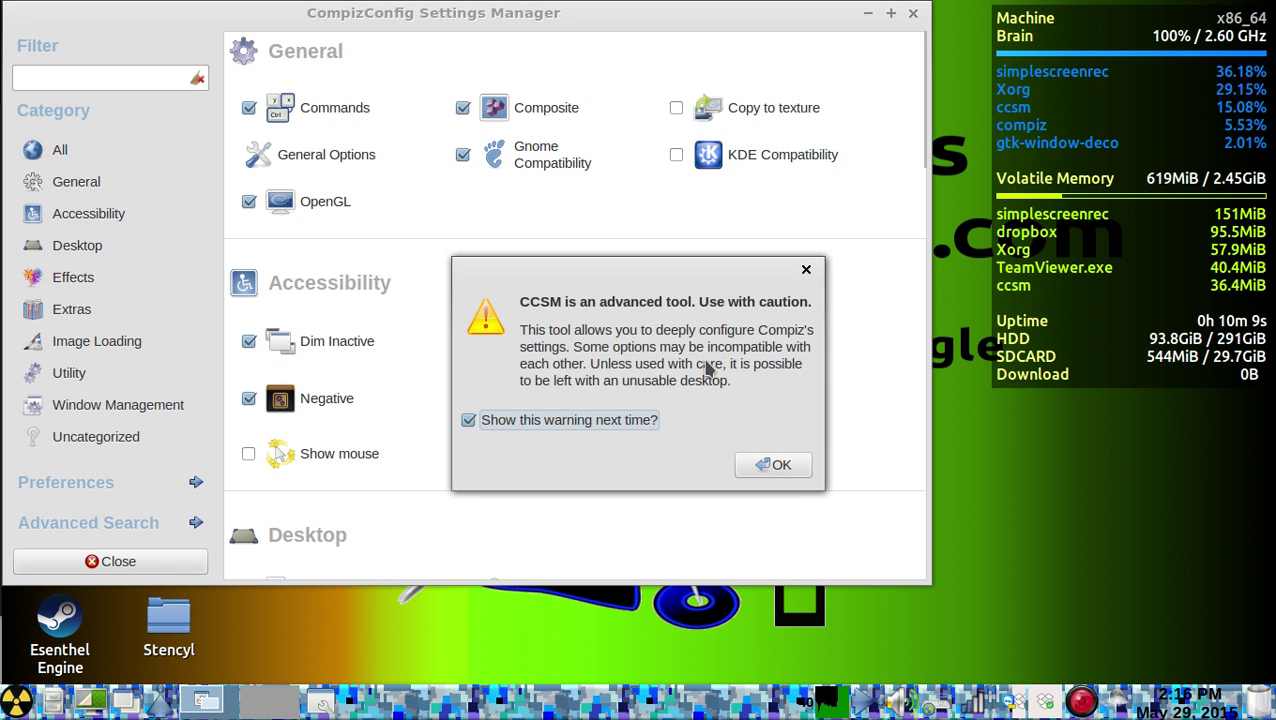
- Dismiss the caution warning, scroll the plugin list, and open a terminal with Ctrl+Alt+T
{"action": "left_click", "coordinate": [779, 466]}
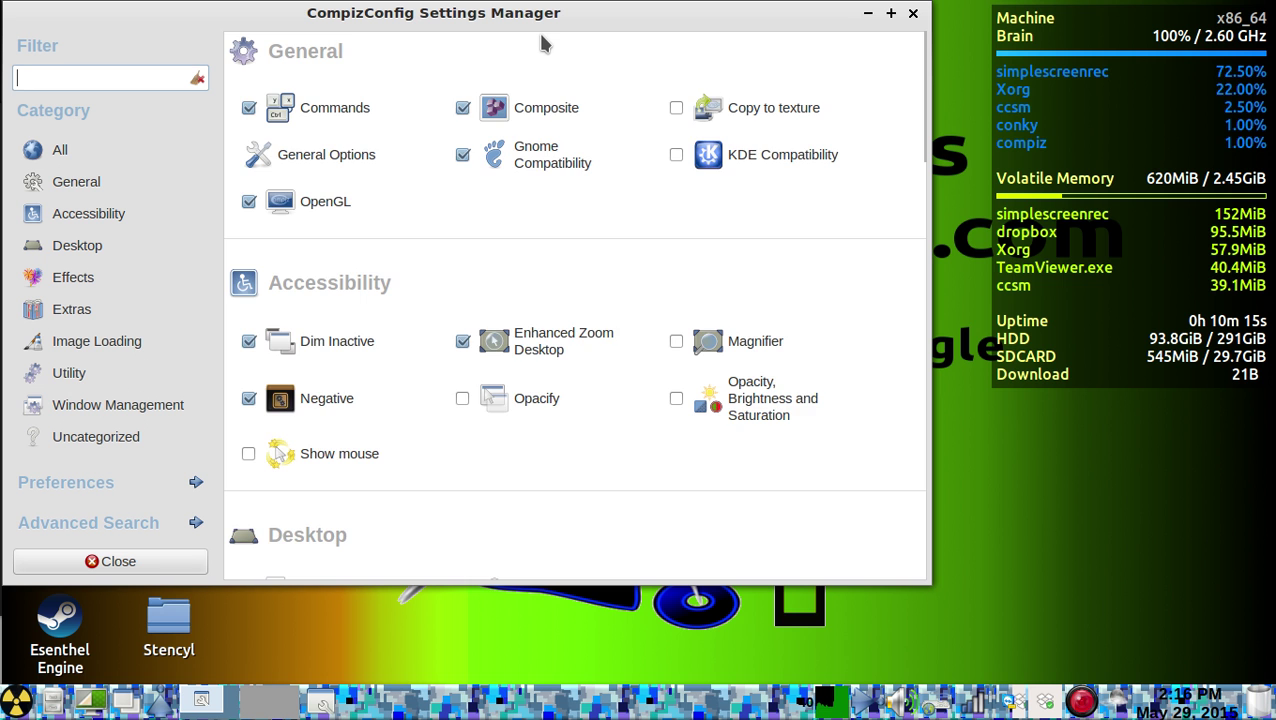
{"action": "scroll", "coordinate": [541, 40], "scroll_direction": "down", "scroll_amount": 5}
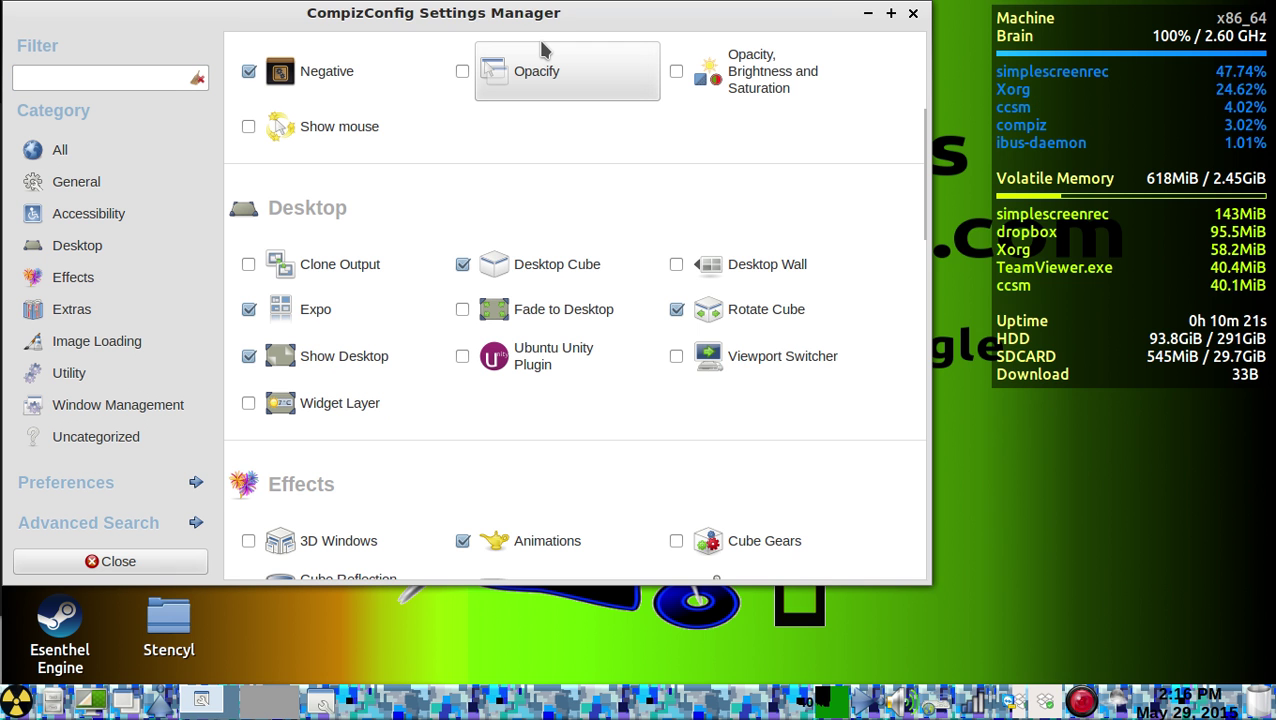
{"action": "key", "text": "ctrl+alt+t"}
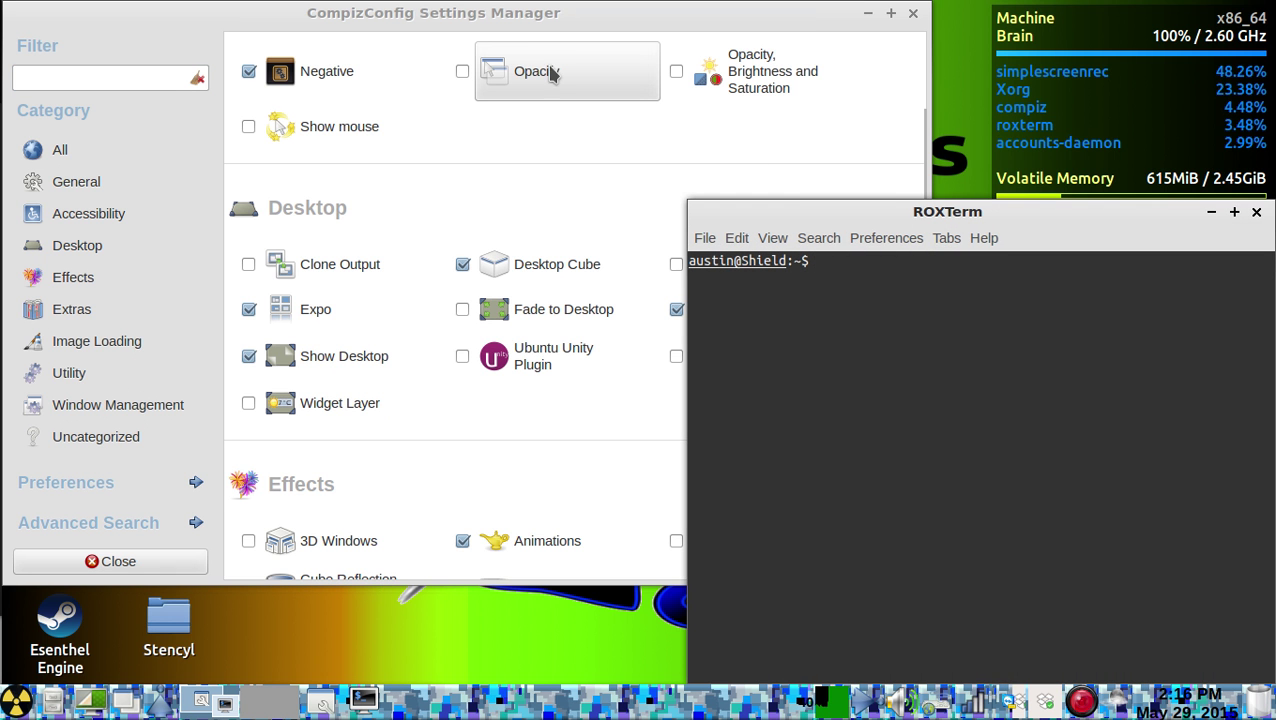
- Run 'sudo apt-get install emerald', see it's already the newest version, and close the terminal
{"action": "left_click_drag", "start_coordinate": [873, 212], "coordinate": [744, 134]}
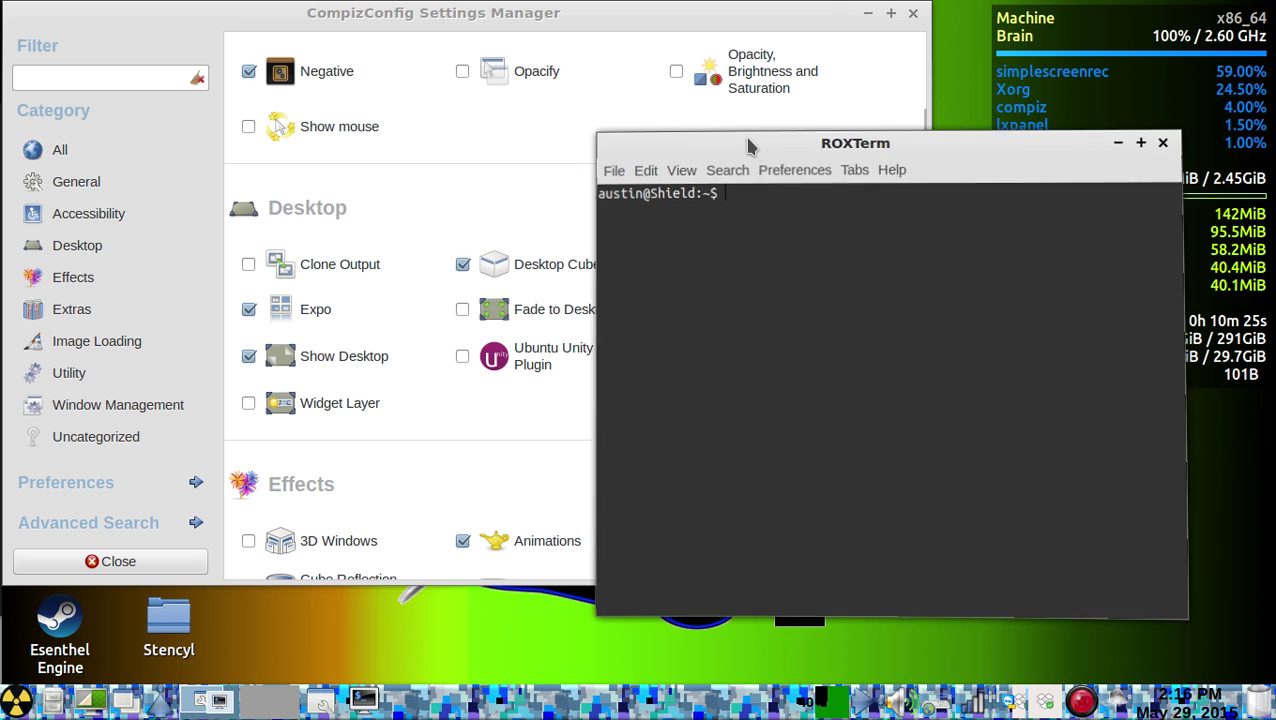
{"action": "type", "text": "sudo apt"}
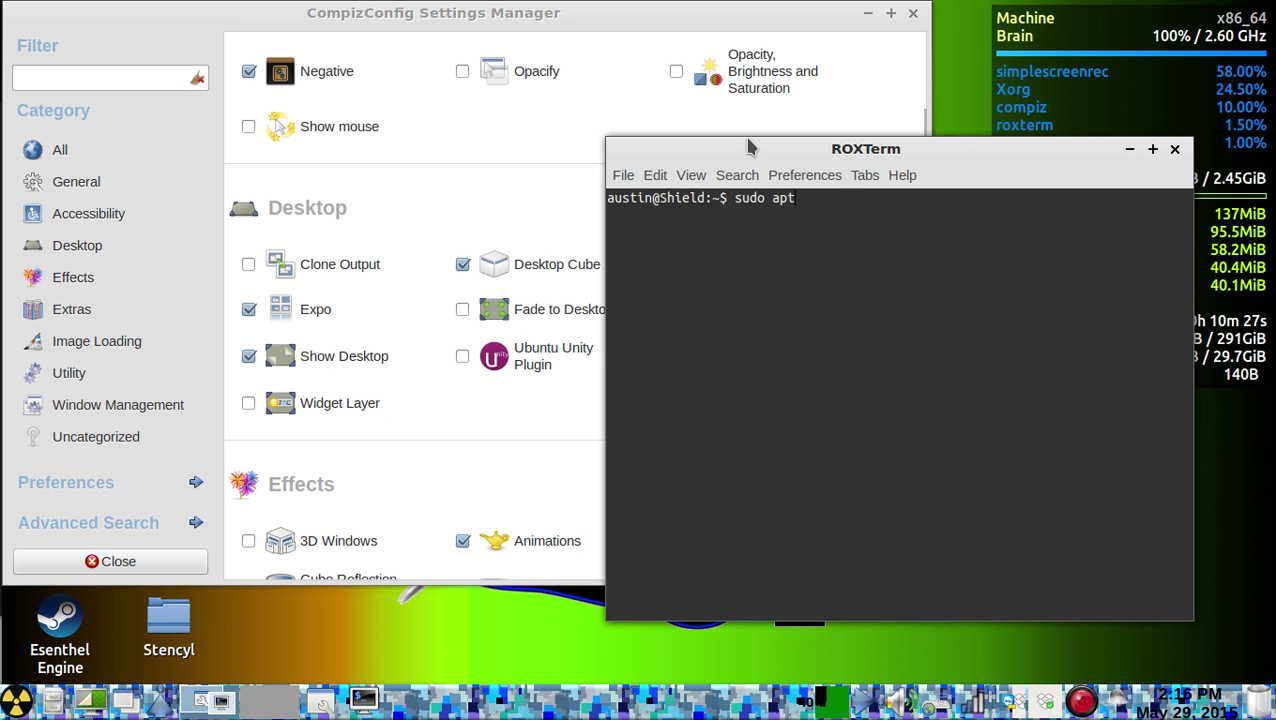
{"action": "type", "text": "-get ins"}
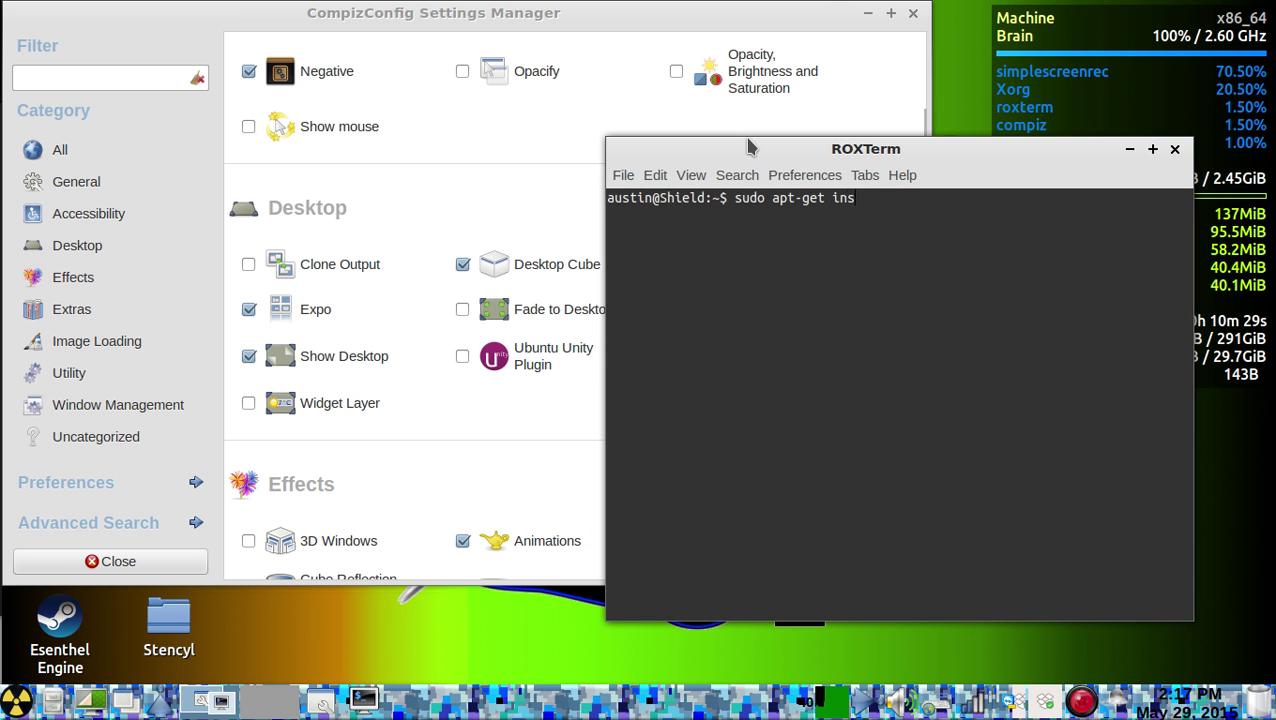
{"action": "type", "text": "tall emerals"}
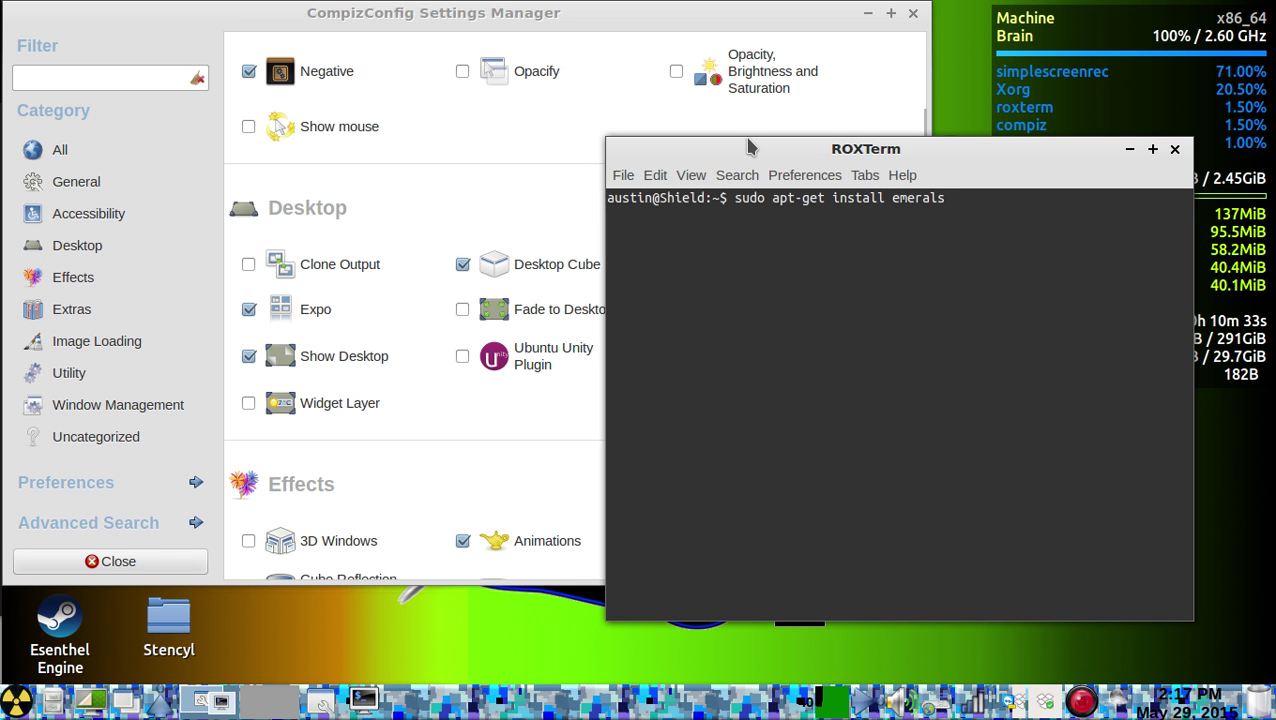
{"action": "key", "text": "BackSpace"}
{"action": "type", "text": "d"}
{"action": "key", "text": "Return"}
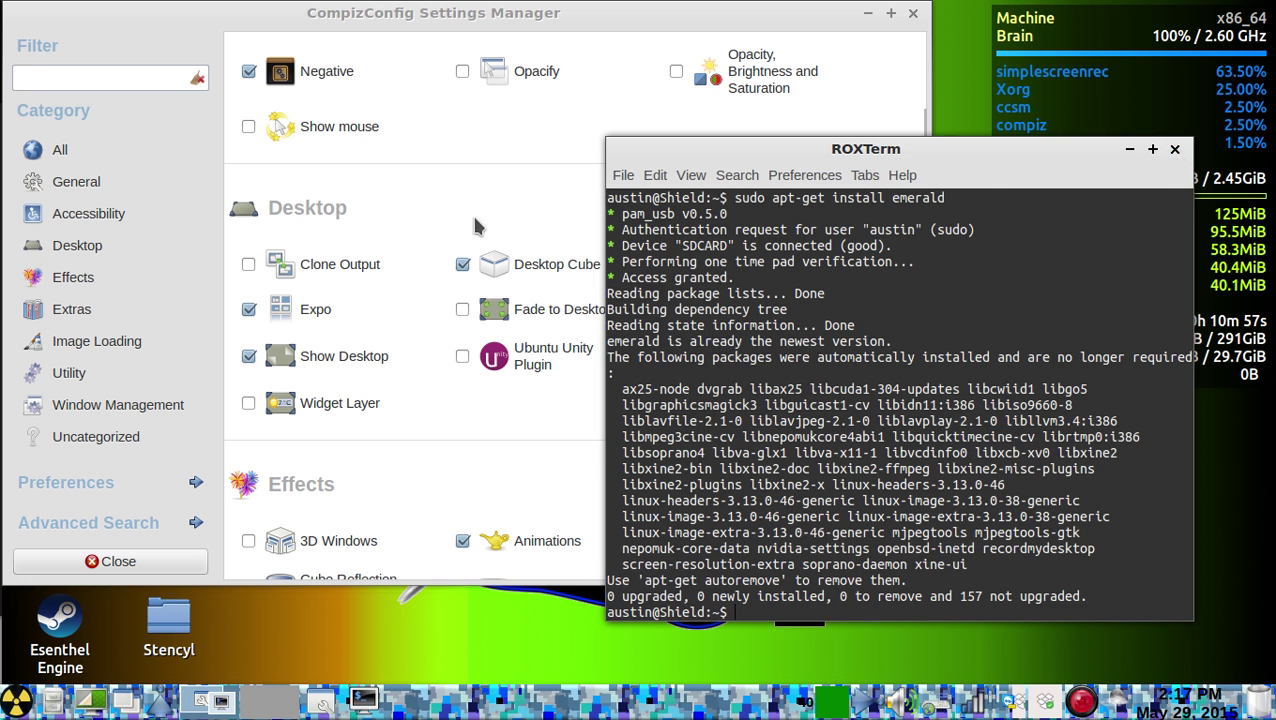
{"action": "left_click", "coordinate": [1176, 150]}
- Scroll the plugin list to the Effects section and open the Animations plugin
{"action": "scroll", "coordinate": [544, 228], "scroll_direction": "down", "scroll_amount": 3}
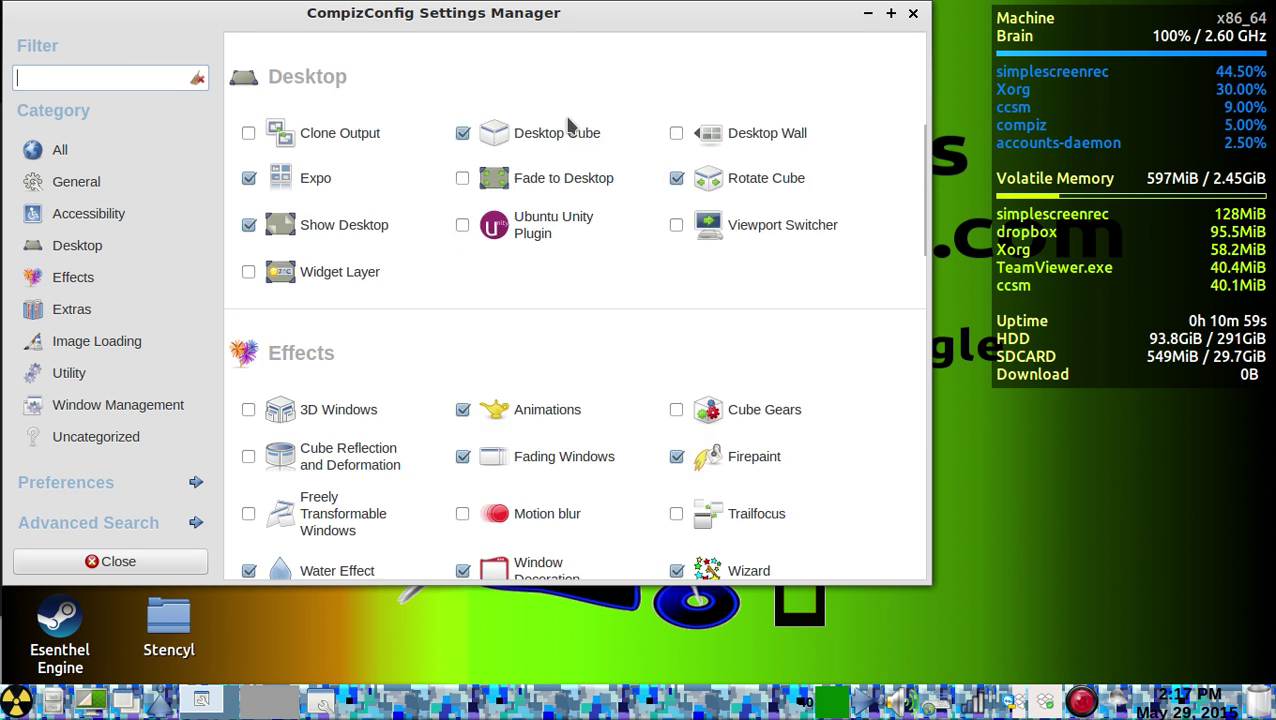
{"action": "scroll", "coordinate": [545, 229], "scroll_direction": "up", "scroll_amount": 7}
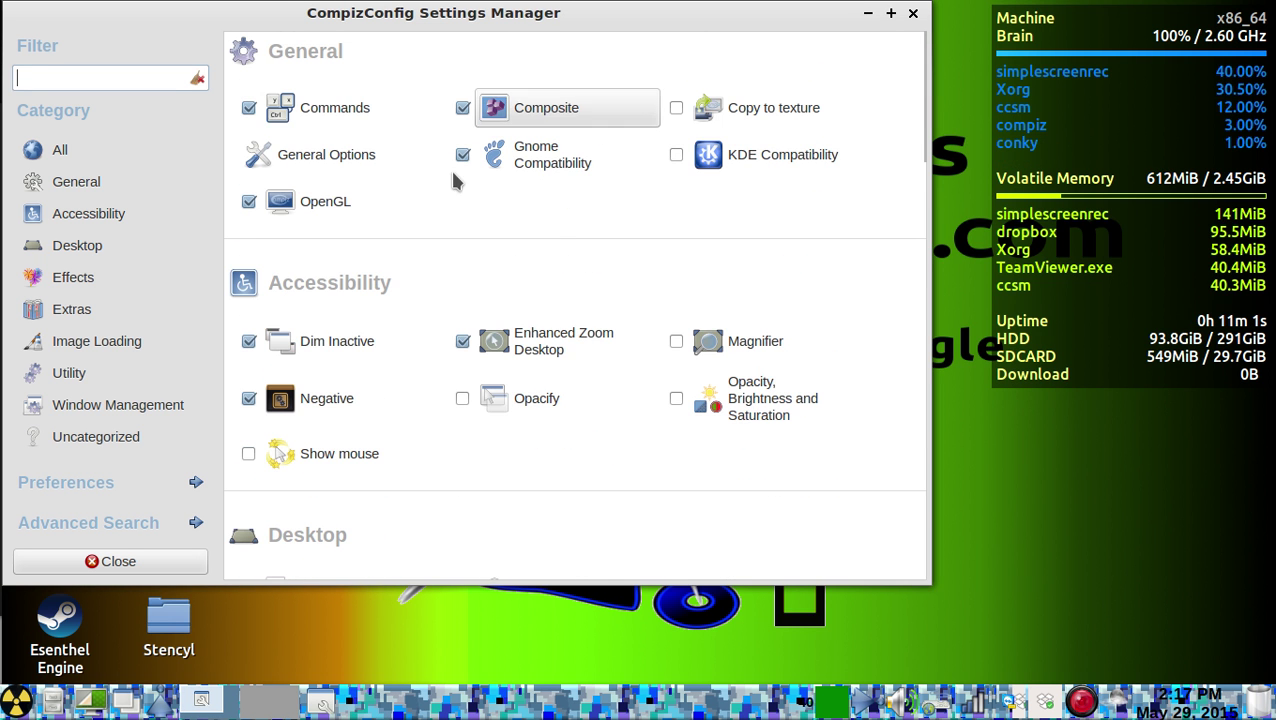
{"action": "scroll", "coordinate": [456, 182], "scroll_direction": "down", "scroll_amount": 10}
{"action": "scroll", "coordinate": [398, 480], "scroll_direction": "down", "scroll_amount": 5}
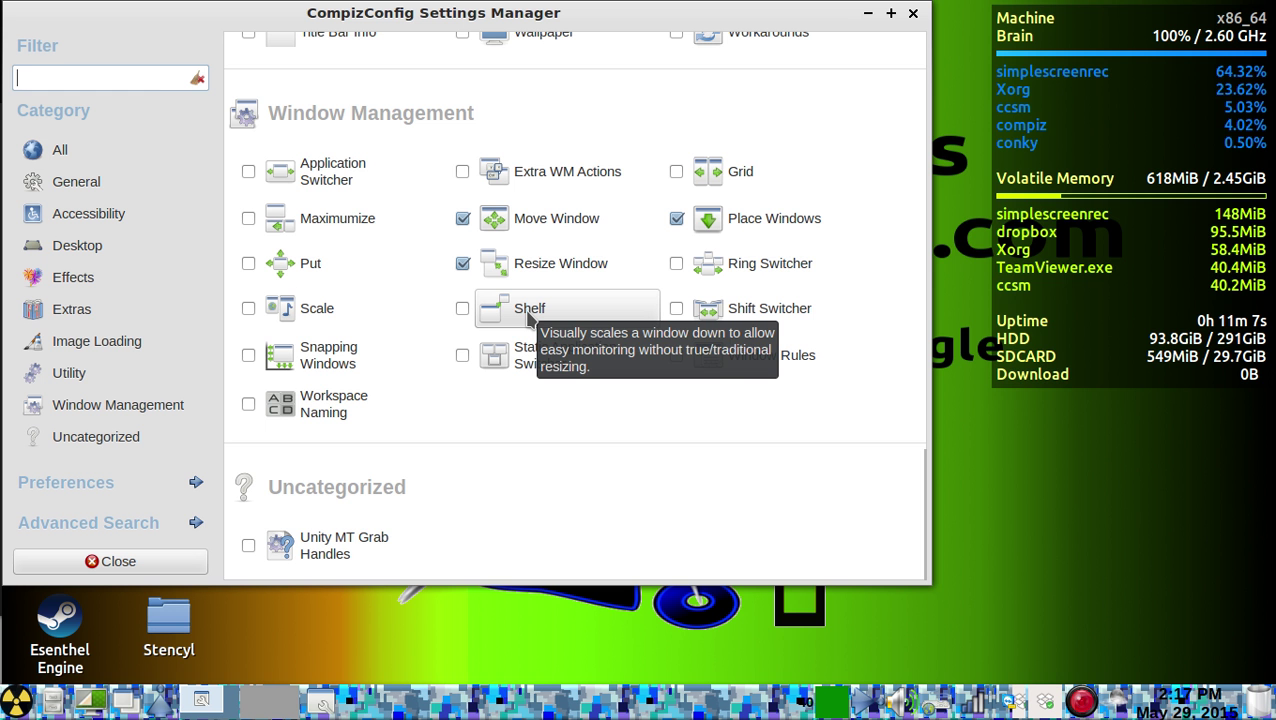
{"action": "scroll", "coordinate": [527, 316], "scroll_direction": "up", "scroll_amount": 5}
{"action": "scroll", "coordinate": [527, 316], "scroll_direction": "down", "scroll_amount": 5}
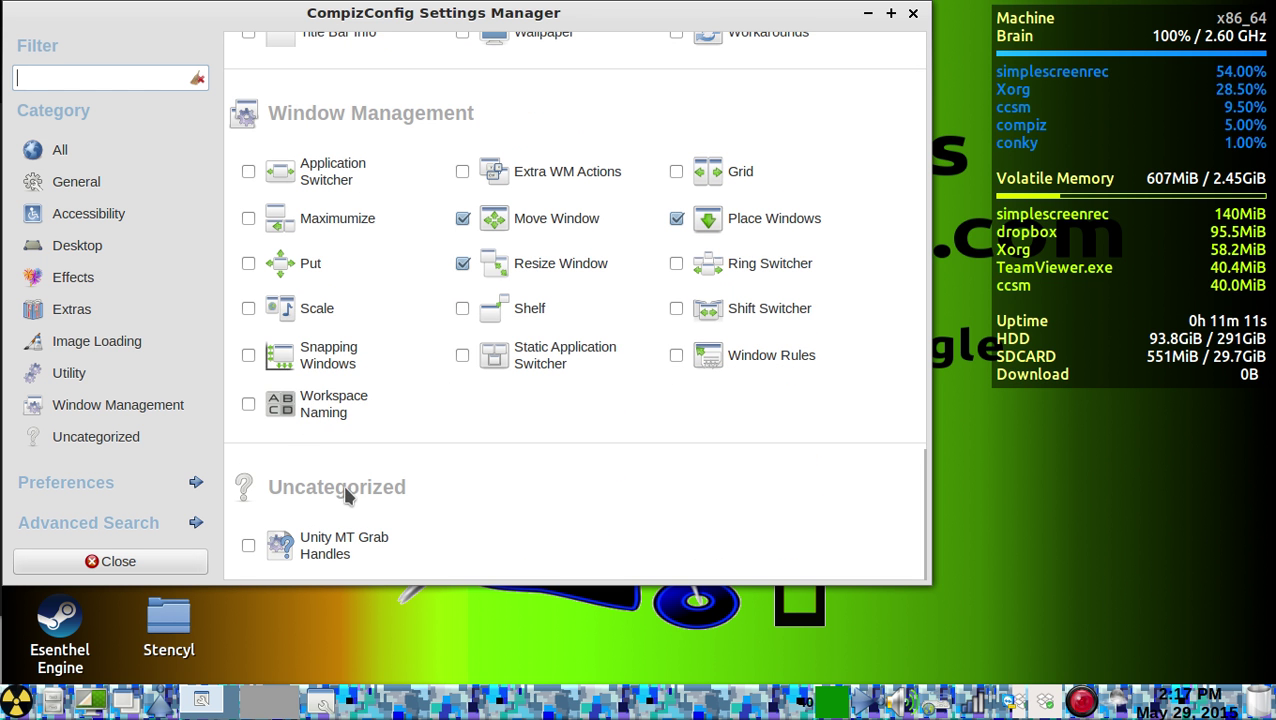
{"action": "scroll", "coordinate": [344, 482], "scroll_direction": "up", "scroll_amount": 15}
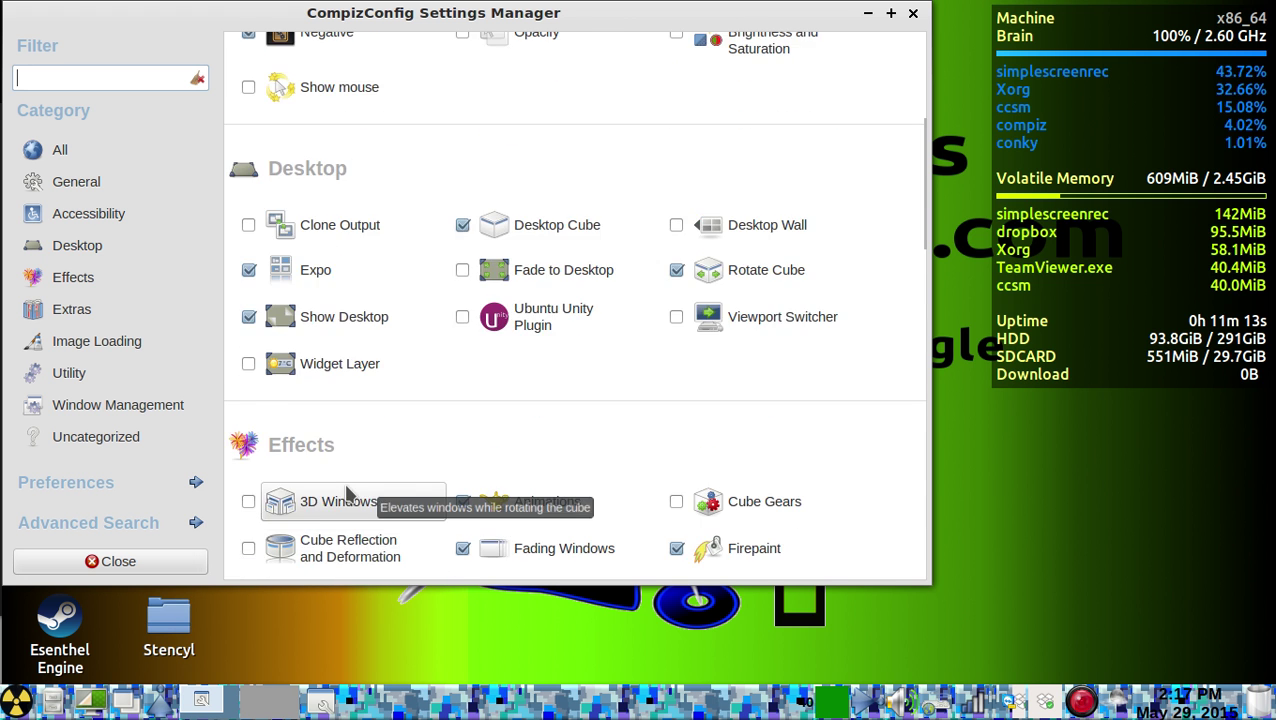
{"action": "scroll", "coordinate": [345, 492], "scroll_direction": "down", "scroll_amount": 5}
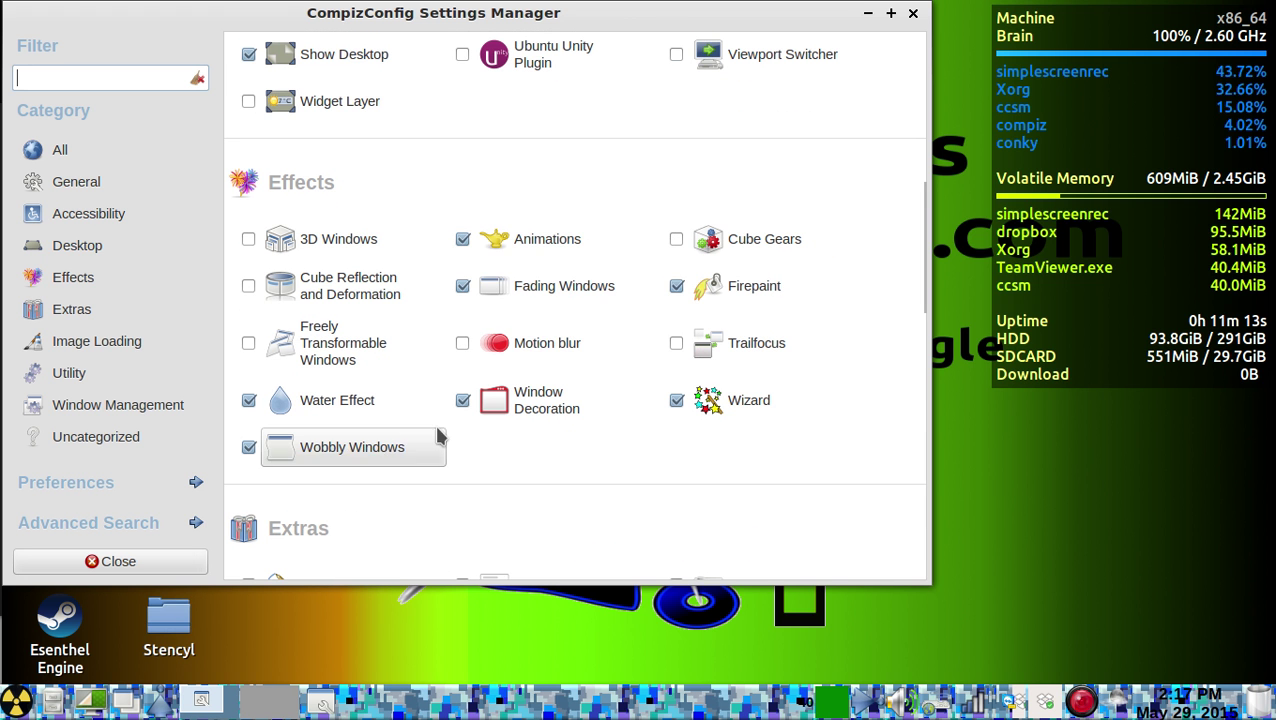
{"action": "left_click", "coordinate": [537, 240]}
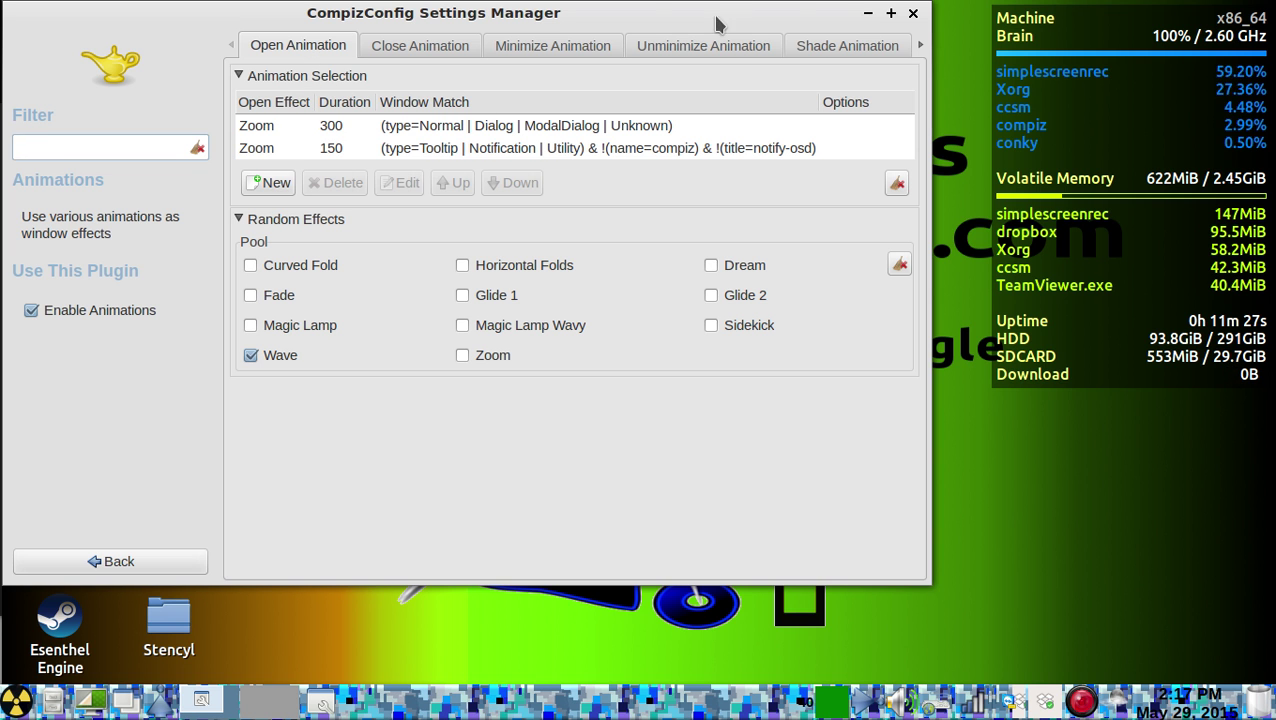
- Browse the Close and Unminimize animation tabs, then reopen the Animations plugin settings
{"action": "left_click", "coordinate": [394, 45]}
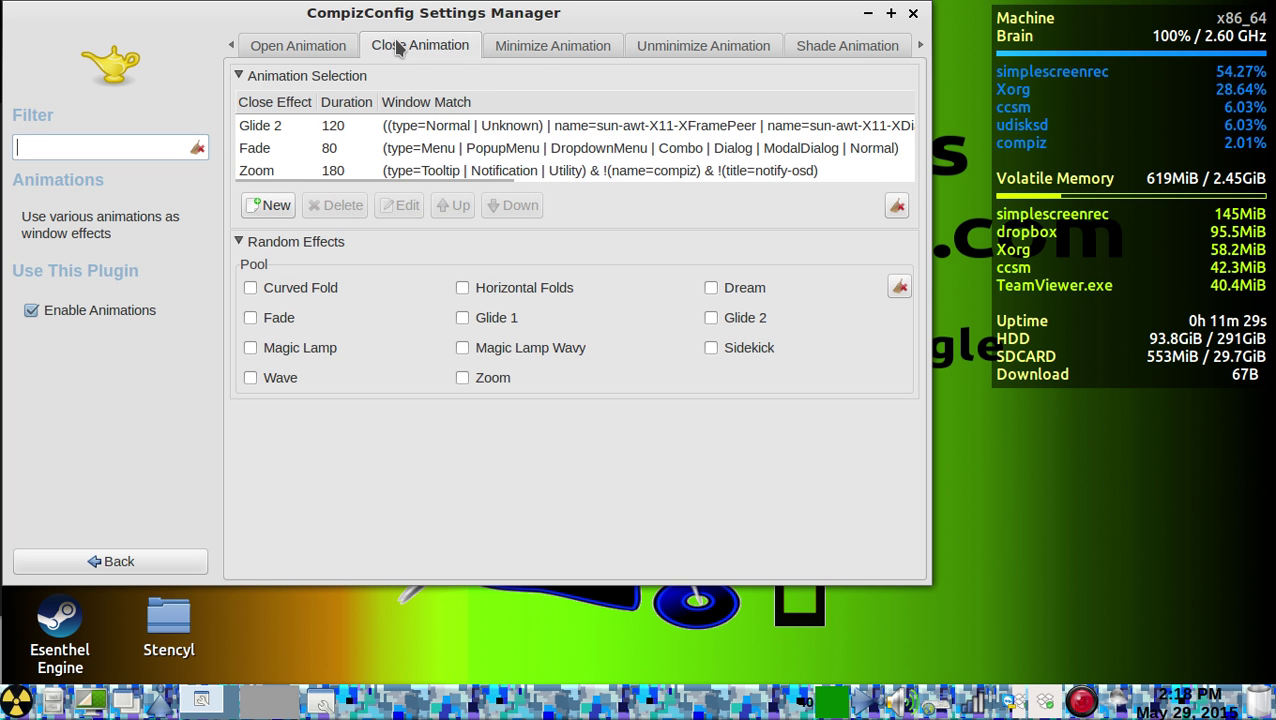
{"action": "scroll", "coordinate": [396, 46], "scroll_direction": "down", "scroll_amount": 1}
{"action": "left_click", "coordinate": [772, 45]}
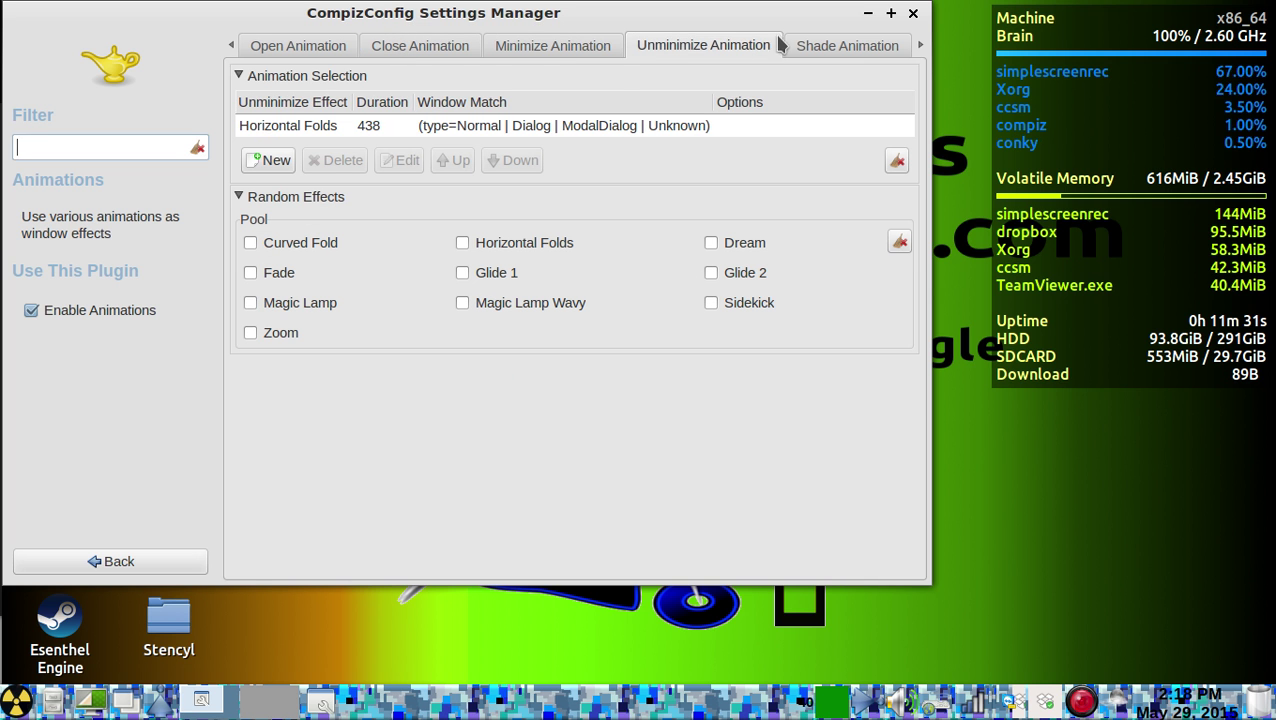
{"action": "scroll", "coordinate": [795, 44], "scroll_direction": "down", "scroll_amount": 2}
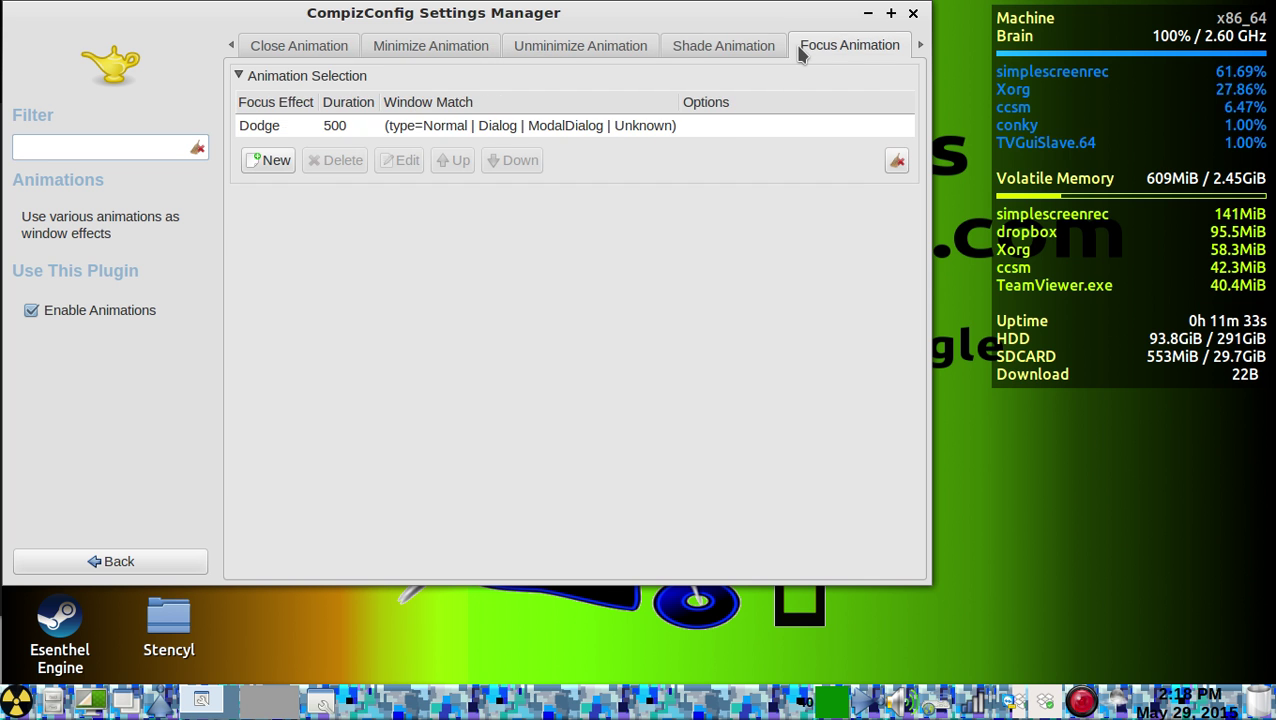
{"action": "scroll", "coordinate": [803, 50], "scroll_direction": "down", "scroll_amount": 1}
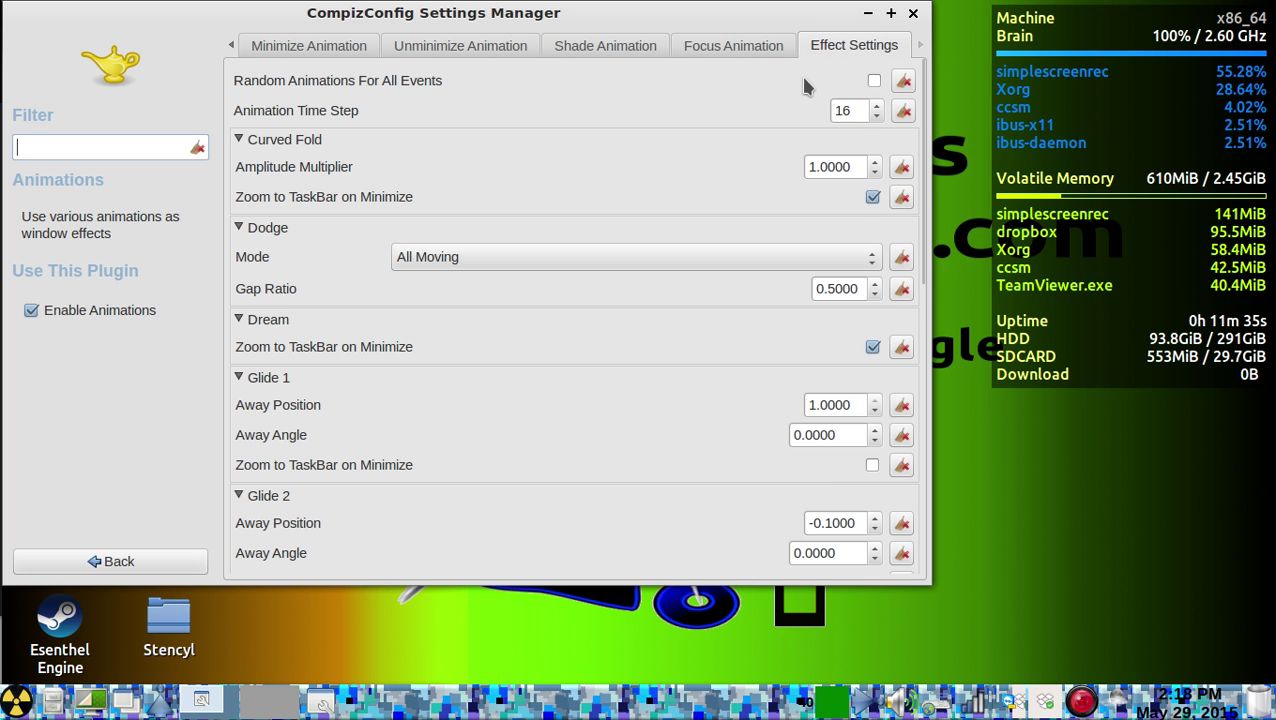
{"action": "scroll", "coordinate": [820, 90], "scroll_direction": "down", "scroll_amount": 3}
{"action": "scroll", "coordinate": [829, 64], "scroll_direction": "down", "scroll_amount": 2}
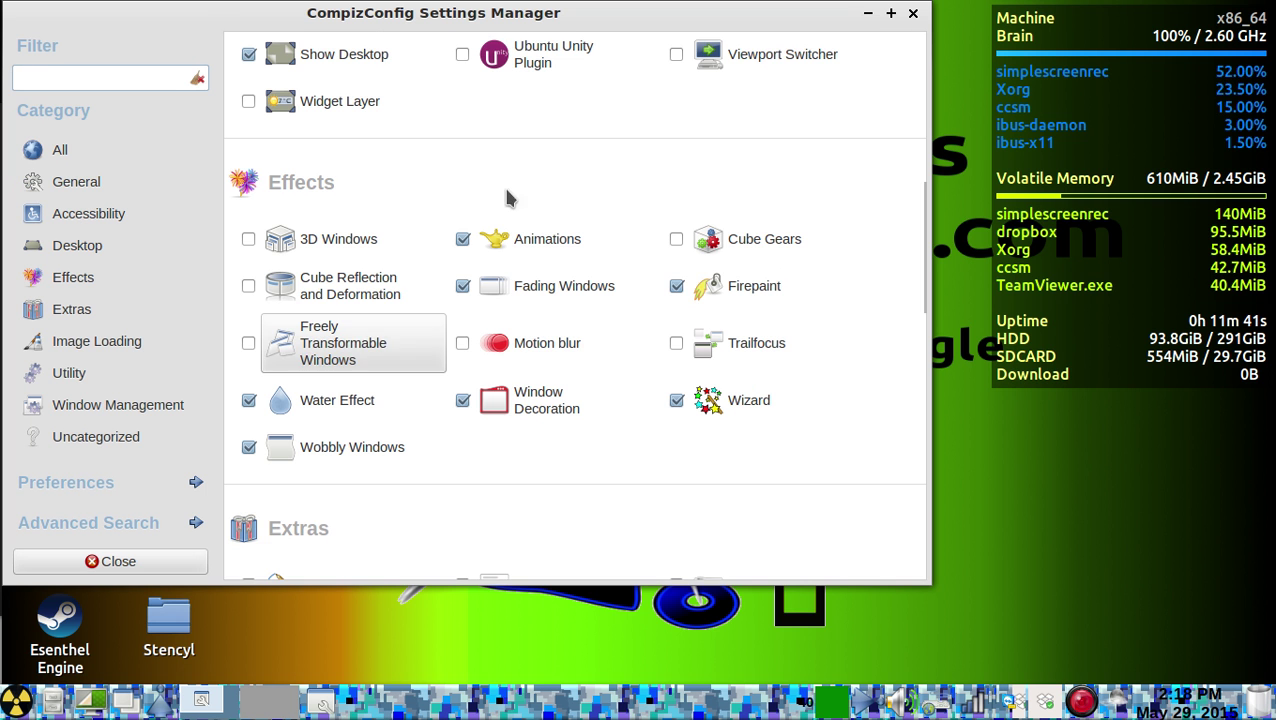
{"action": "left_click", "coordinate": [540, 233]}
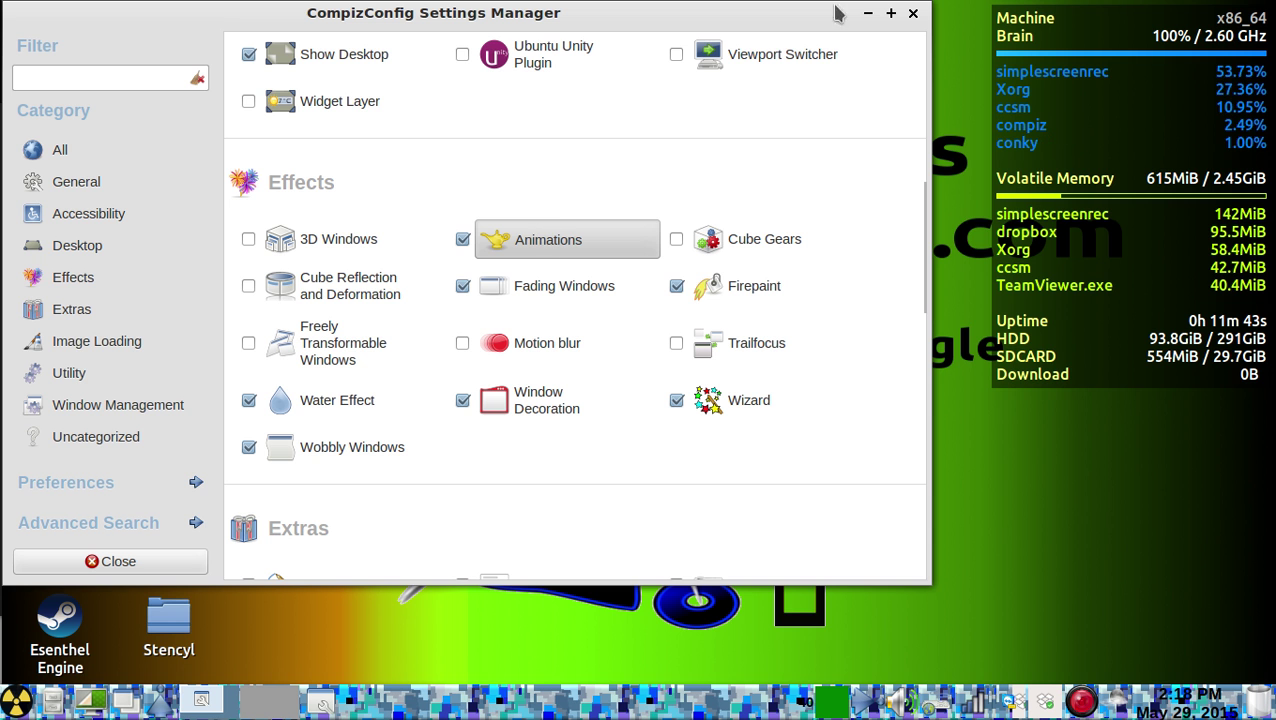
- Set the Dodge effect's mode to All Moving and scroll through the effect settings
{"action": "scroll", "coordinate": [712, 45], "scroll_direction": "down", "scroll_amount": 6}
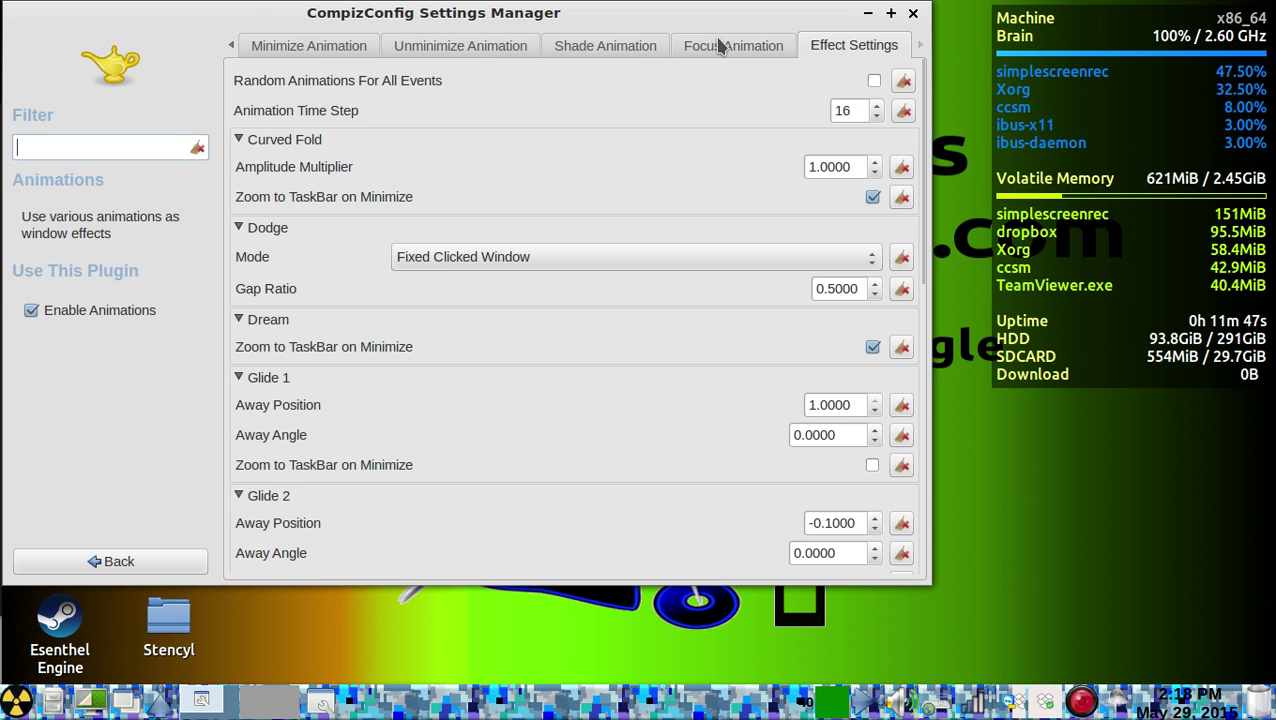
{"action": "left_click", "coordinate": [468, 258]}
{"action": "left_click", "coordinate": [463, 285]}
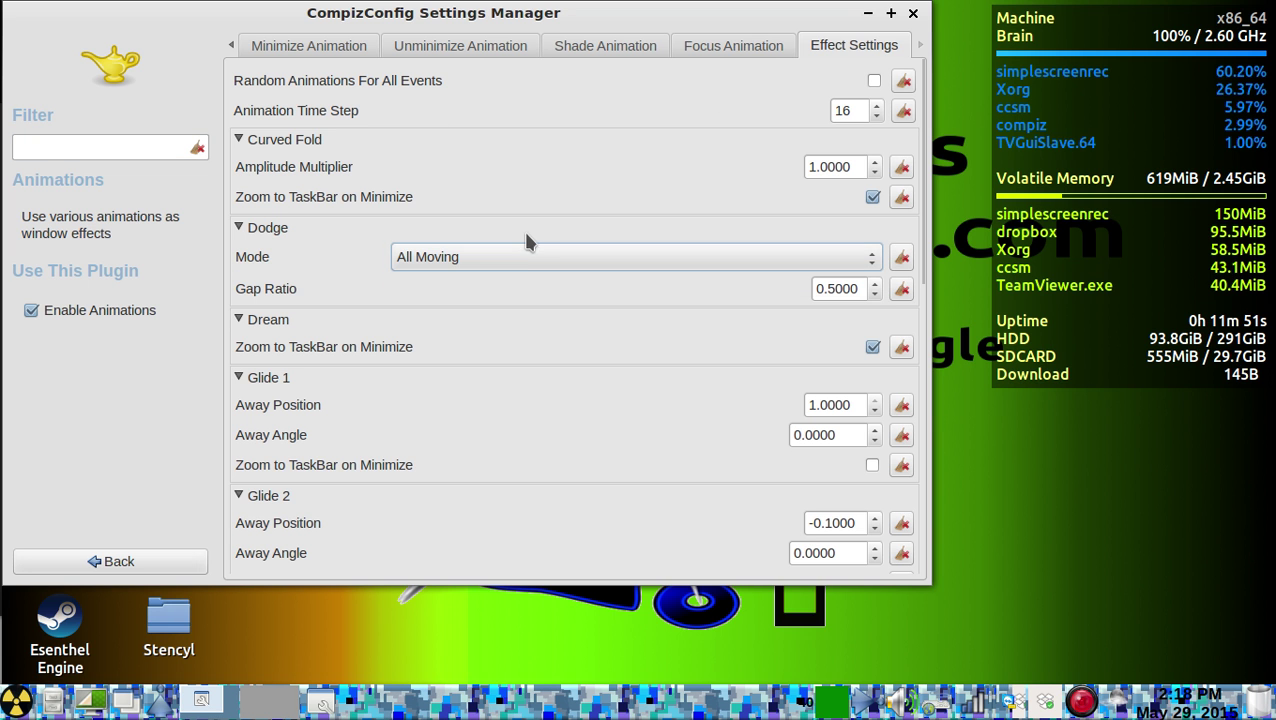
{"action": "left_click", "coordinate": [904, 258]}
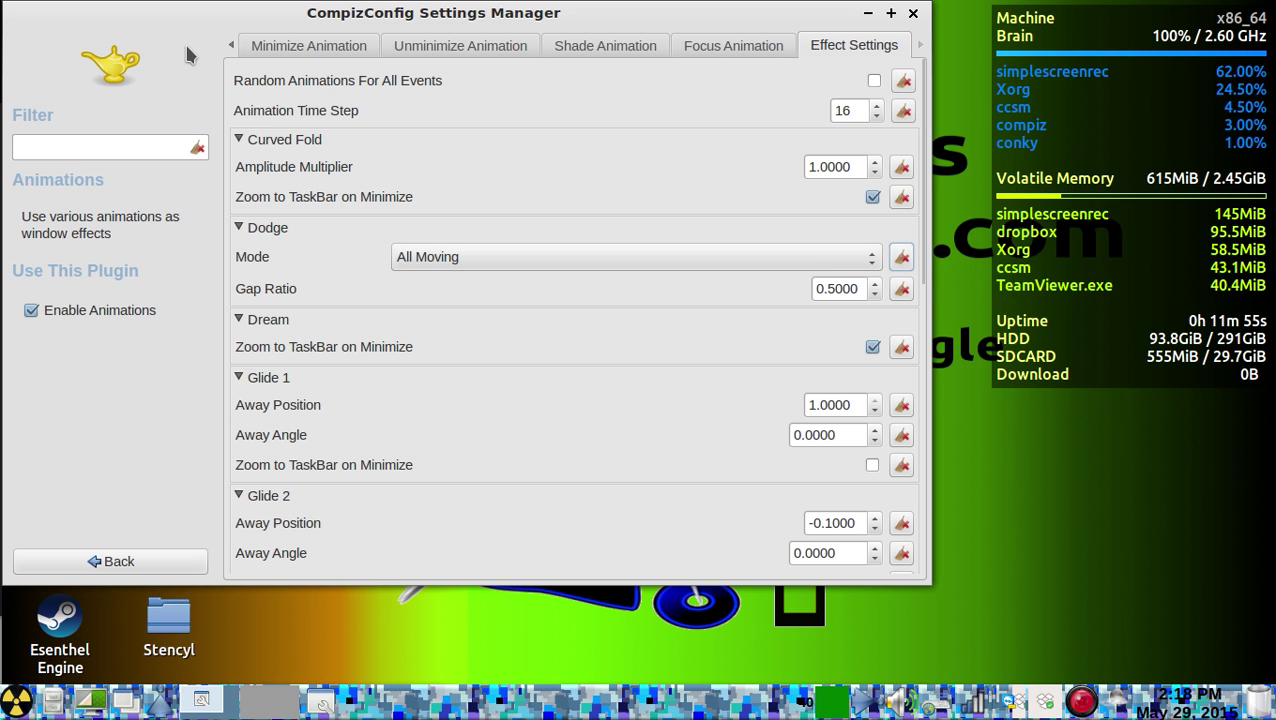
{"action": "scroll", "coordinate": [319, 287], "scroll_direction": "down", "scroll_amount": 5}
{"action": "scroll", "coordinate": [305, 318], "scroll_direction": "down", "scroll_amount": 8}
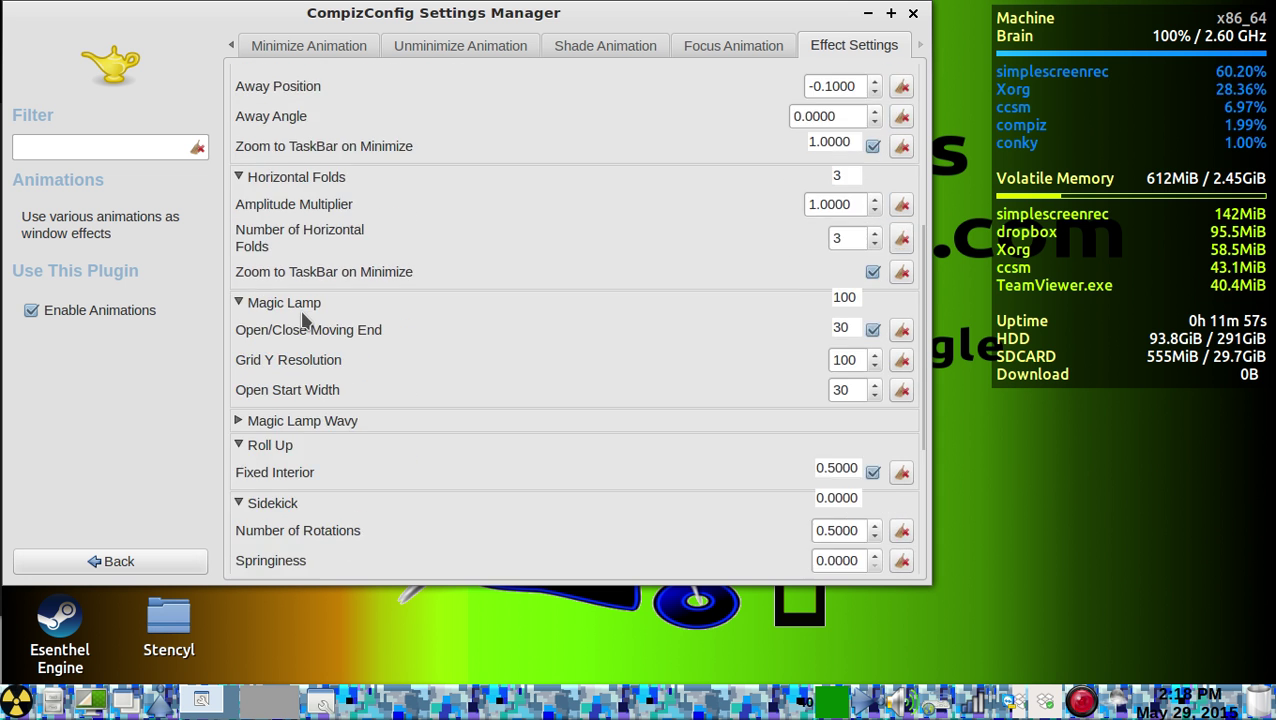
{"action": "scroll", "coordinate": [305, 318], "scroll_direction": "up", "scroll_amount": 4}
{"action": "scroll", "coordinate": [300, 319], "scroll_direction": "up", "scroll_amount": 9}
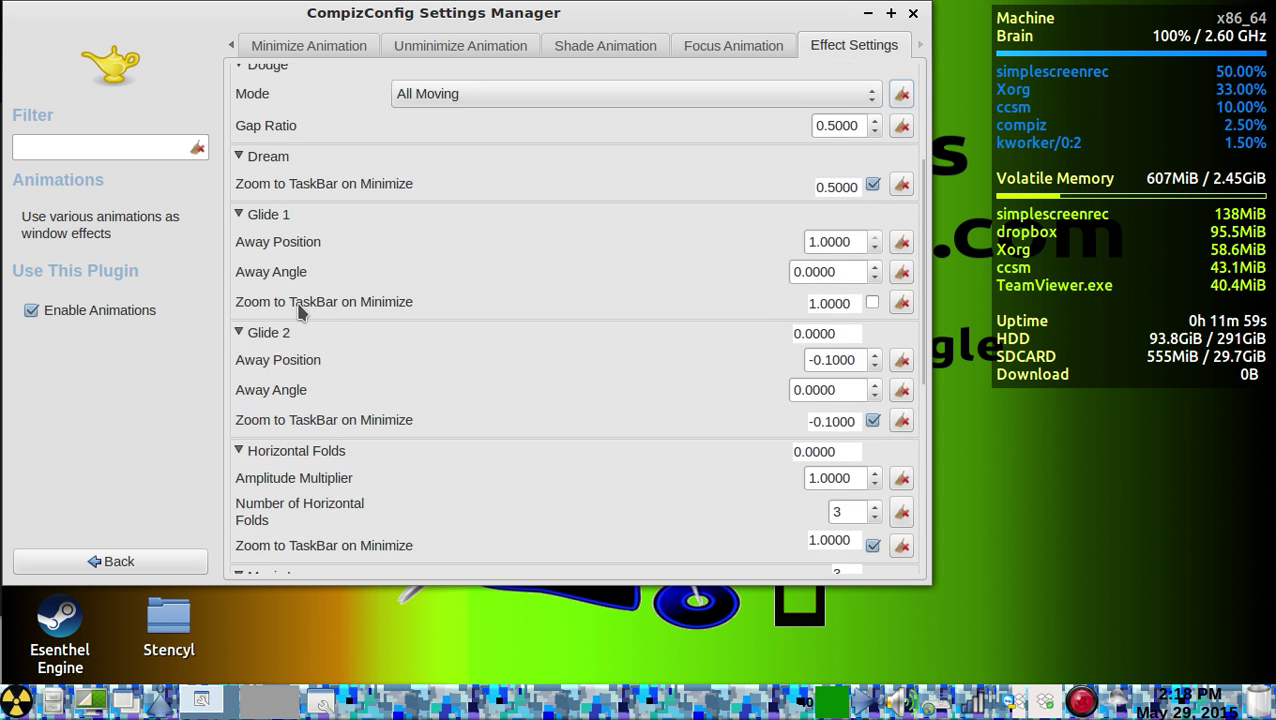
{"action": "scroll", "coordinate": [720, 46], "scroll_direction": "up", "scroll_amount": 6}
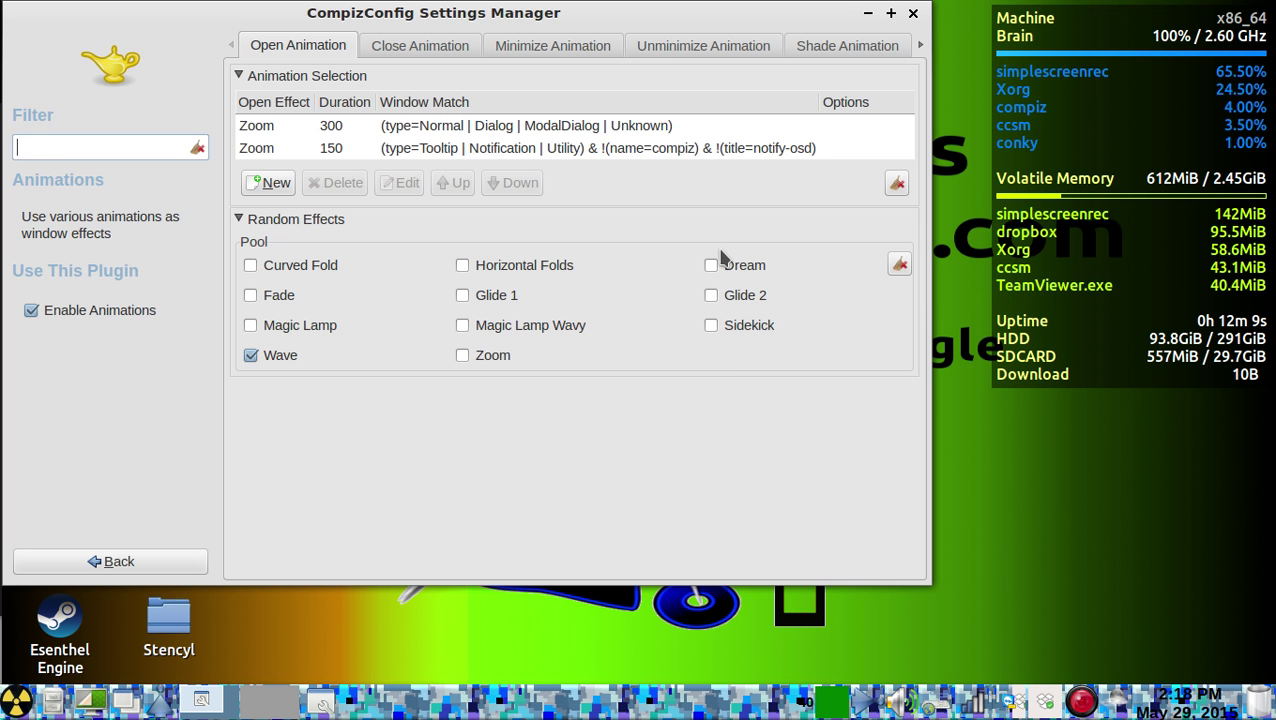
{"action": "key", "text": "ctrl+alt+t"}
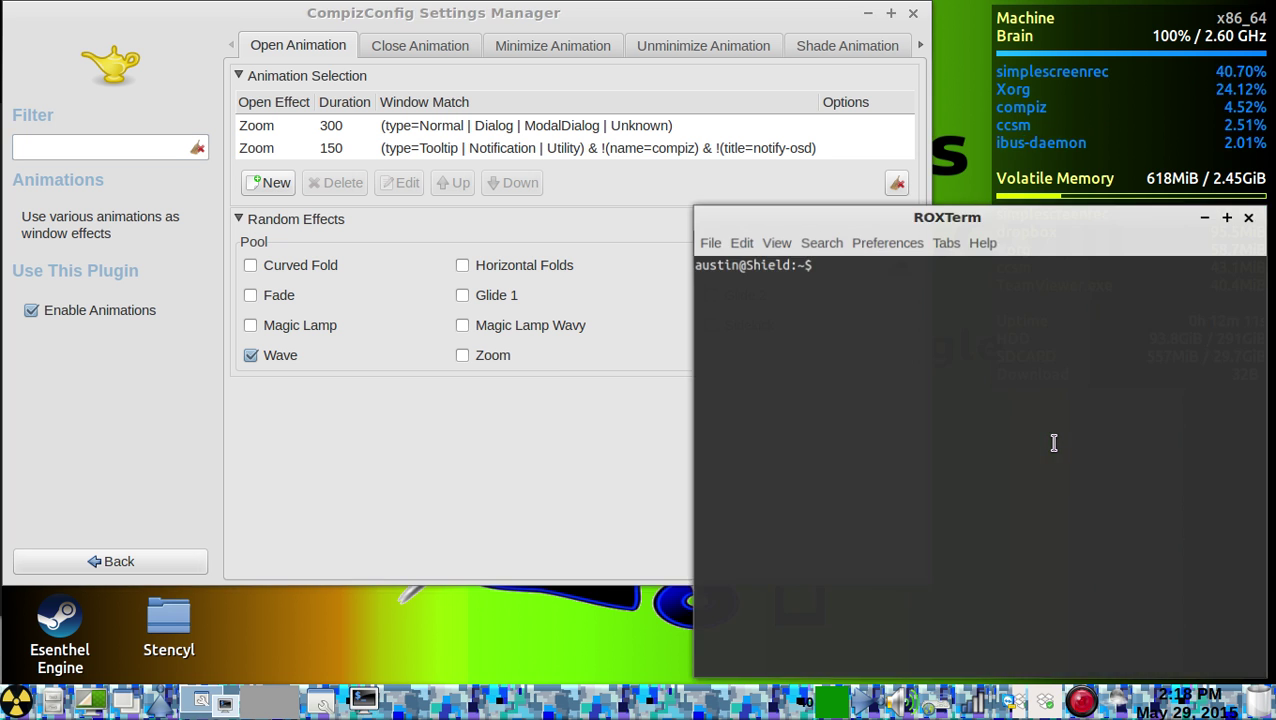
{"action": "left_click", "coordinate": [1255, 213]}
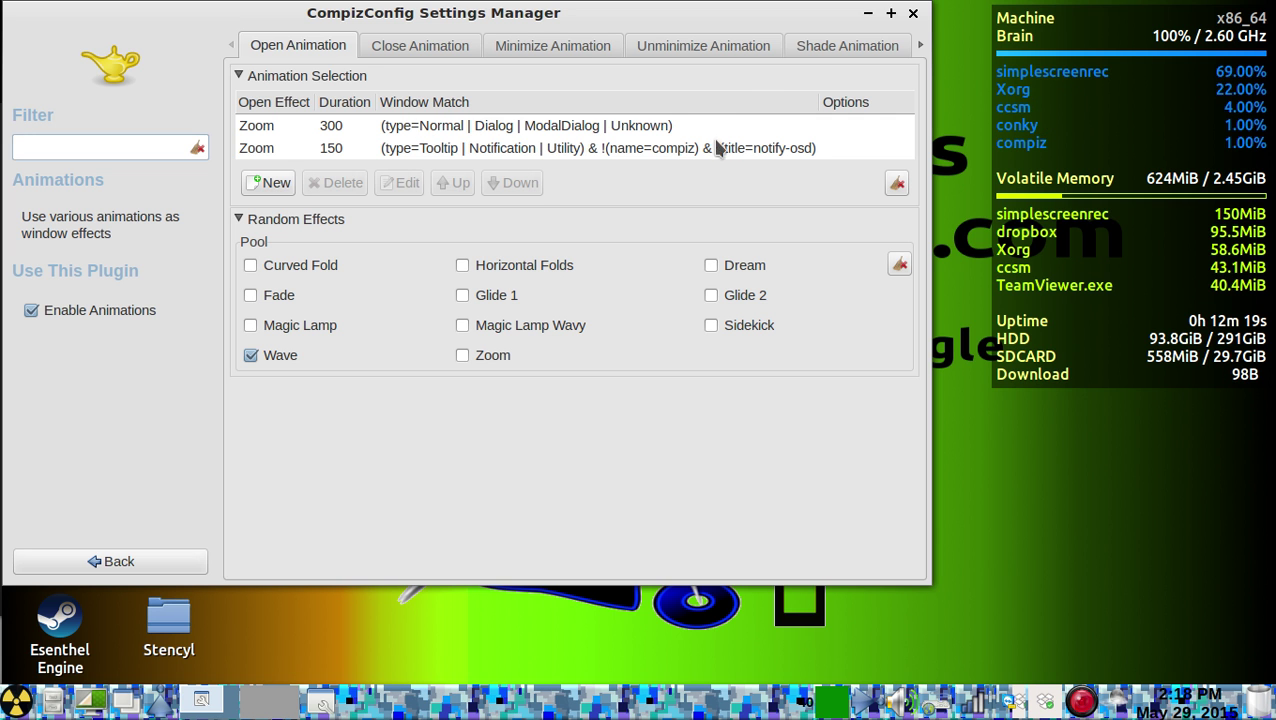
{"action": "left_click", "coordinate": [515, 128]}
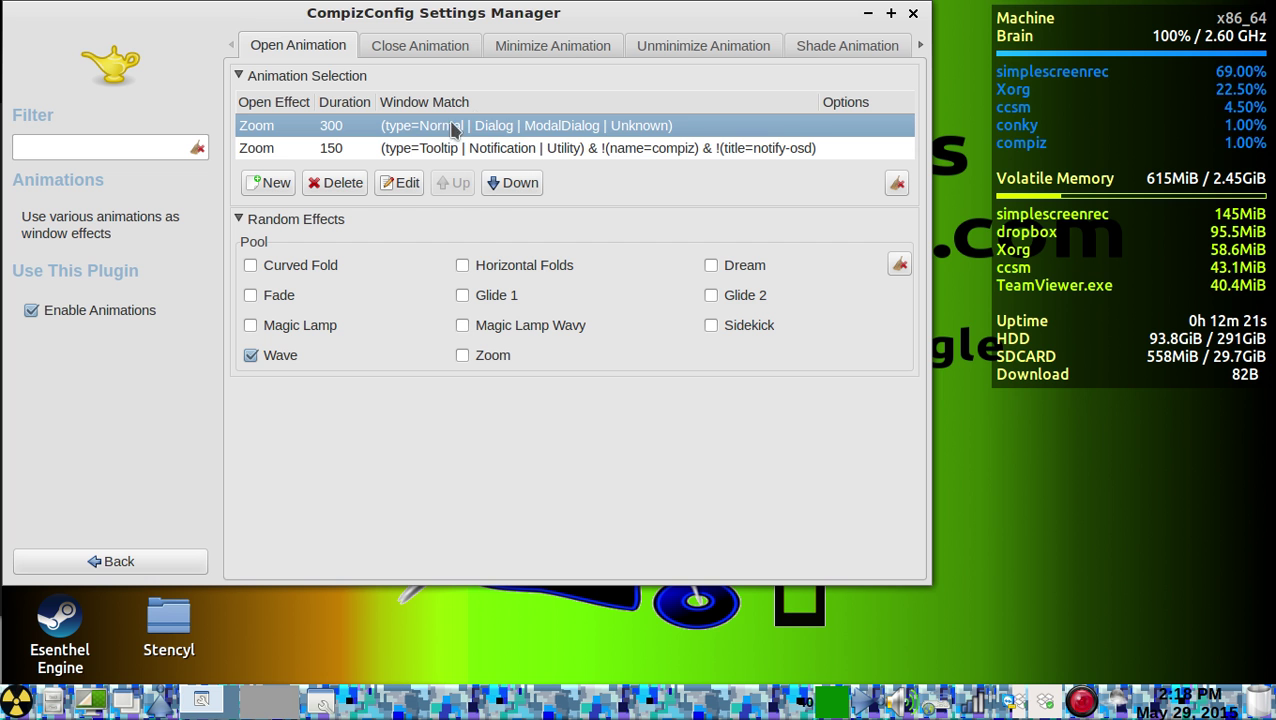
- Copy the Zoom 300 entry's Window Match rule, then add a new open animation entry
{"action": "left_click", "coordinate": [408, 183]}
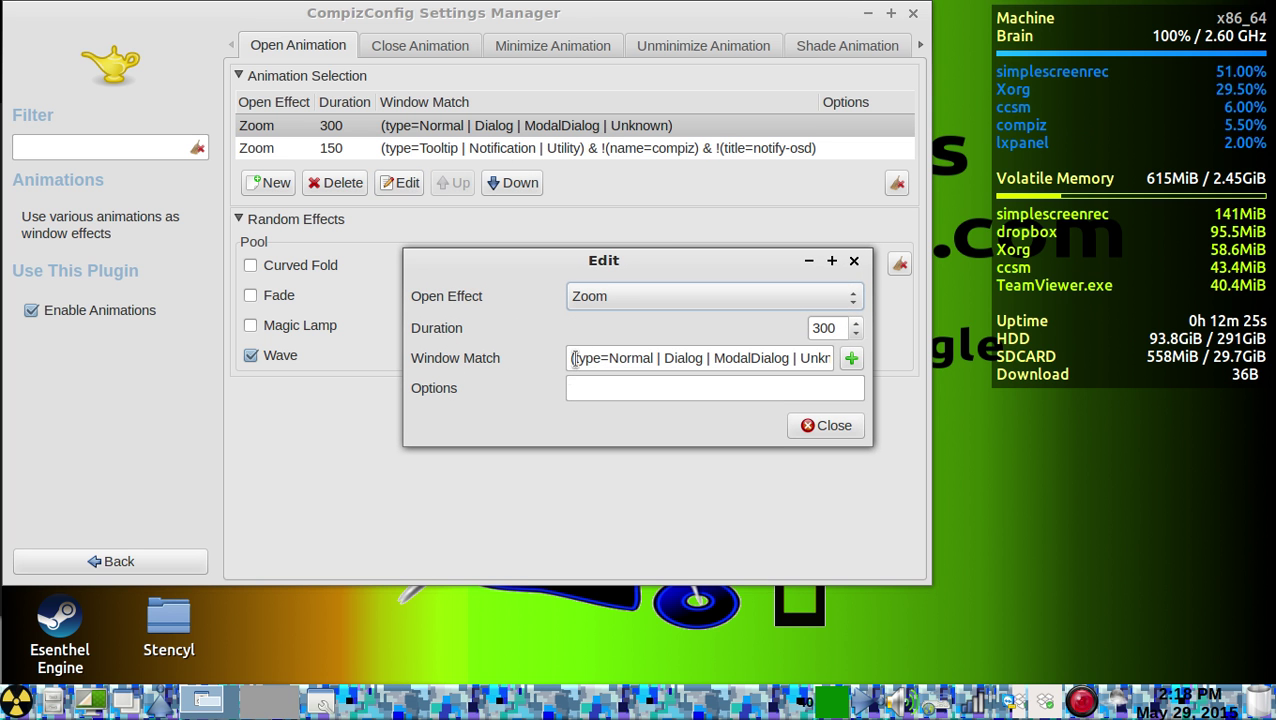
{"action": "left_click_drag", "start_coordinate": [574, 357], "coordinate": [851, 365]}
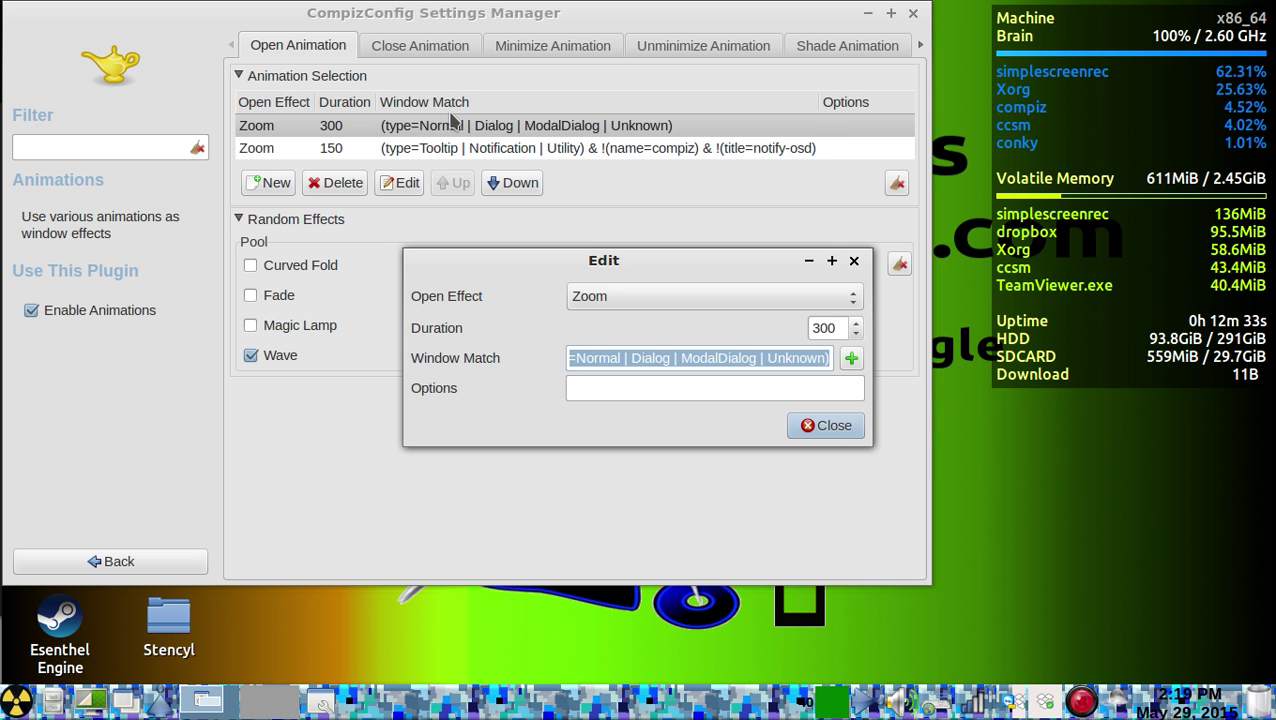
{"action": "left_click", "coordinate": [812, 426]}
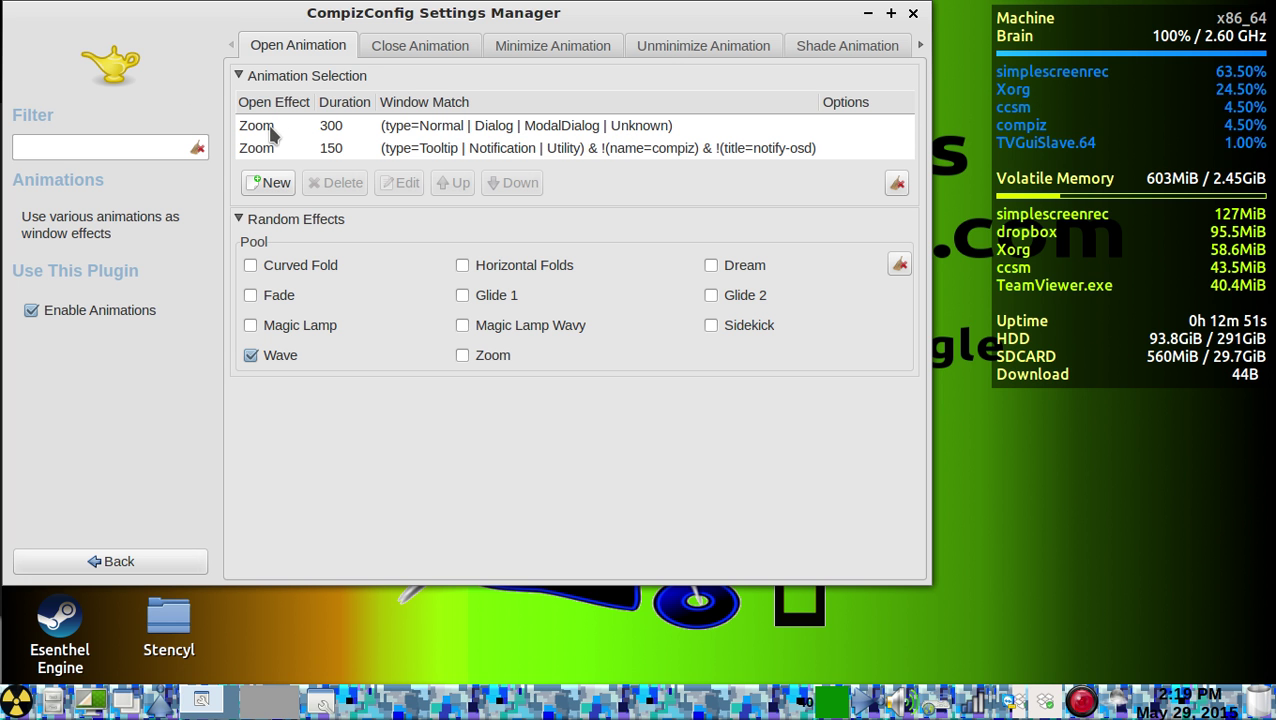
{"action": "left_click", "coordinate": [276, 184]}
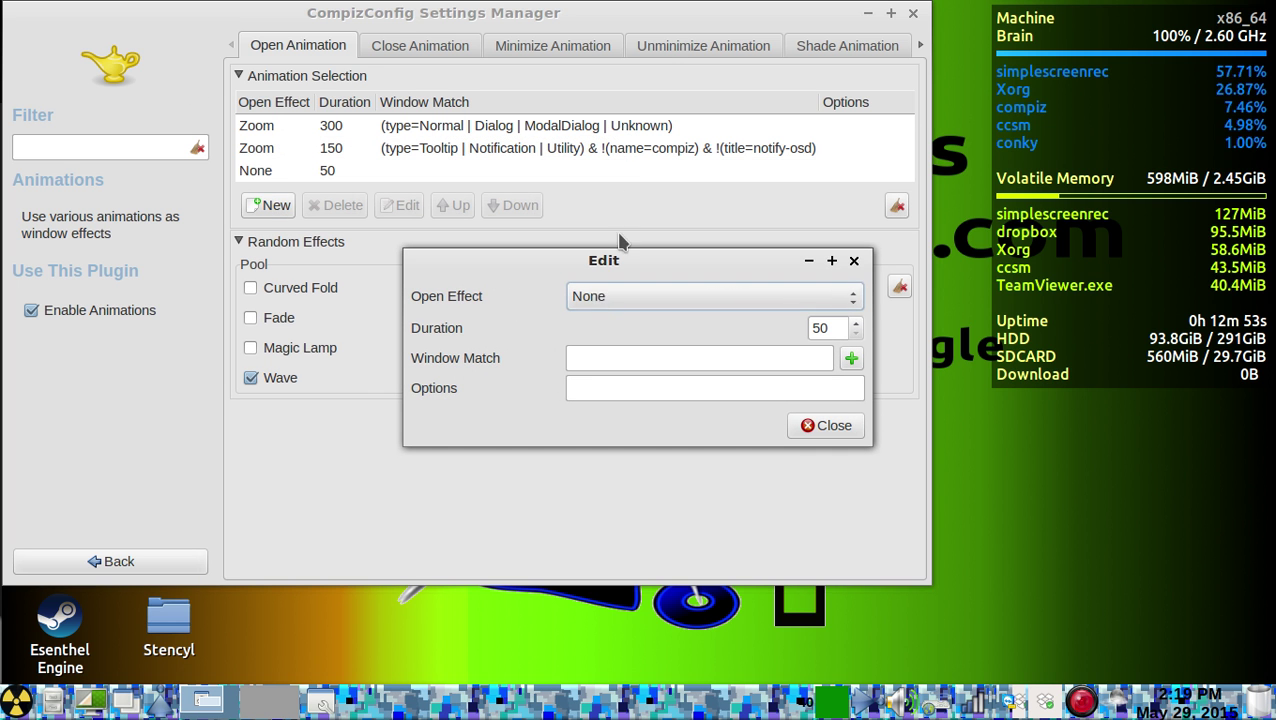
- Make the new entry Horizontal Folds with duration 450, pasting the copied Window Match rule
{"action": "right_click", "coordinate": [586, 357]}
{"action": "left_click", "coordinate": [637, 412]}
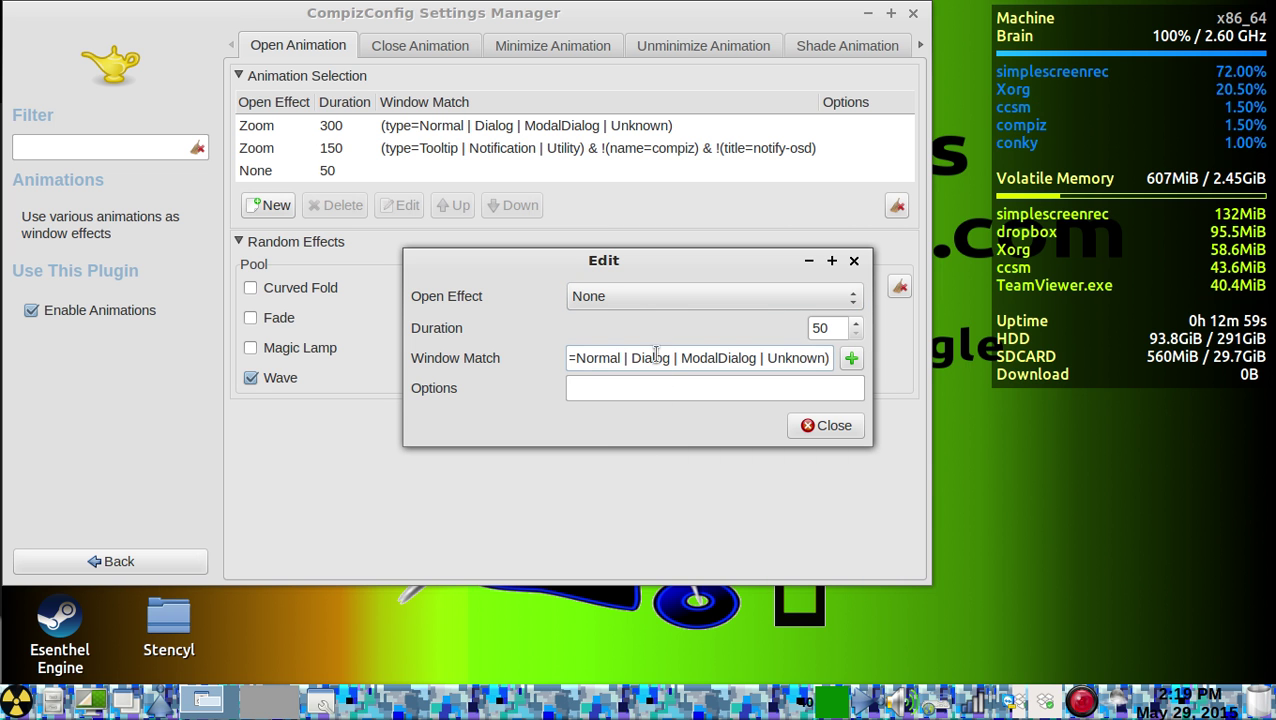
{"action": "left_click", "coordinate": [662, 314]}
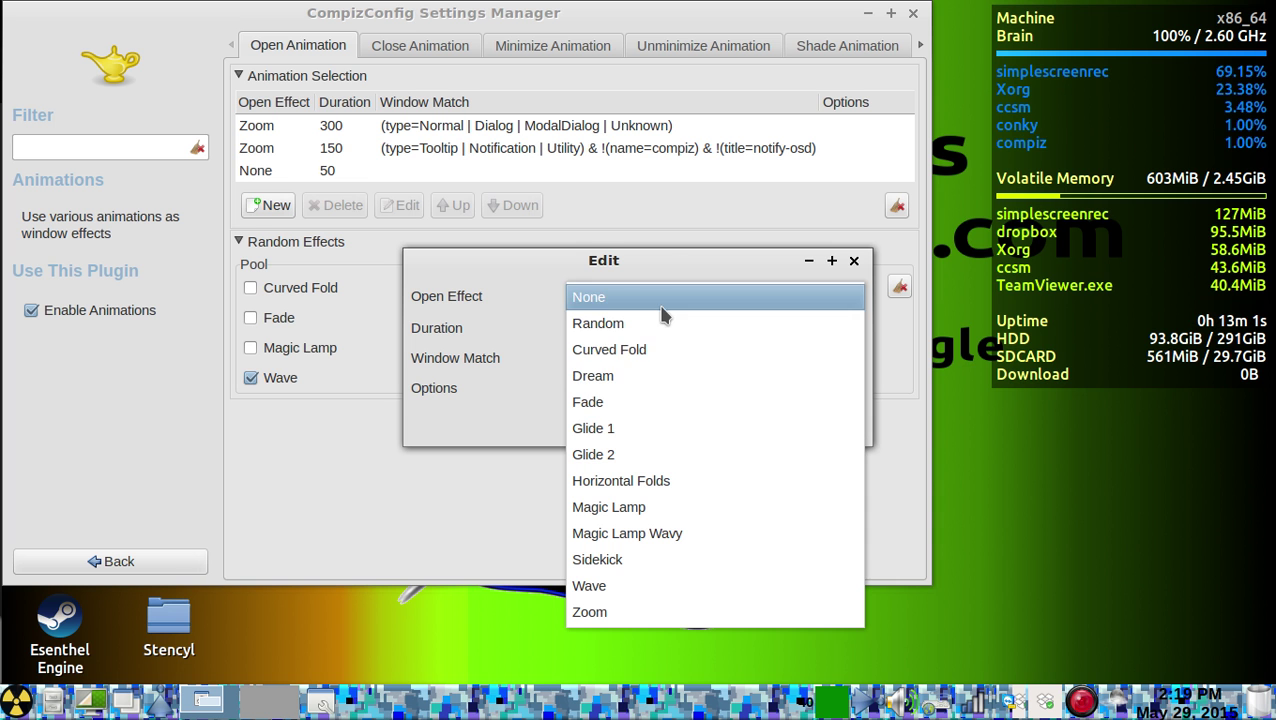
{"action": "left_click", "coordinate": [648, 482]}
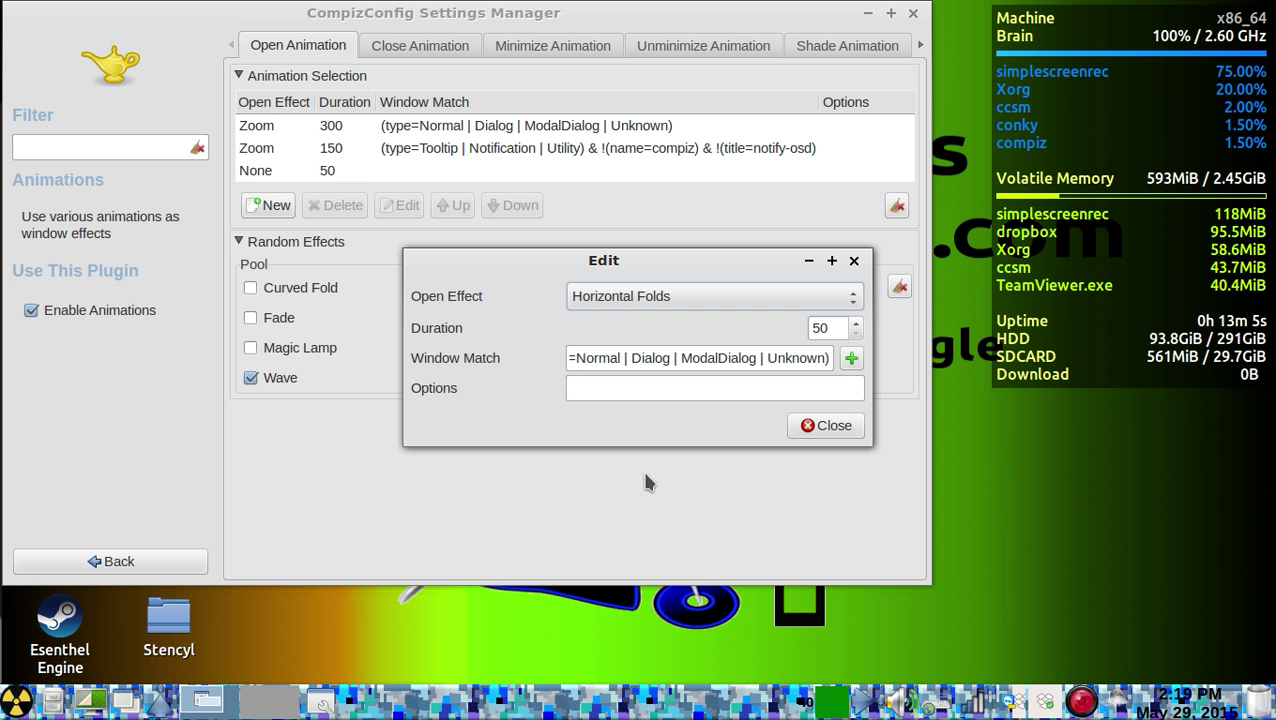
{"action": "left_click", "coordinate": [857, 325]}
{"action": "scroll", "coordinate": [857, 328], "scroll_direction": "up", "scroll_amount": 3}
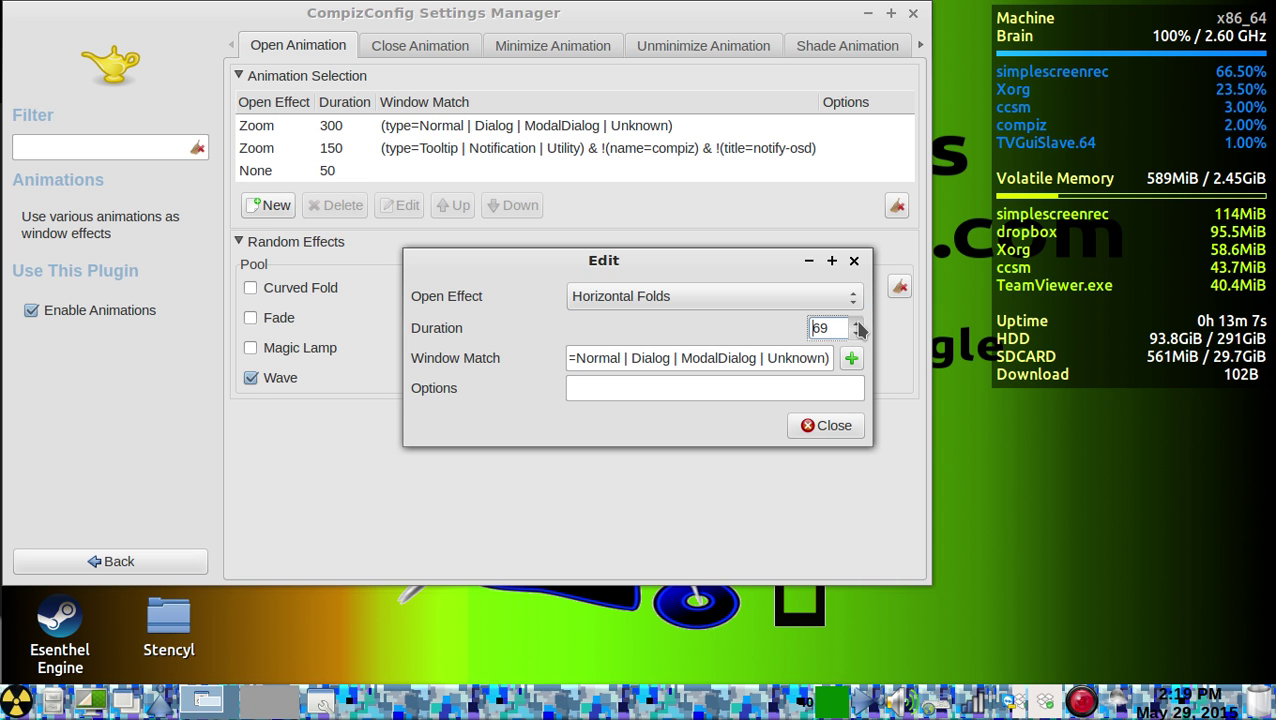
{"action": "scroll", "coordinate": [857, 328], "scroll_direction": "down", "scroll_amount": 1}
{"action": "scroll", "coordinate": [857, 328], "scroll_direction": "up", "scroll_amount": 1}
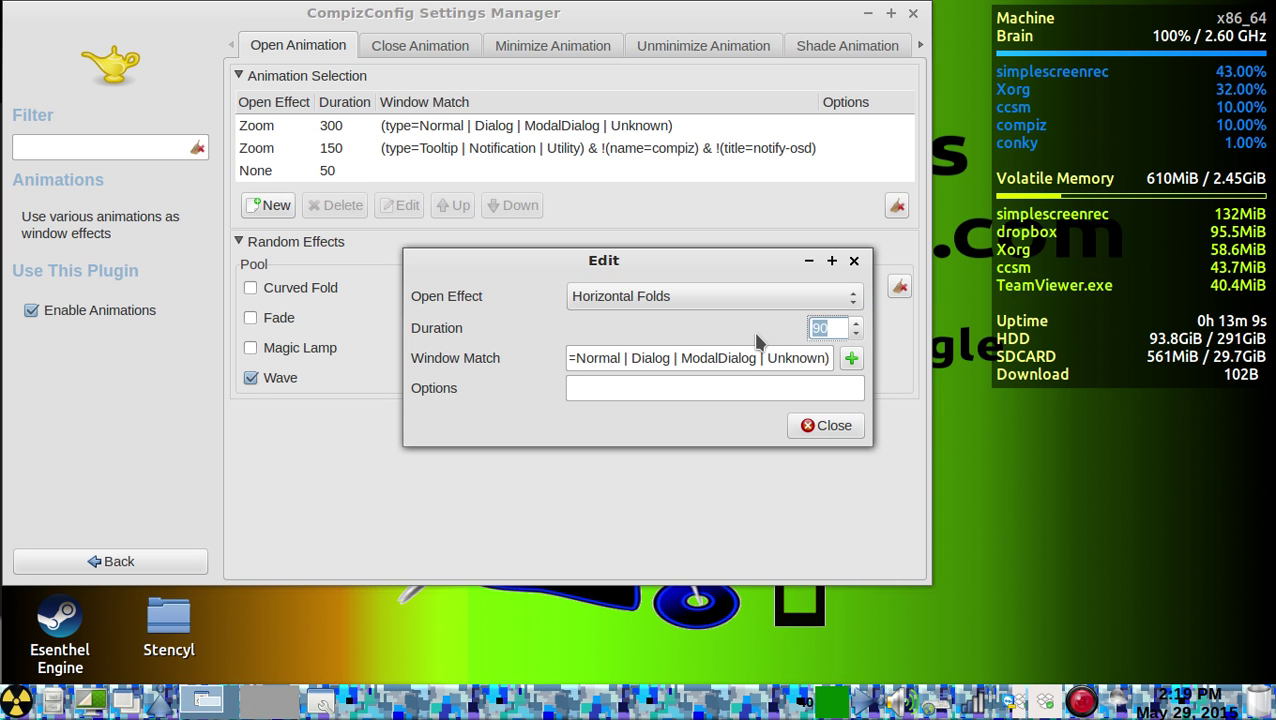
{"action": "type", "text": "50"}
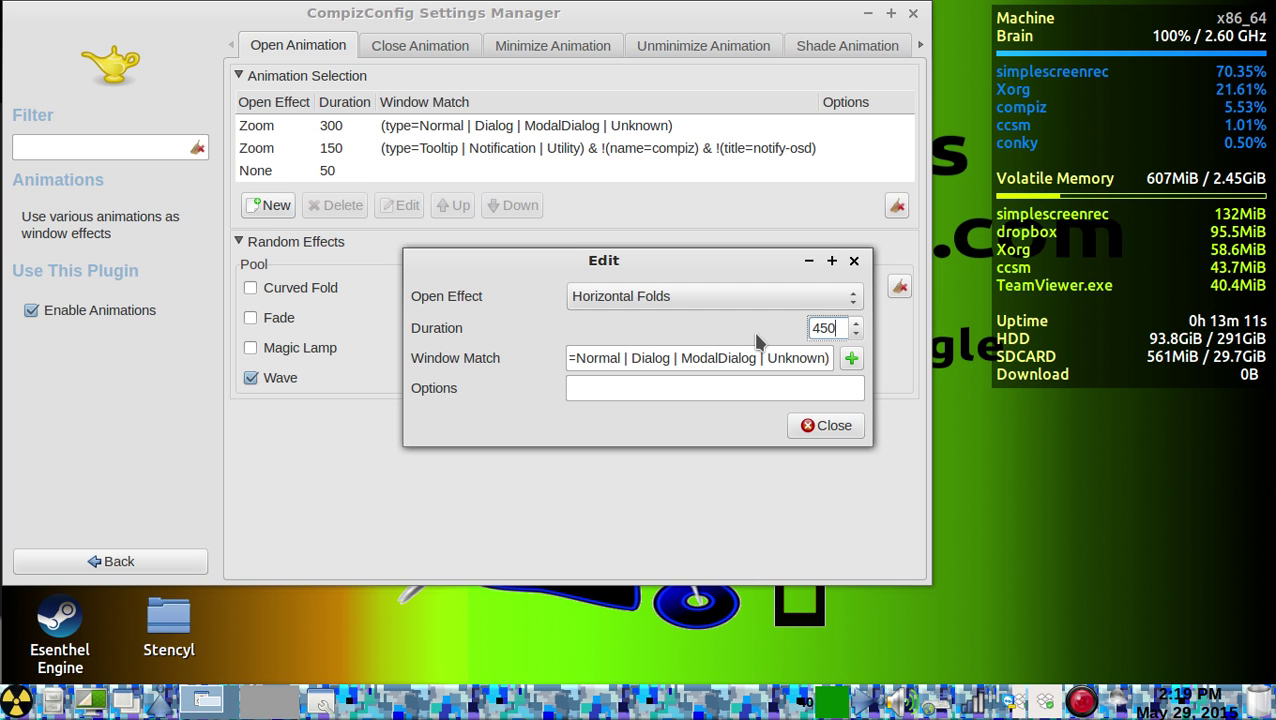
{"action": "left_click", "coordinate": [838, 426]}
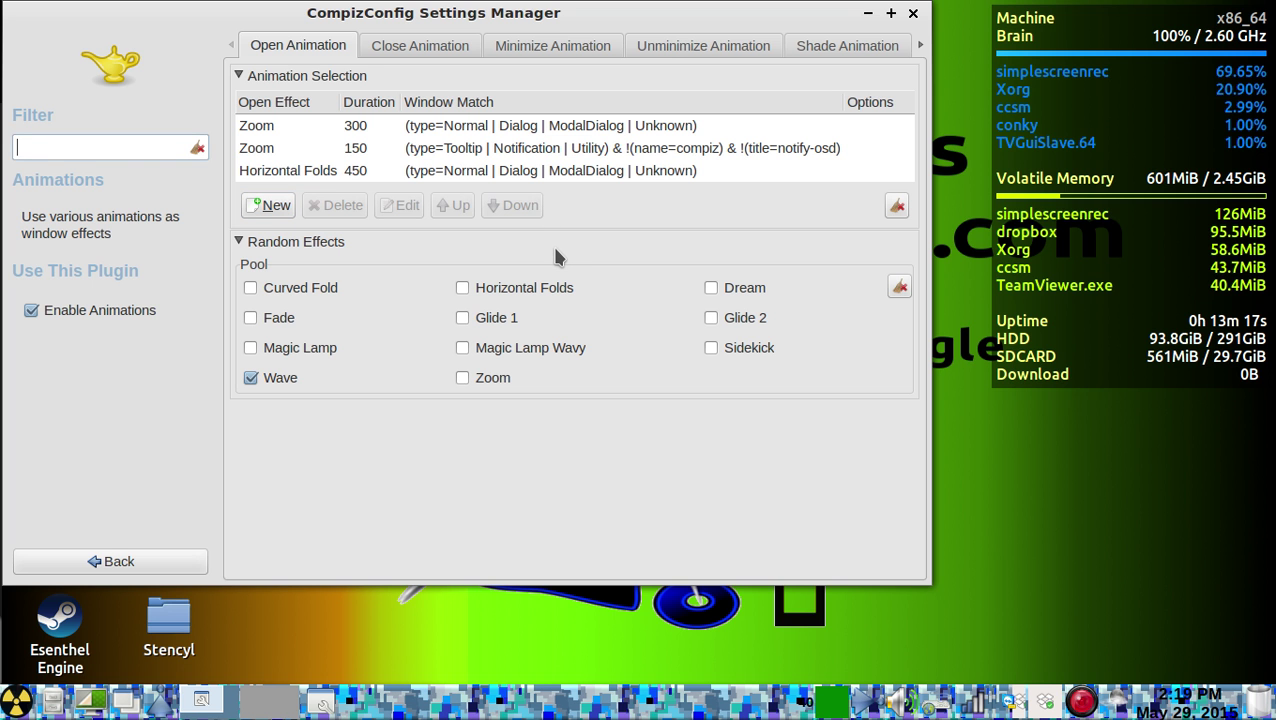
- Open and close a test terminal to preview the Horizontal Folds animation
{"action": "key", "text": "ctrl+alt+t"}
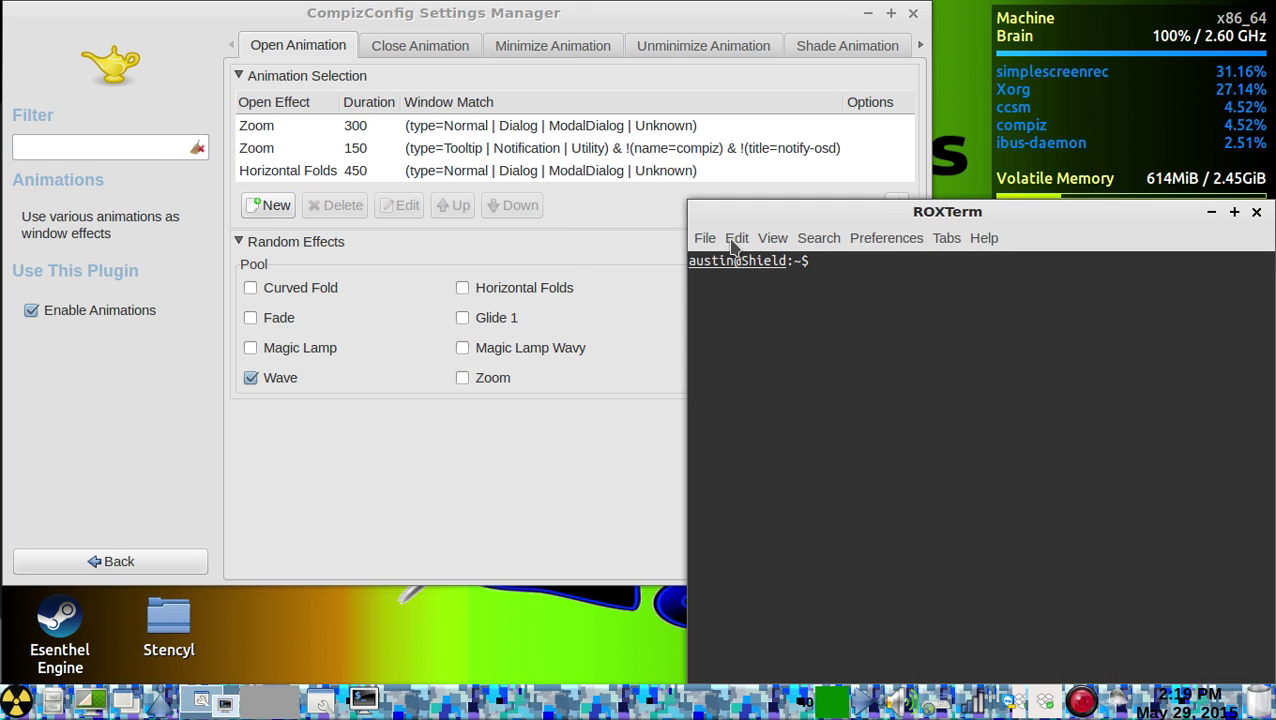
{"action": "left_click_drag", "start_coordinate": [897, 220], "coordinate": [903, 155]}
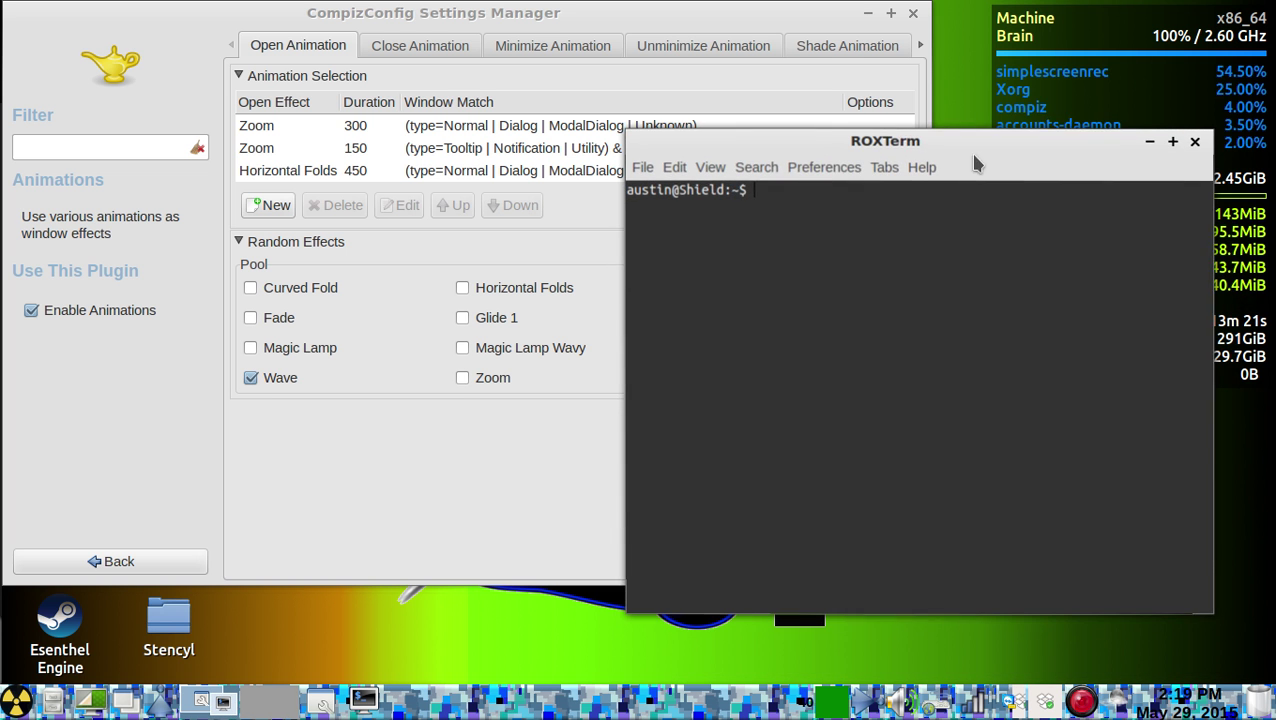
{"action": "left_click", "coordinate": [1194, 139]}
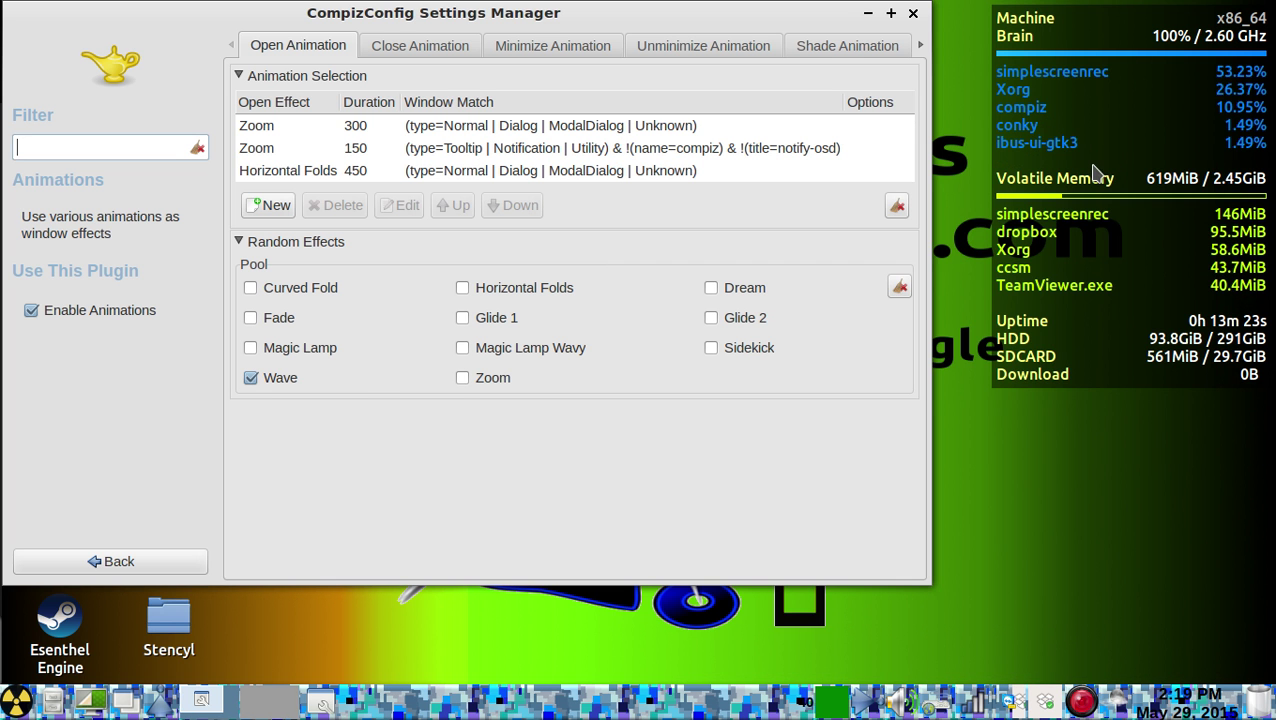
- Delete the Horizontal Folds entry and check the Close Animation list before returning to Open Animation
{"action": "left_click", "coordinate": [353, 157]}
{"action": "left_click", "coordinate": [368, 168]}
{"action": "left_click", "coordinate": [322, 205]}
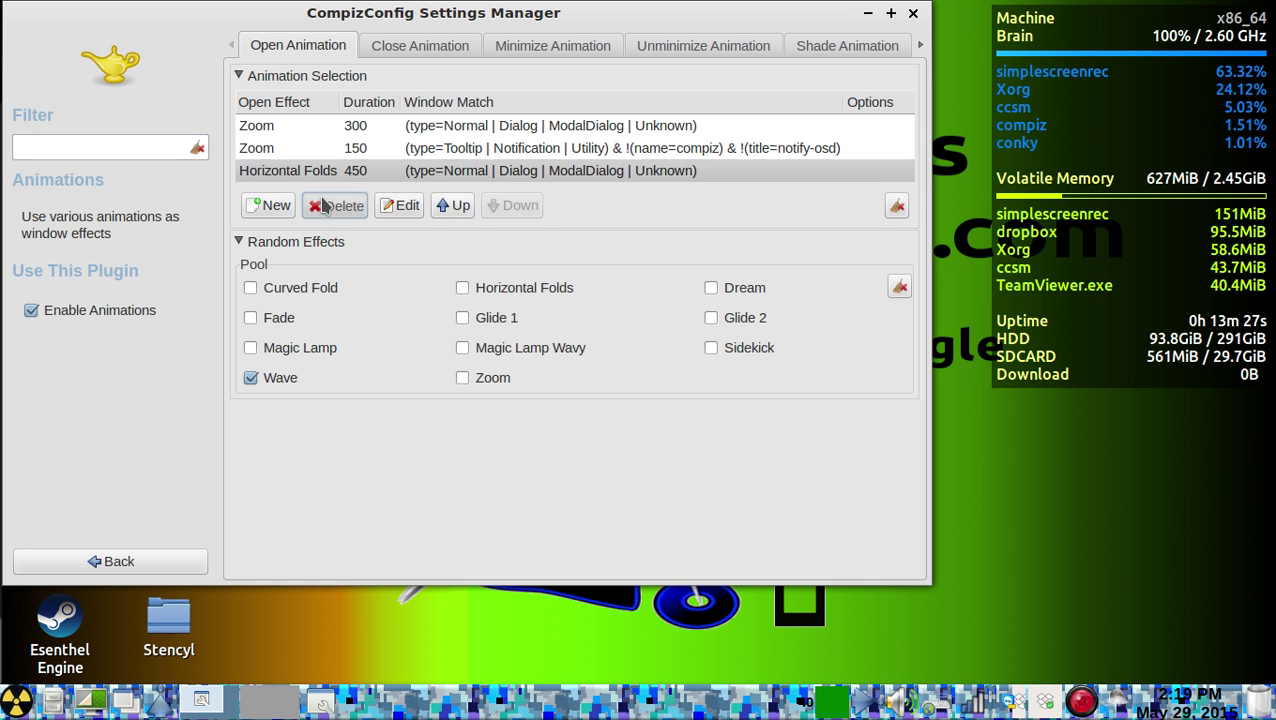
{"action": "left_click", "coordinate": [414, 48]}
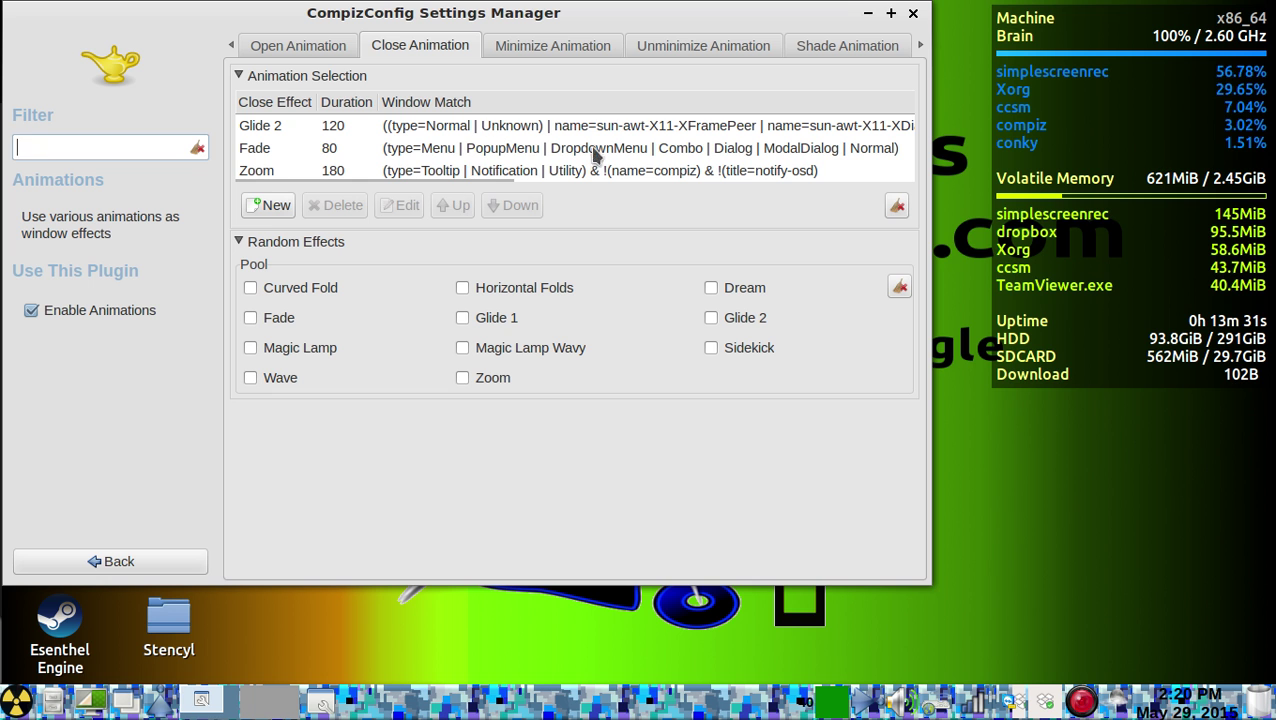
{"action": "left_click", "coordinate": [303, 48]}
- Change the Zoom 300 open animation entry's effect to Curved Fold
{"action": "left_click", "coordinate": [290, 125]}
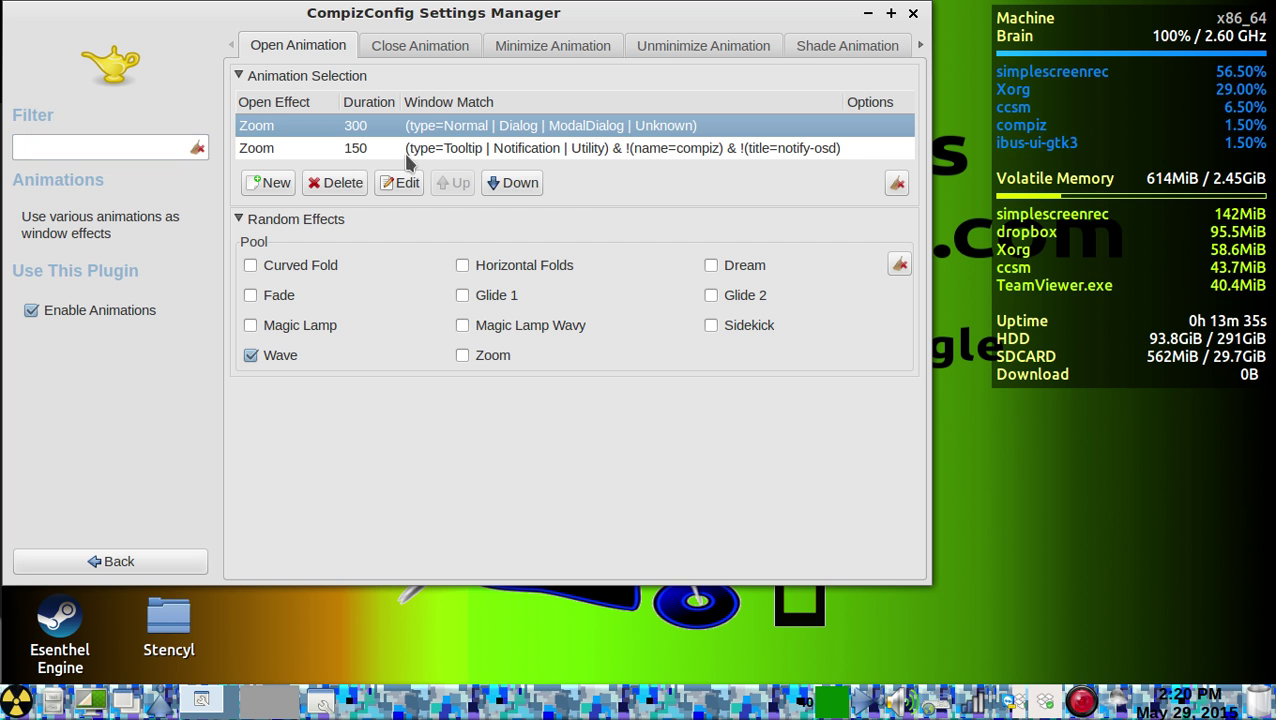
{"action": "left_click", "coordinate": [404, 183]}
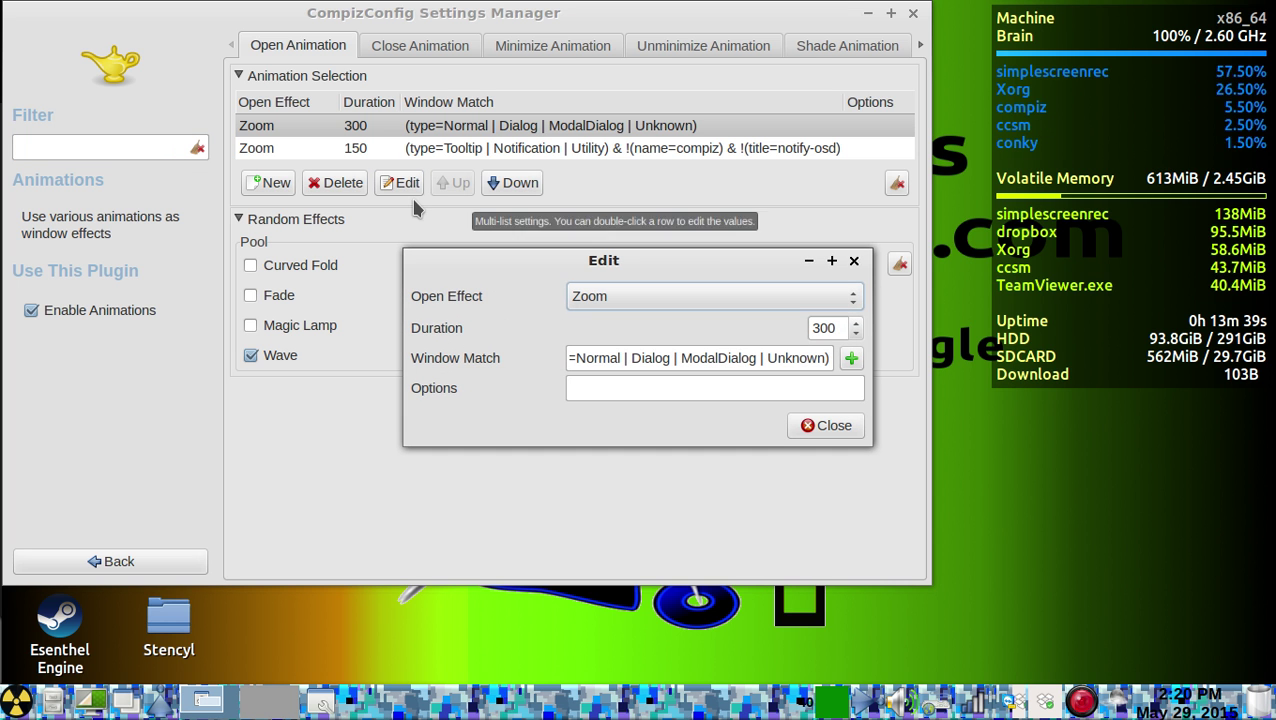
{"action": "left_click", "coordinate": [620, 290]}
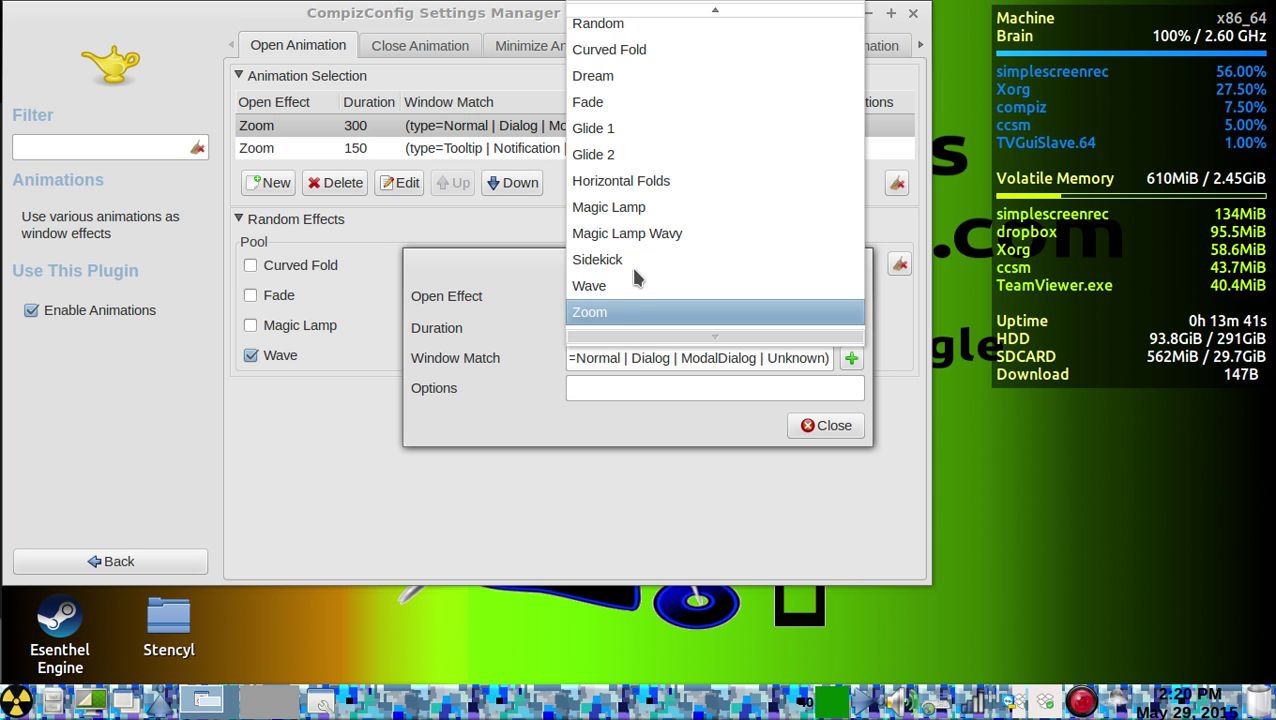
{"action": "left_click", "coordinate": [657, 55]}
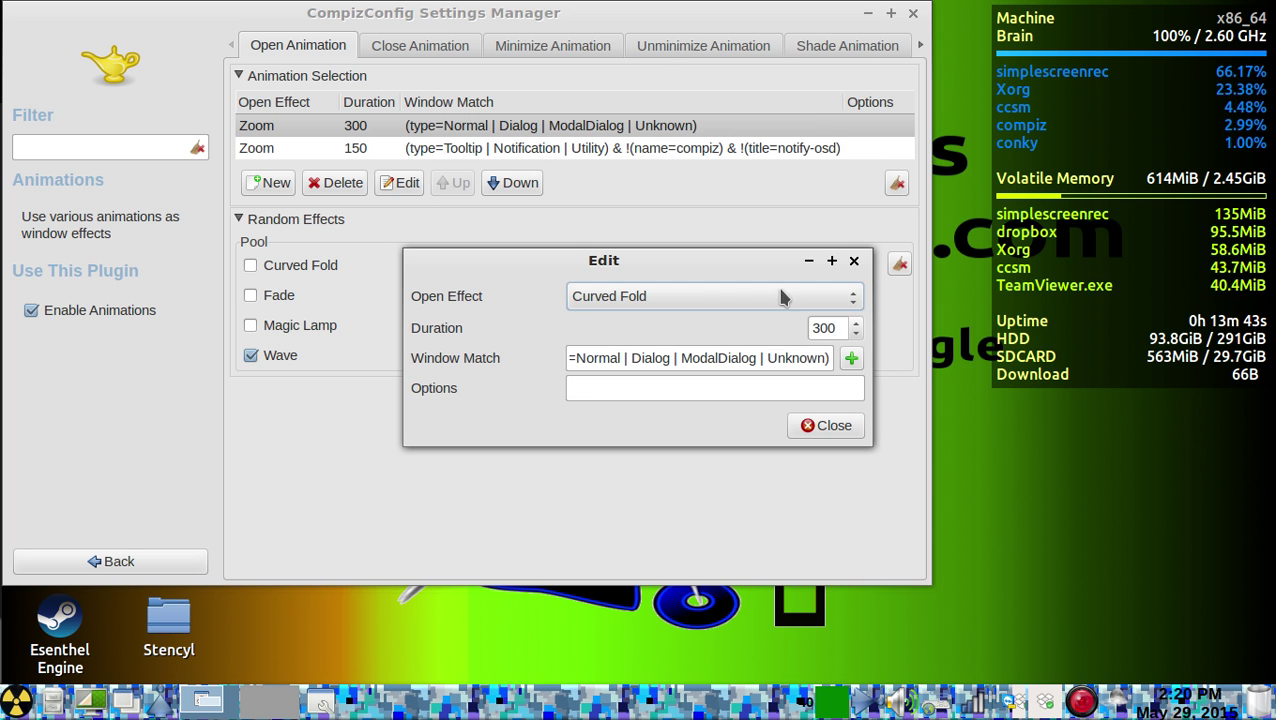
{"action": "left_click", "coordinate": [822, 426]}
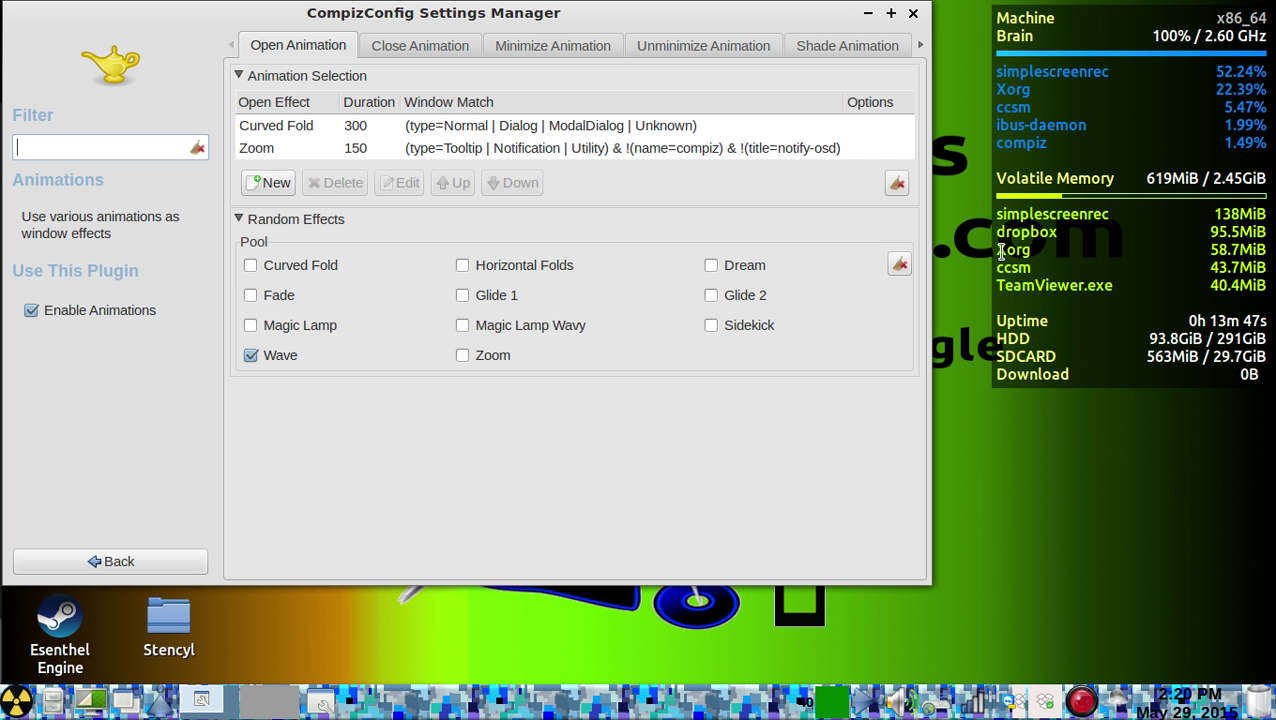
- Preview Curved Fold by opening and closing a test terminal, then select its entry
{"action": "key", "text": "ctrl+alt+t"}
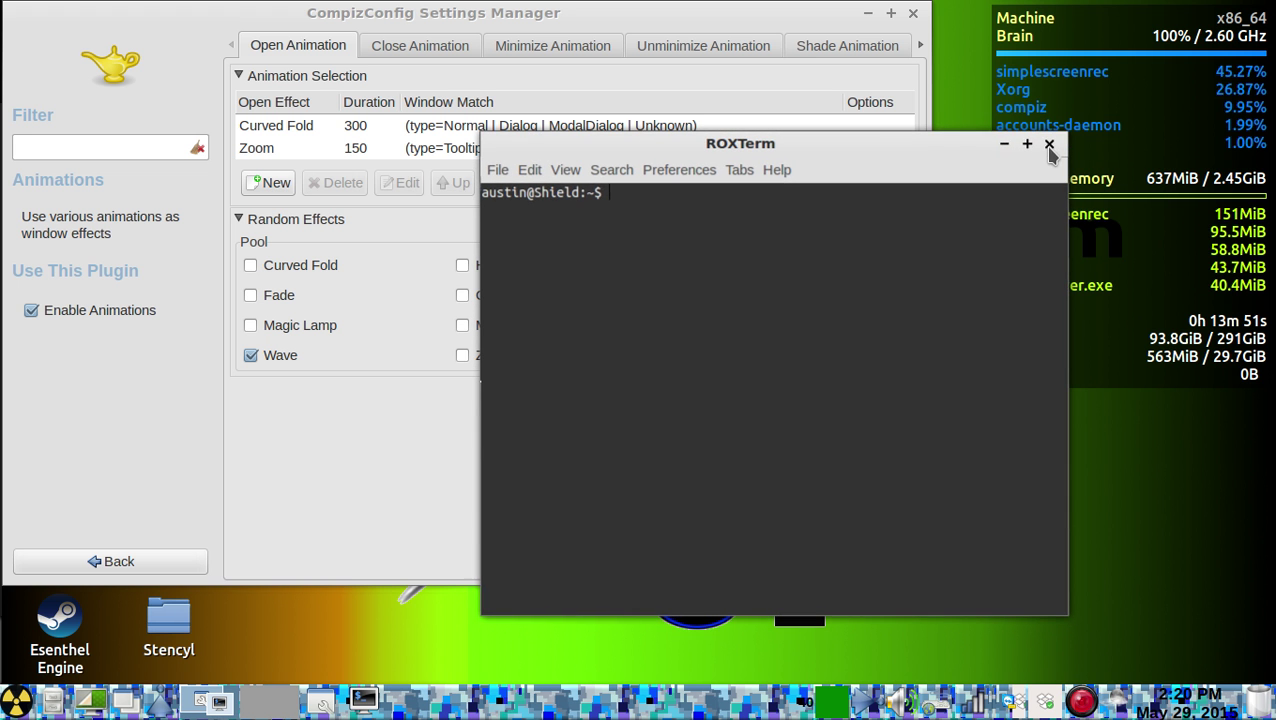
{"action": "left_click", "coordinate": [1049, 147]}
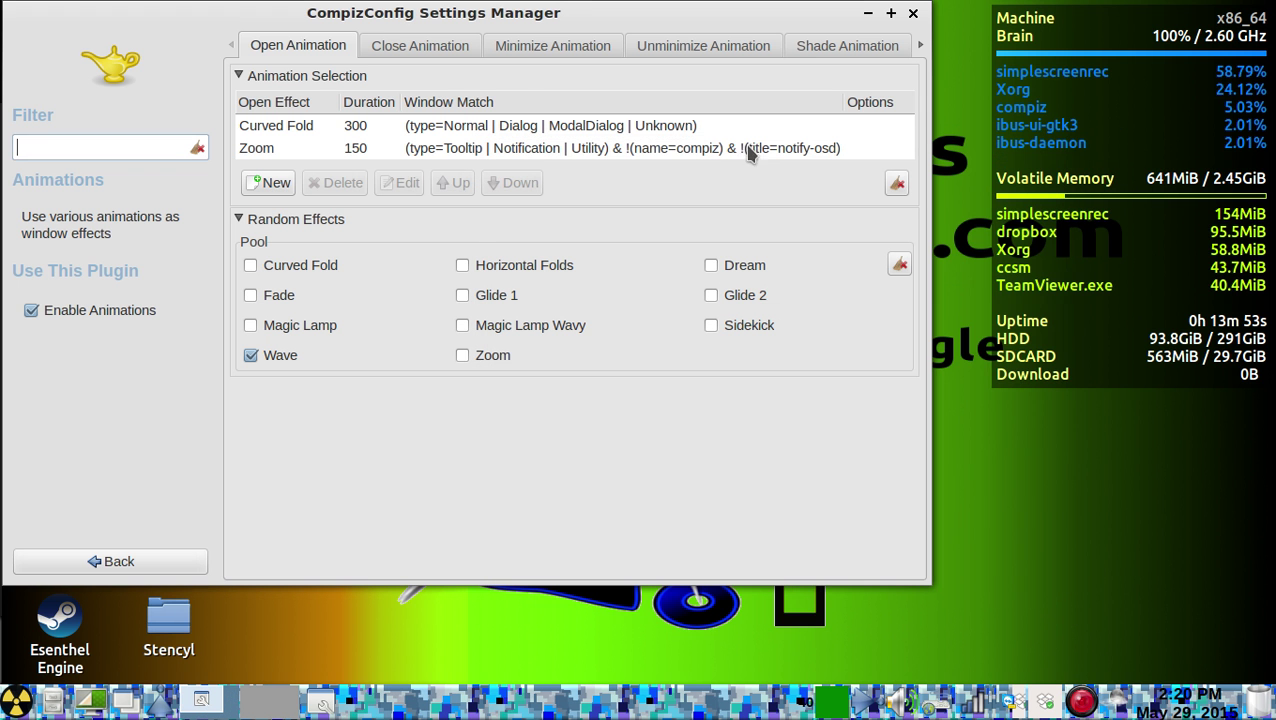
{"action": "left_click", "coordinate": [290, 133]}
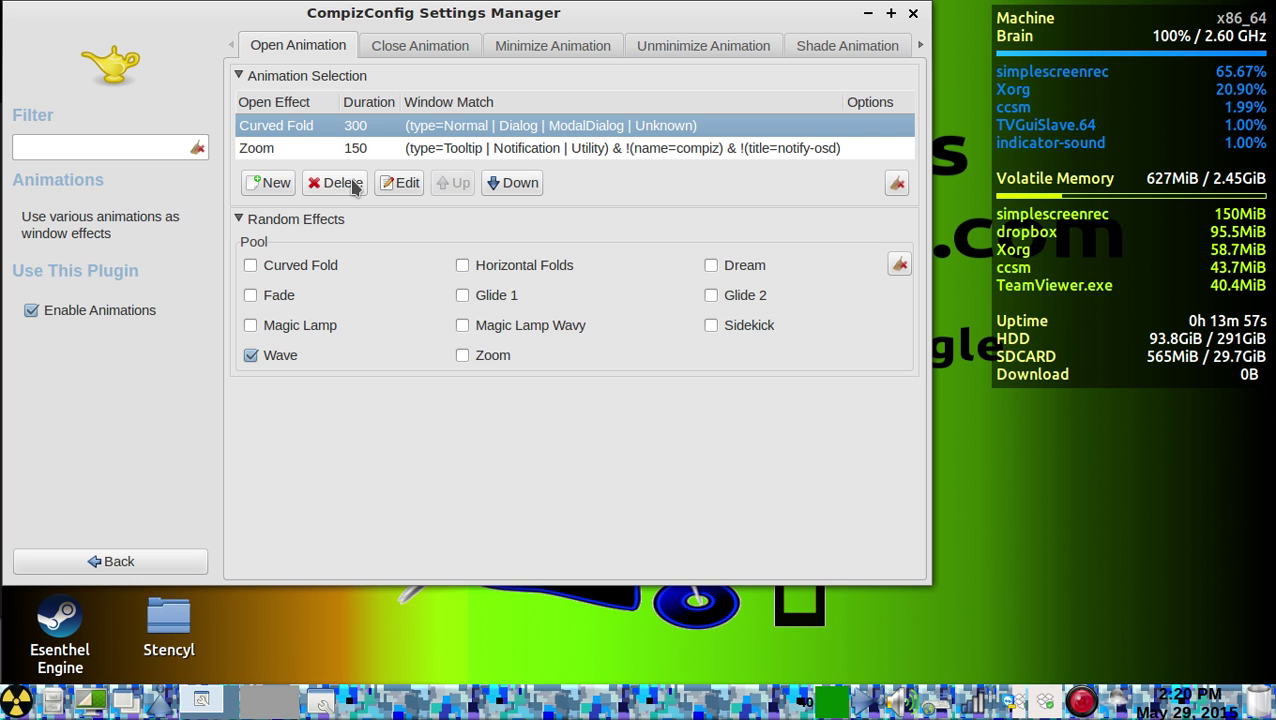
- Switch the Curved Fold entry's open effect to Random
{"action": "left_click", "coordinate": [399, 183]}
{"action": "double_click", "coordinate": [413, 133]}
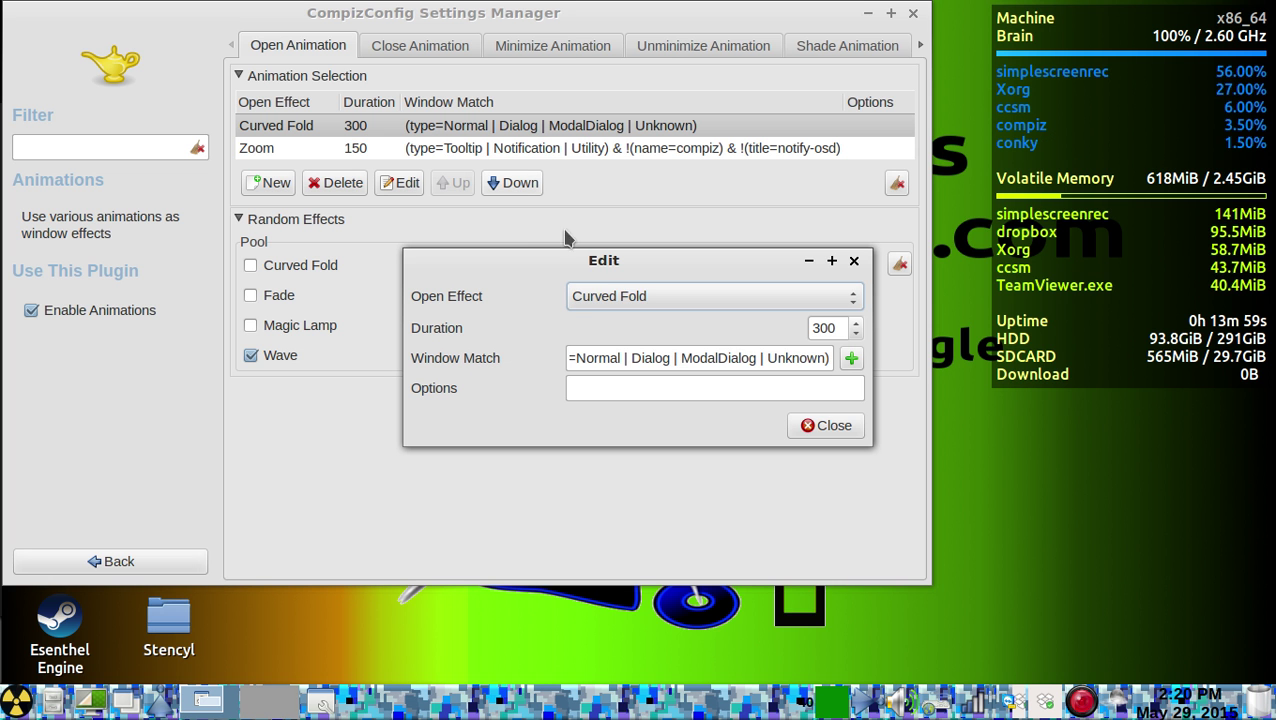
{"action": "left_click", "coordinate": [614, 298]}
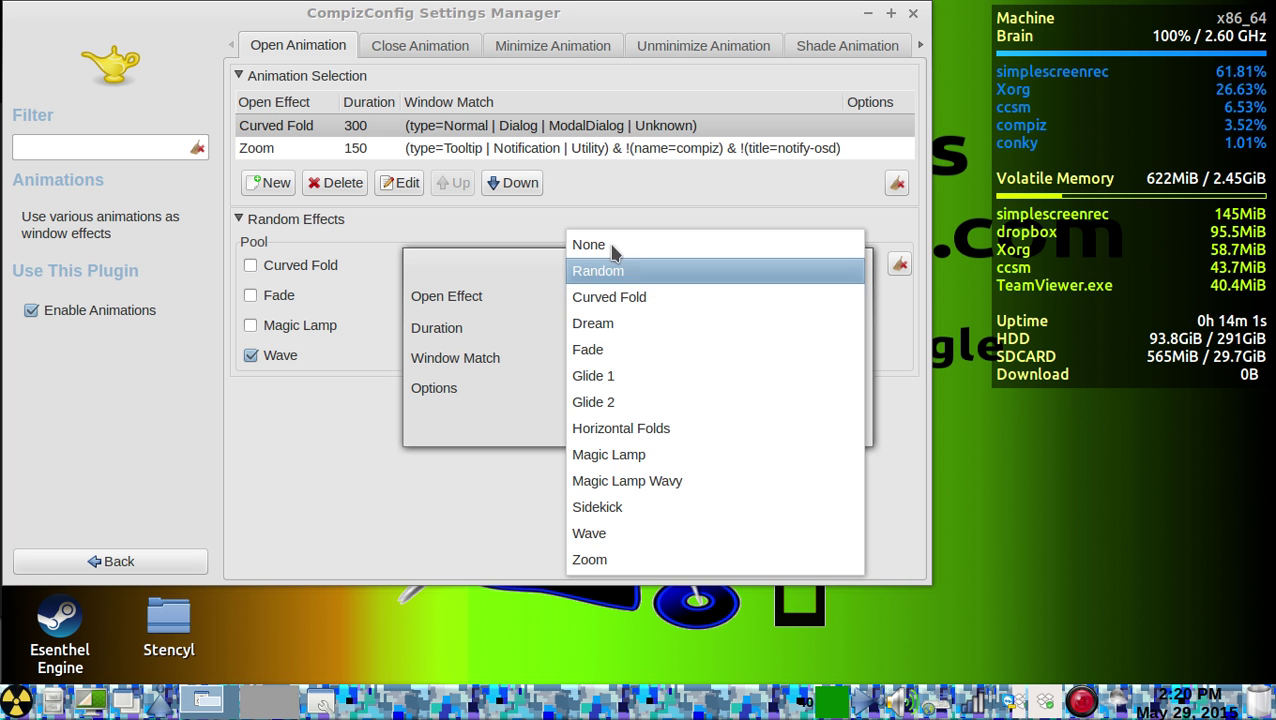
{"action": "left_click", "coordinate": [620, 274]}
{"action": "left_click", "coordinate": [826, 425]}
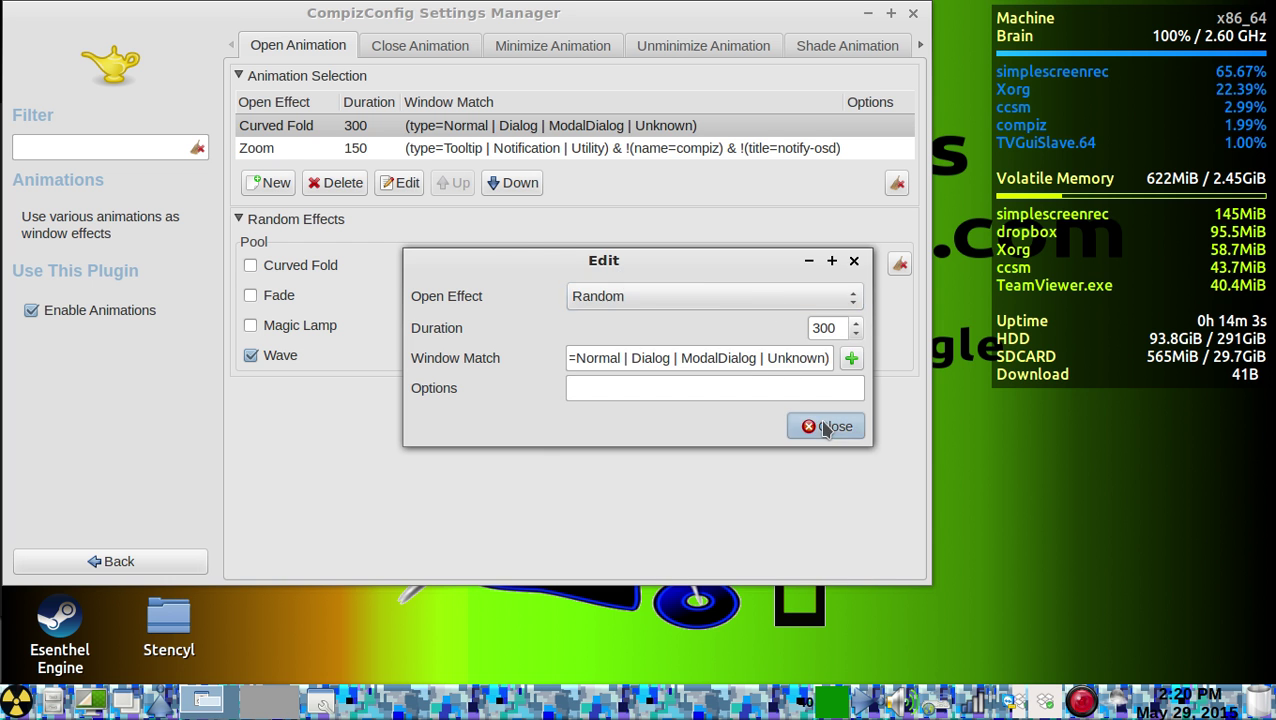
- Tick every Random Effects pool option, from Curved Fold, Fade and Magic Lamp through Dream, Glide 2 and Sidekick
{"action": "left_click", "coordinate": [255, 265]}
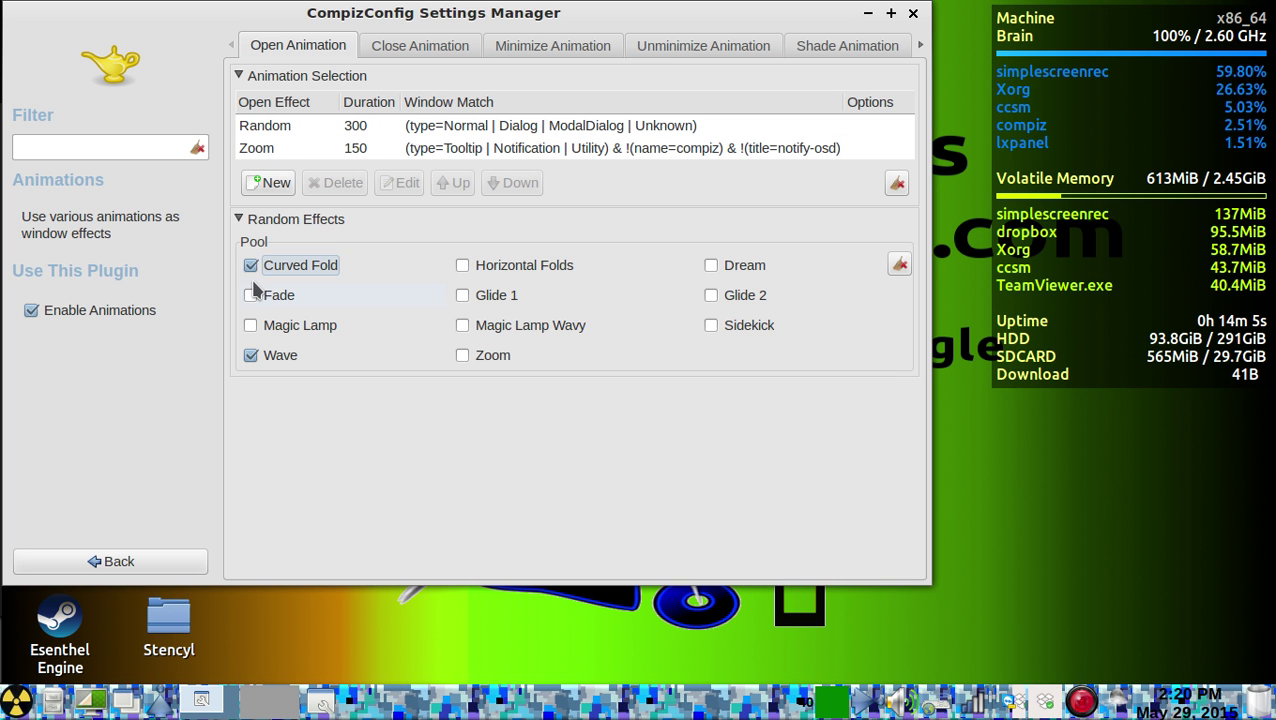
{"action": "left_click", "coordinate": [252, 296]}
{"action": "left_click", "coordinate": [252, 326]}
{"action": "left_click", "coordinate": [463, 355]}
{"action": "left_click", "coordinate": [463, 325]}
{"action": "left_click", "coordinate": [462, 296]}
{"action": "left_click", "coordinate": [463, 266]}
{"action": "left_click", "coordinate": [710, 265]}
{"action": "left_click", "coordinate": [711, 295]}
{"action": "left_click", "coordinate": [713, 326]}
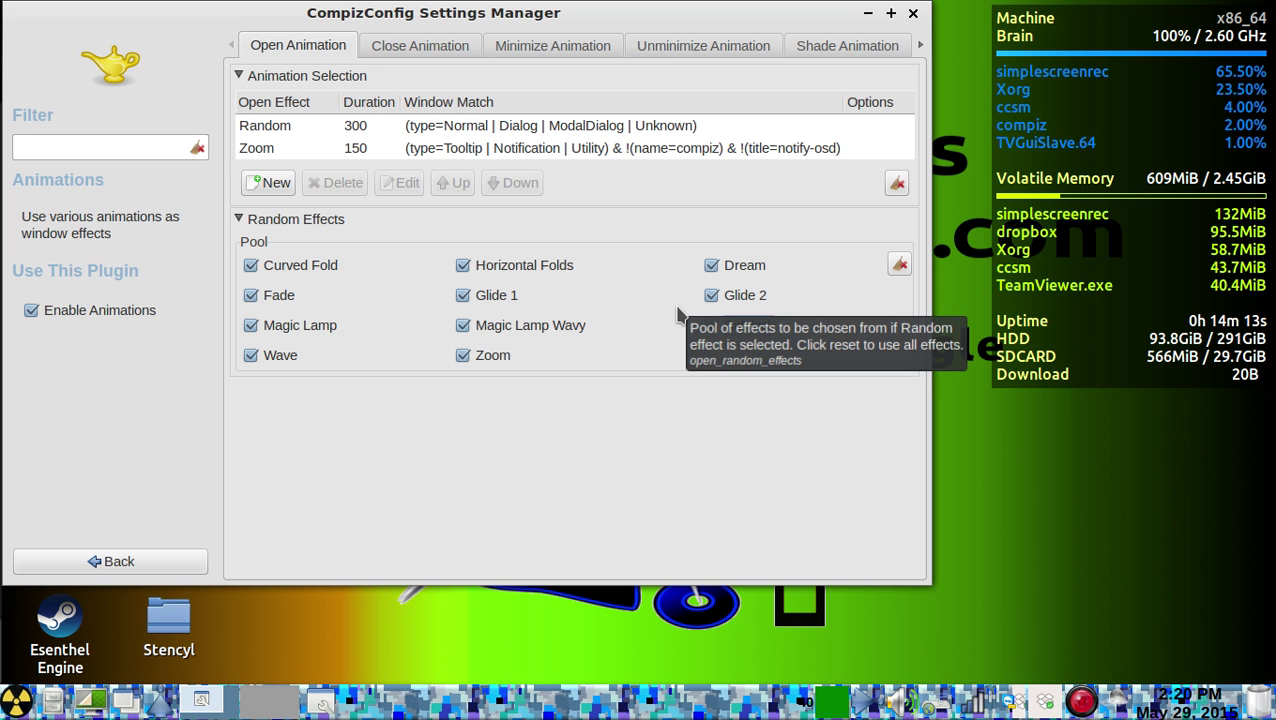
{"action": "left_click", "coordinate": [100, 147]}
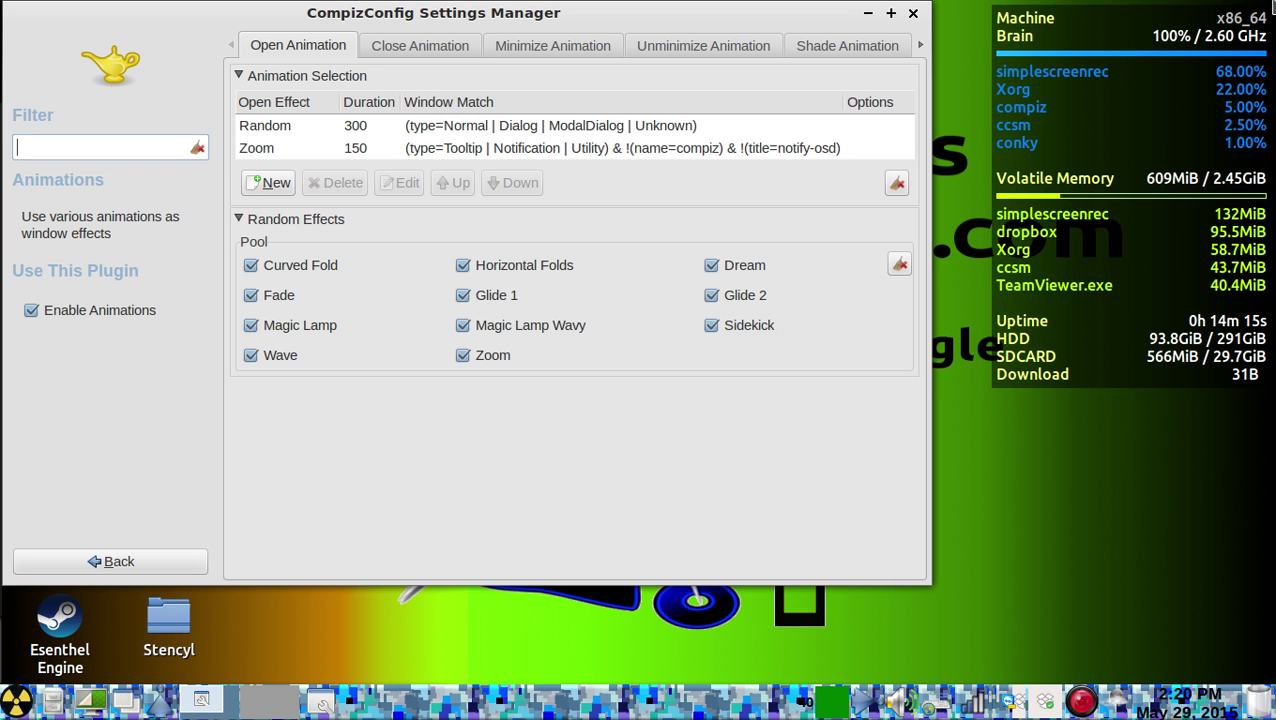
{"action": "key", "text": "ctrl+alt+t"}
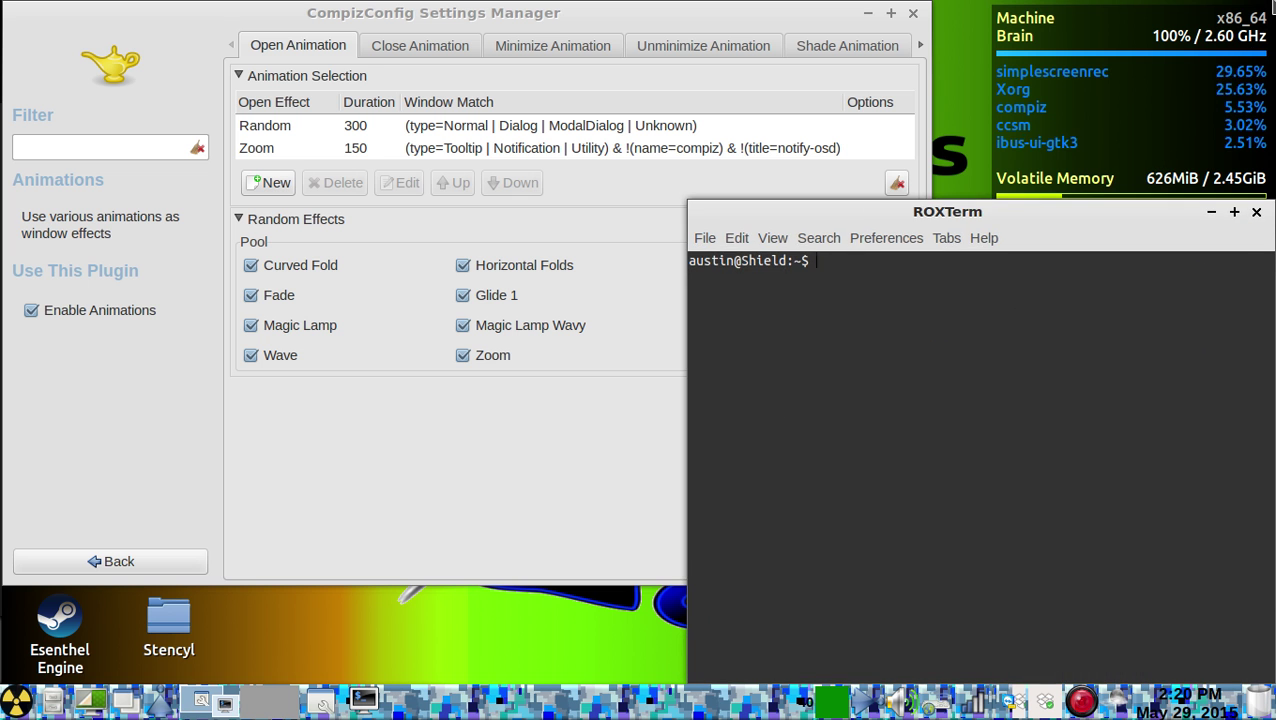
{"action": "key", "text": "ctrl+alt+t"}
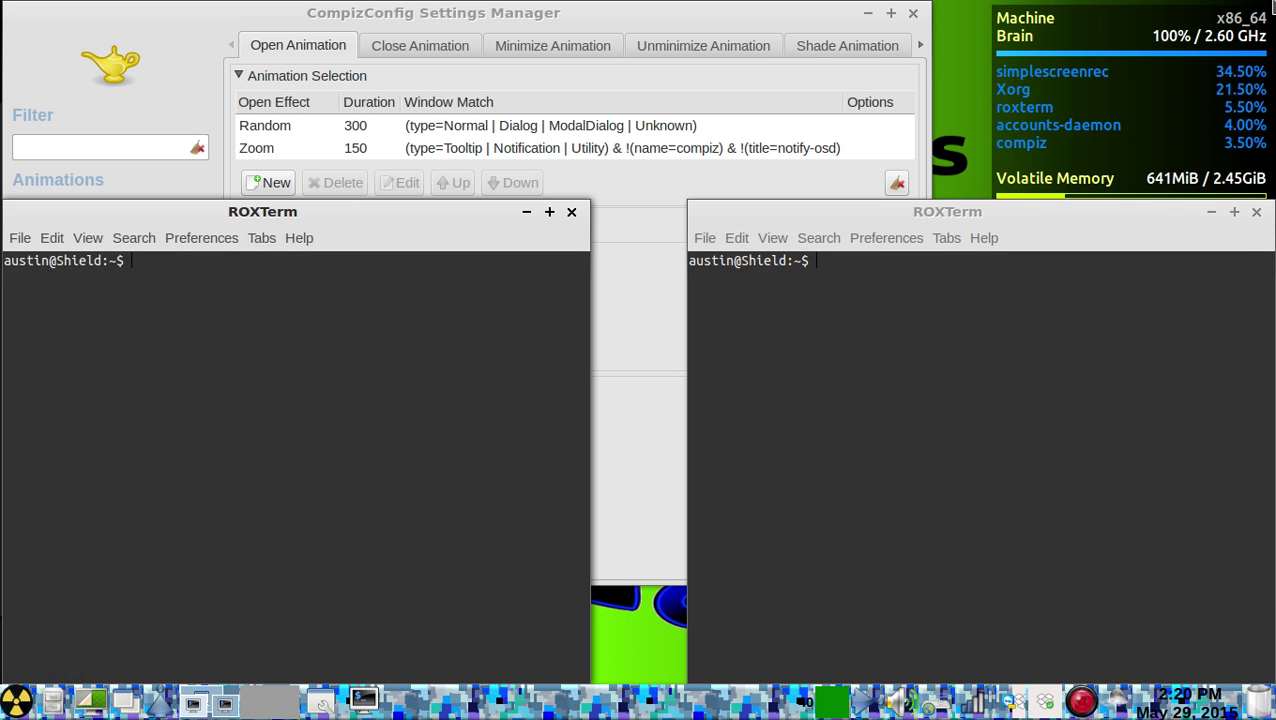
{"action": "key", "text": "alt+Tab"}
{"action": "key", "text": "super+KP_9"}
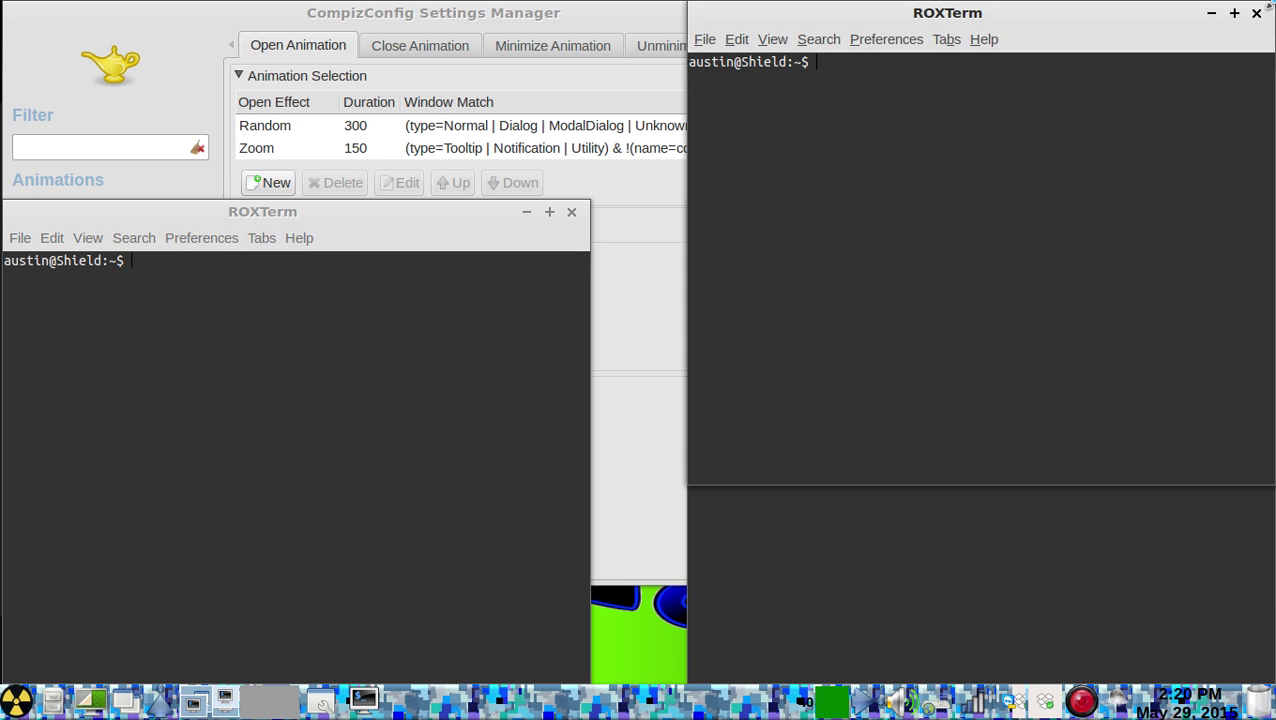
{"action": "key", "text": "alt+Tab"}
{"action": "key", "text": "super+KP_8"}
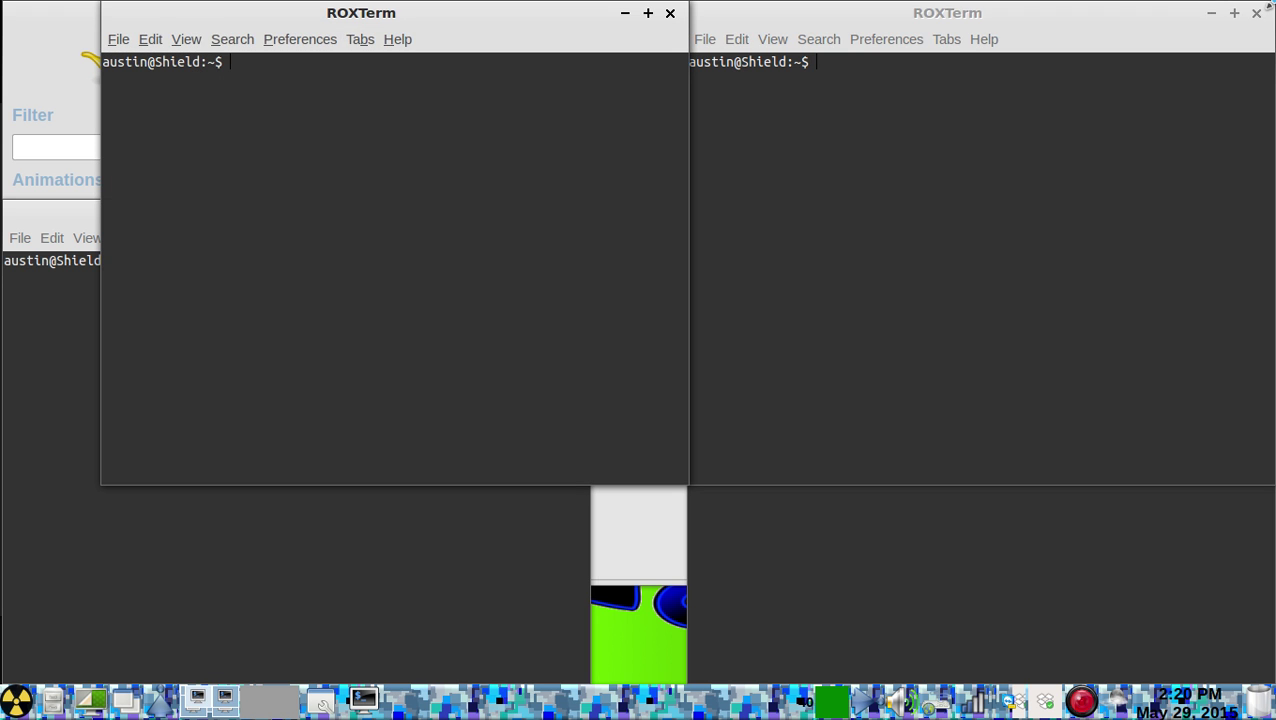
{"action": "key", "text": "ctrl+alt+t"}
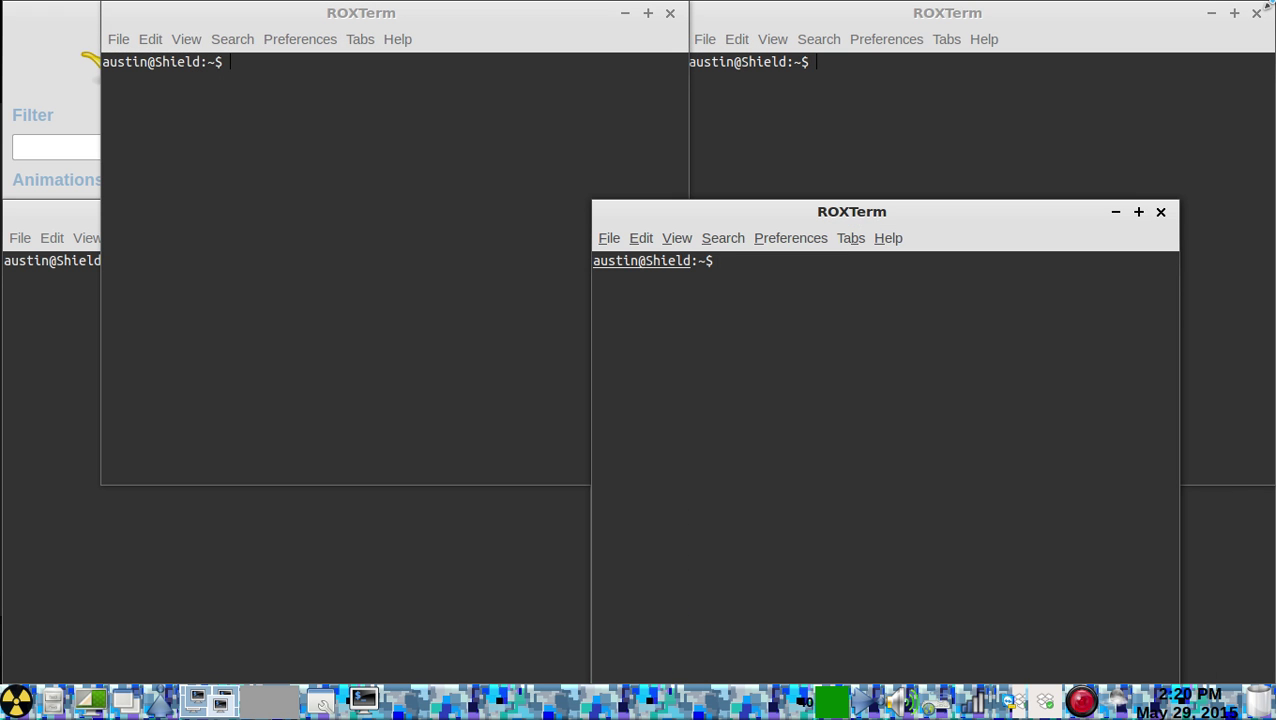
{"action": "key", "text": "super+KP_3"}
{"action": "key", "text": "alt+Tab"}
{"action": "key", "text": "super+KP_1"}
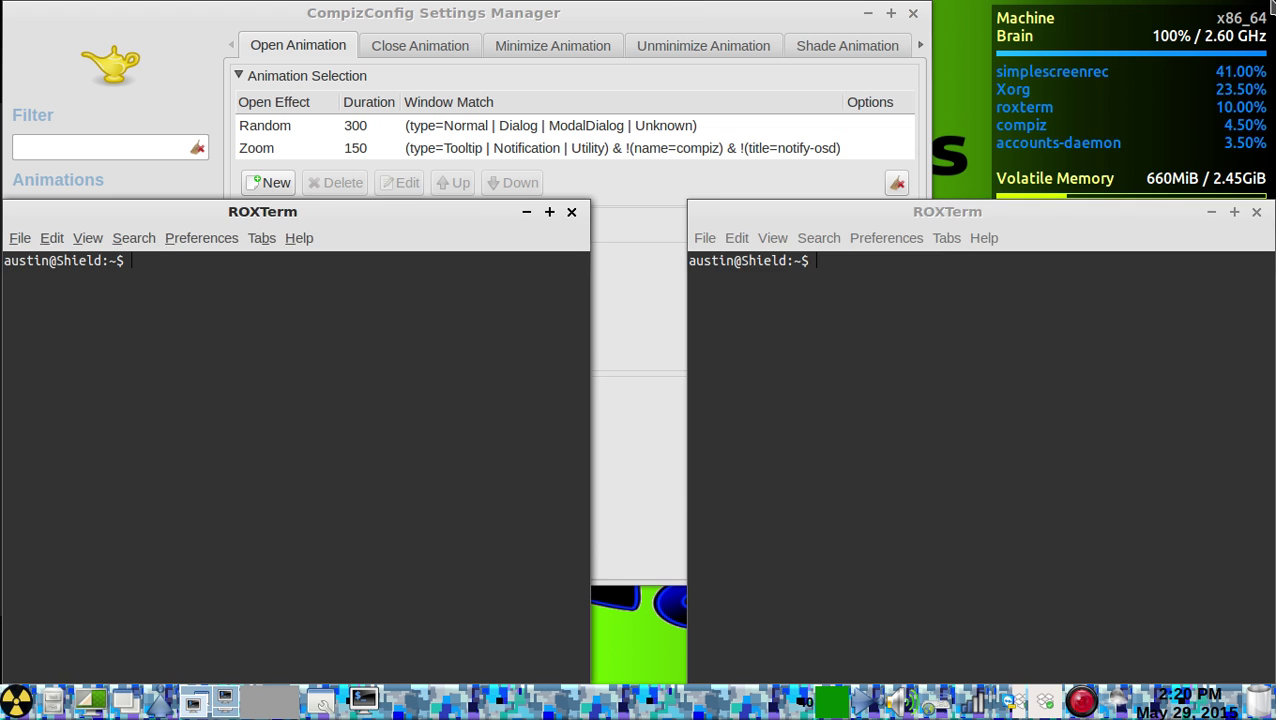
{"action": "key", "text": "ctrl+d"}
{"action": "key", "text": "ctrl+d"}
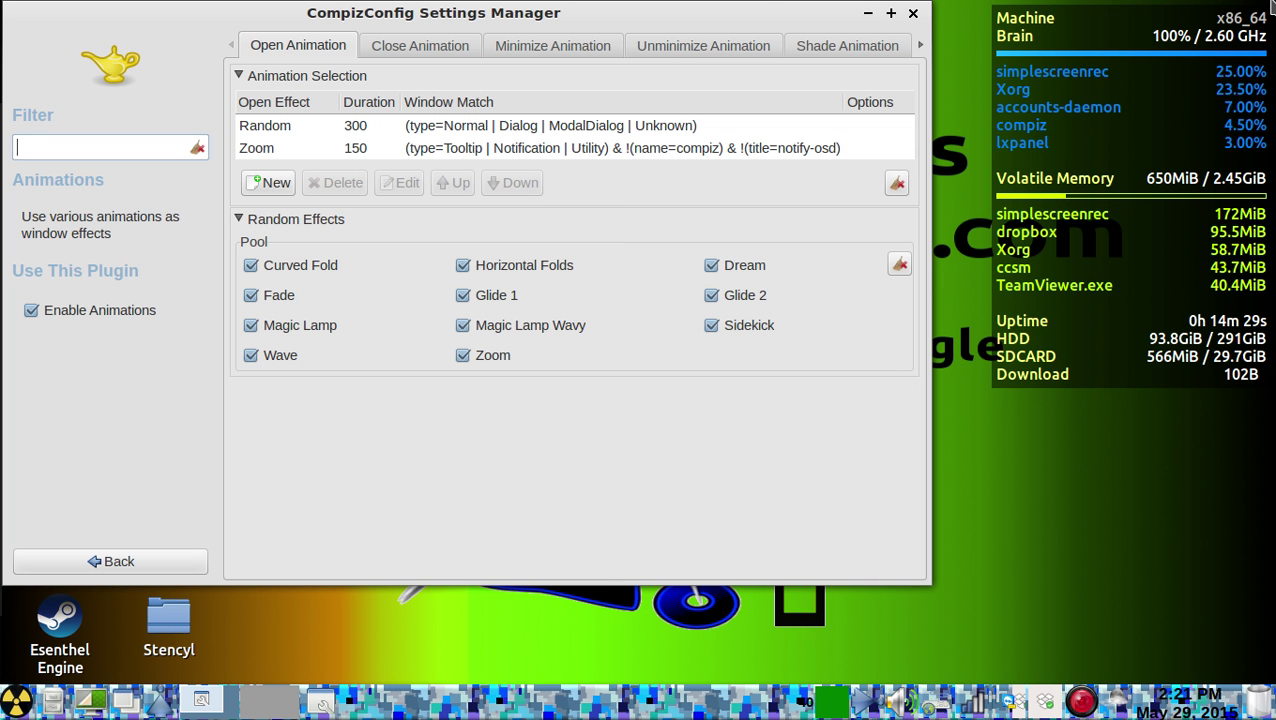
- Change the first open-animation rule from Random back to Zoom
{"action": "left_click", "coordinate": [256, 132]}
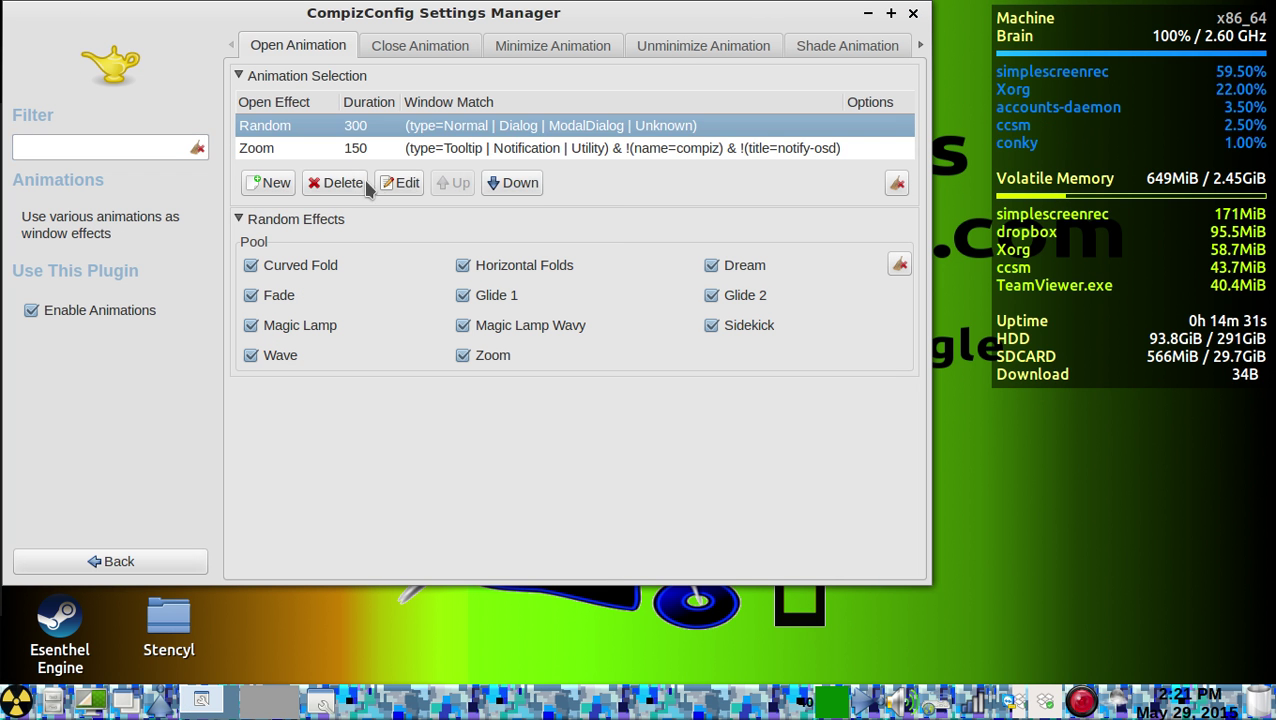
{"action": "left_click", "coordinate": [414, 186]}
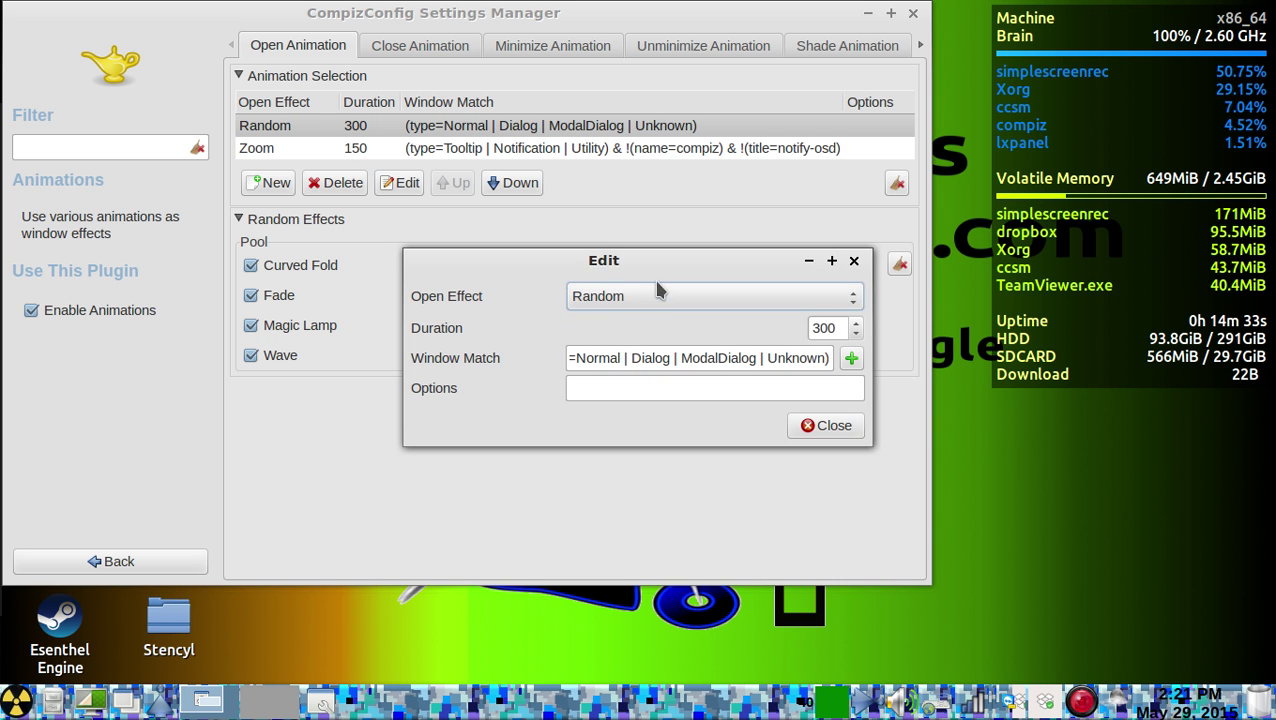
{"action": "left_click", "coordinate": [634, 300]}
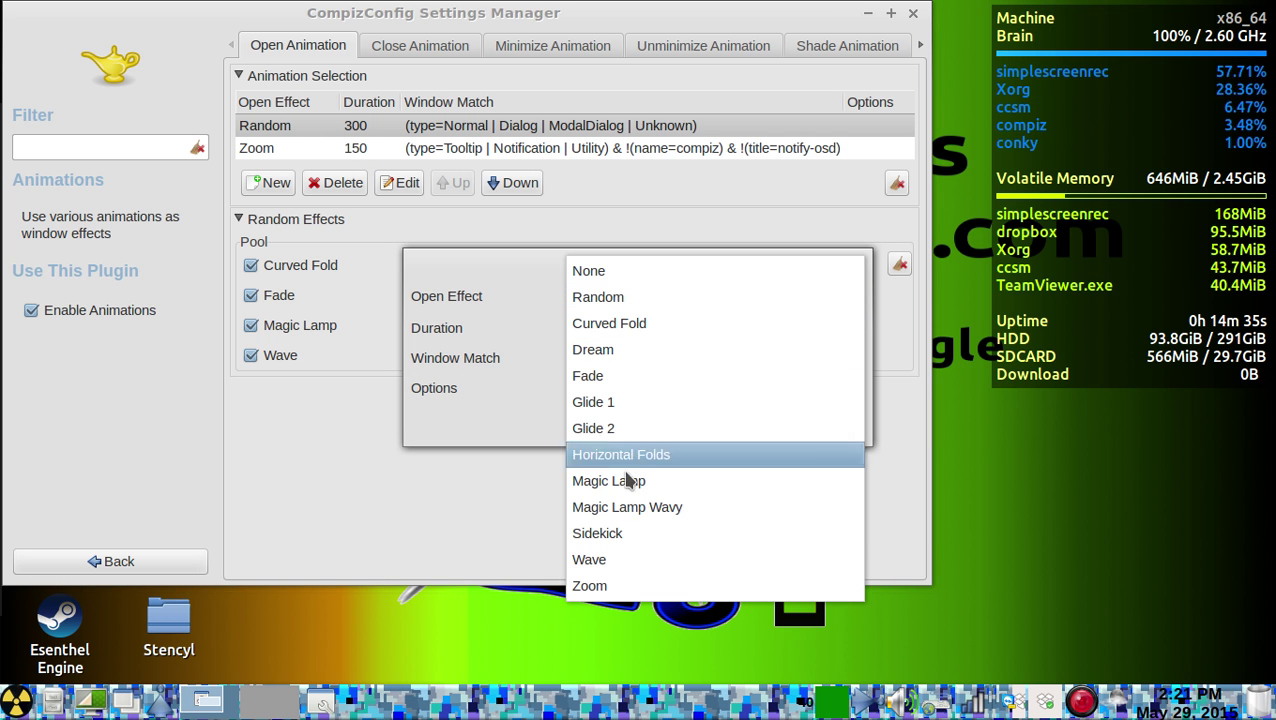
{"action": "left_click", "coordinate": [600, 586]}
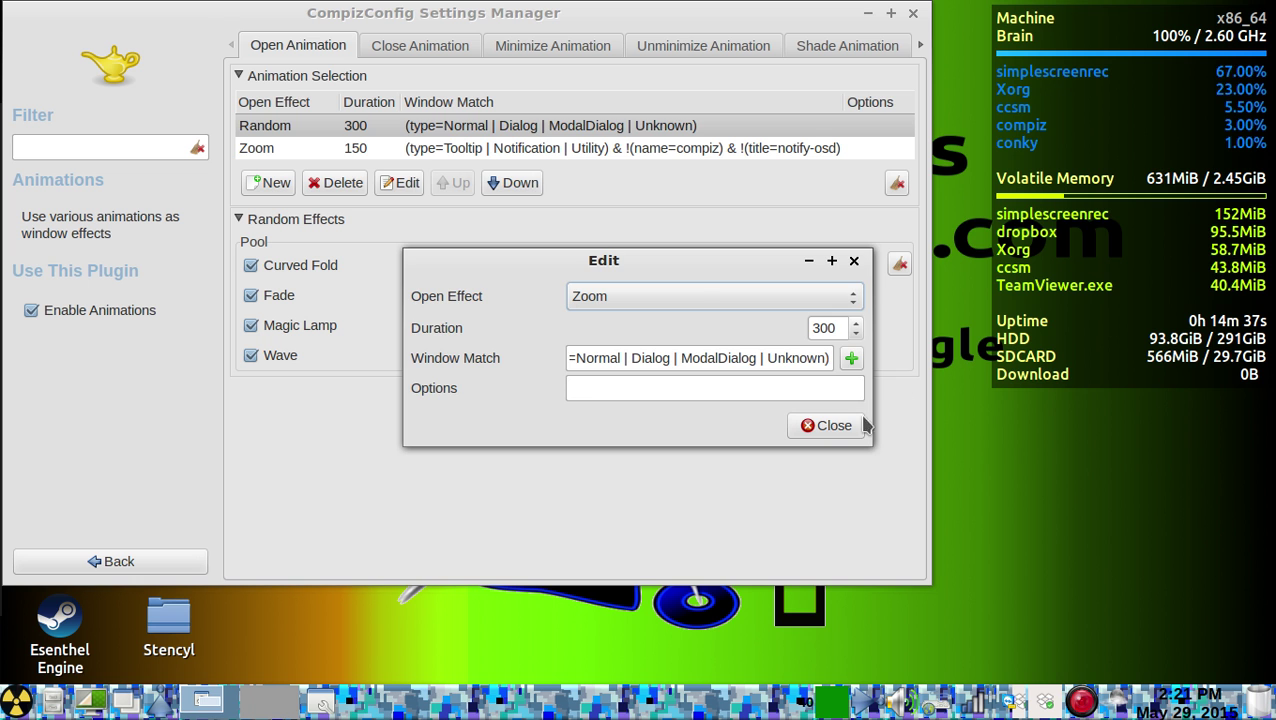
{"action": "key", "text": "Escape"}
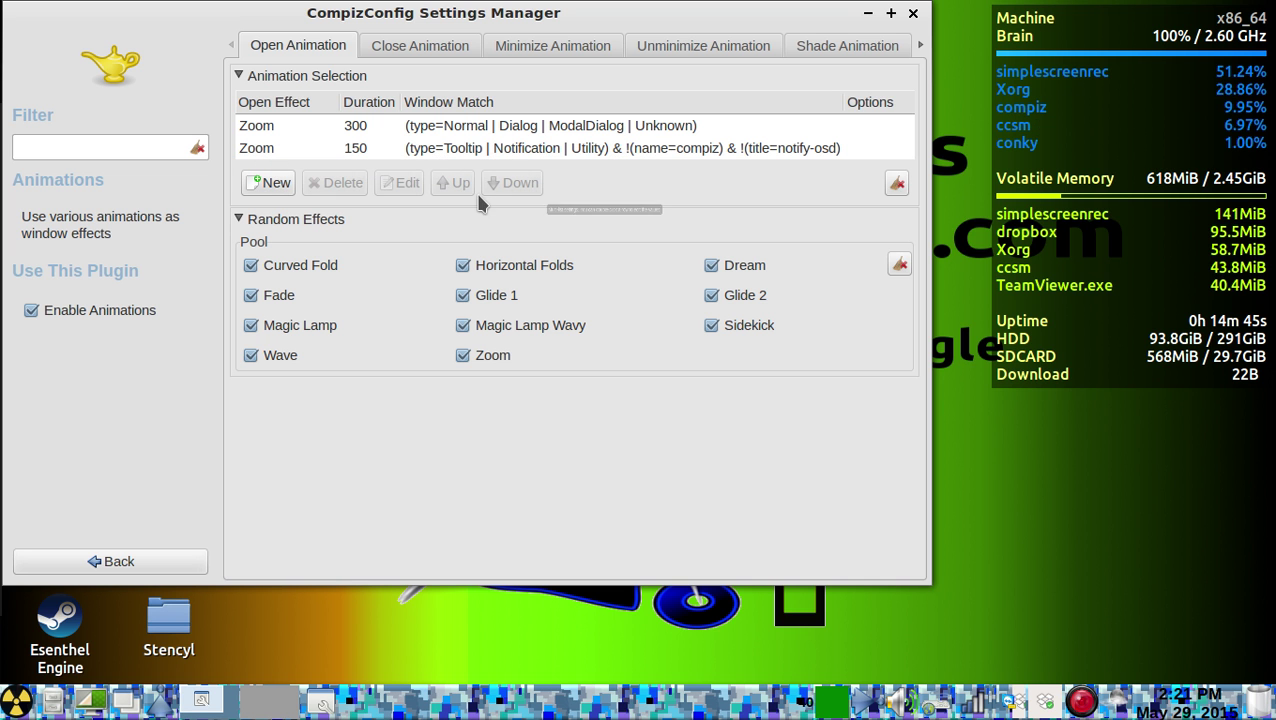
- Change the 150 Zoom open rule to Glide 1, then to Magic Lamp Wavy
{"action": "left_click", "coordinate": [261, 148]}
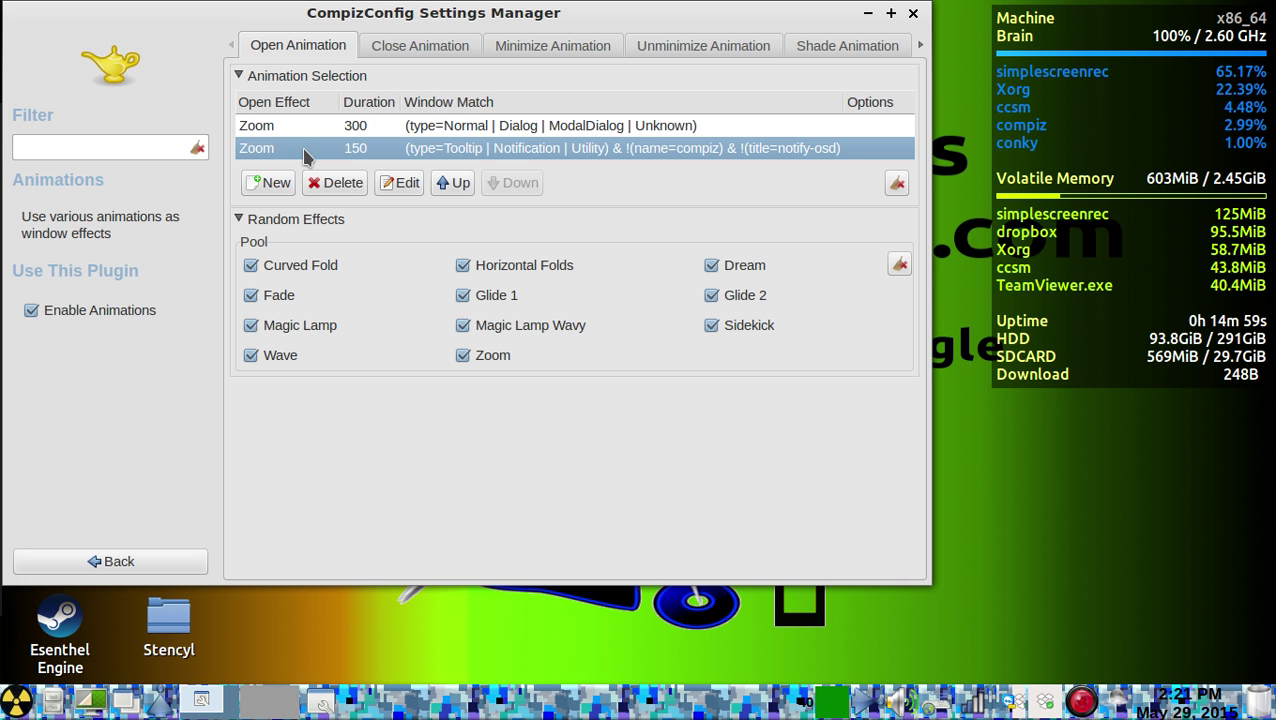
{"action": "left_click", "coordinate": [395, 184]}
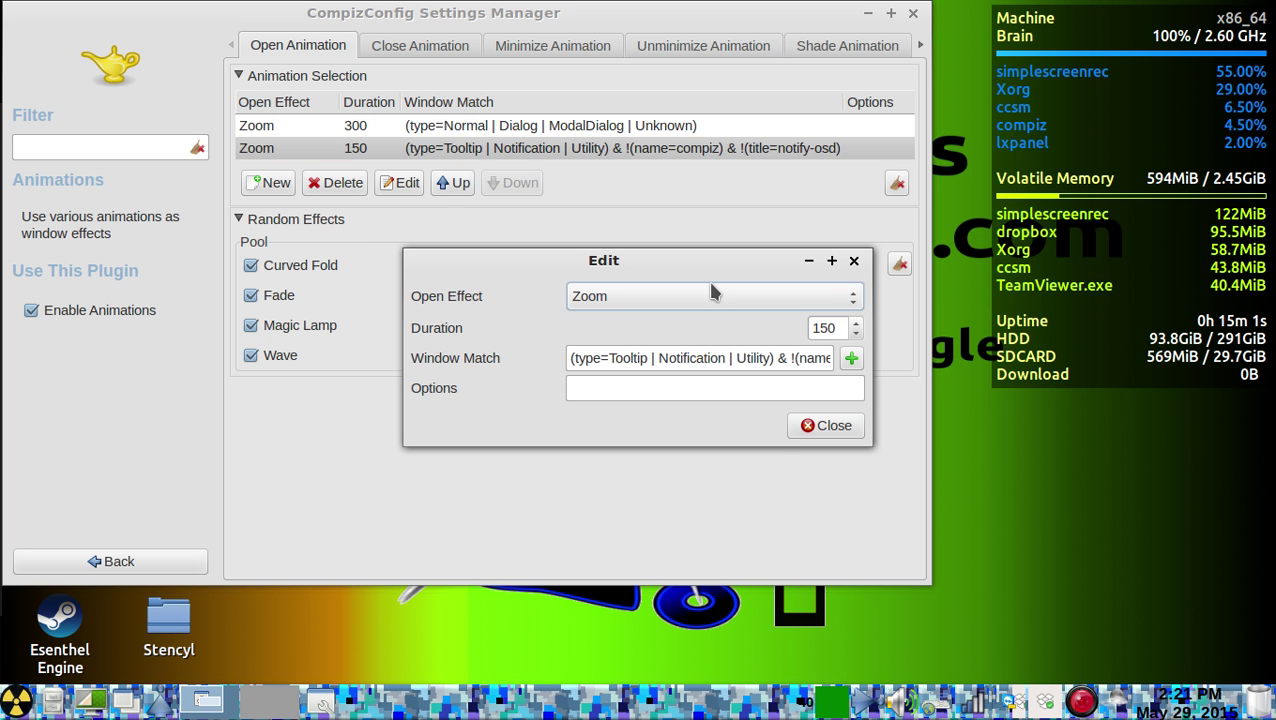
{"action": "left_click", "coordinate": [714, 285]}
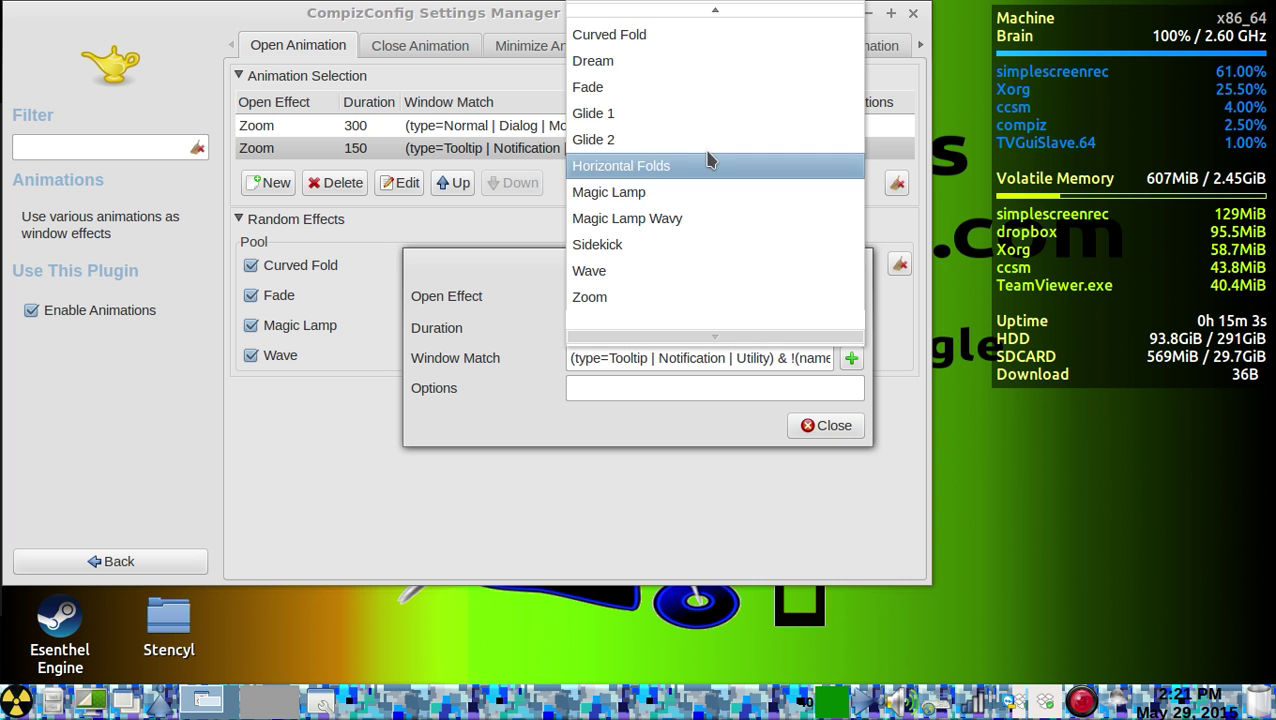
{"action": "left_click", "coordinate": [678, 116]}
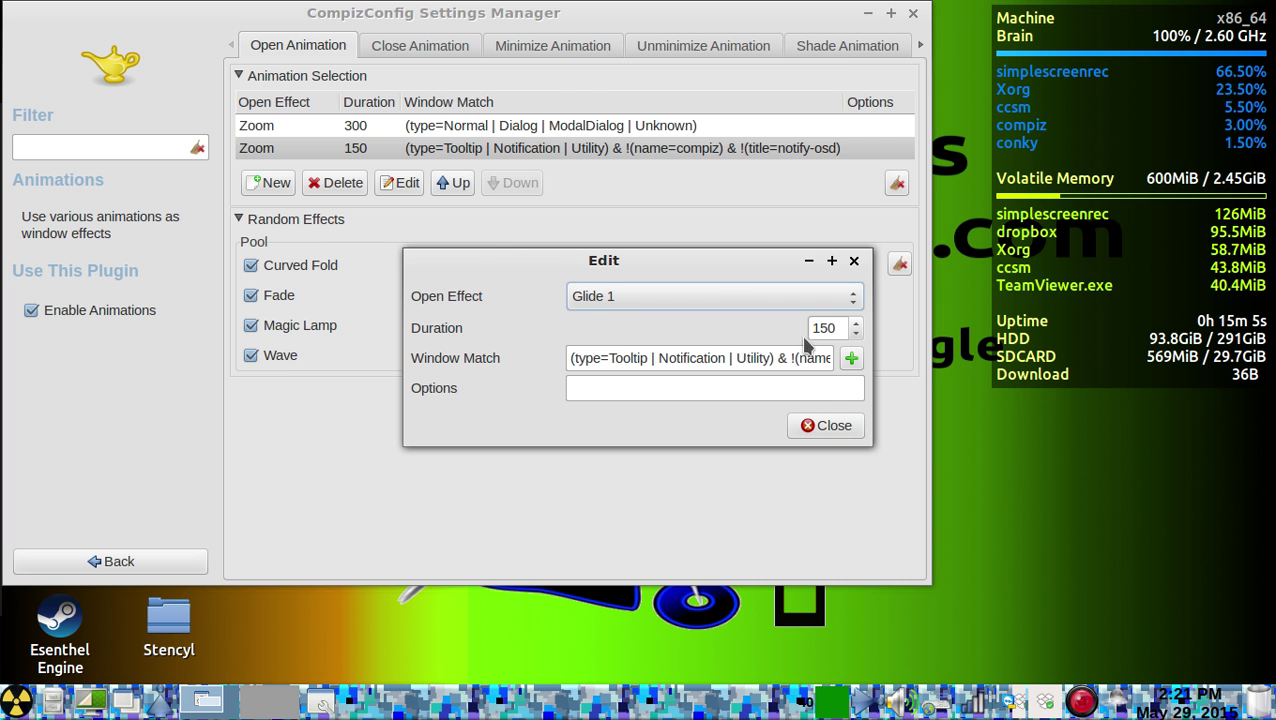
{"action": "left_click", "coordinate": [830, 428]}
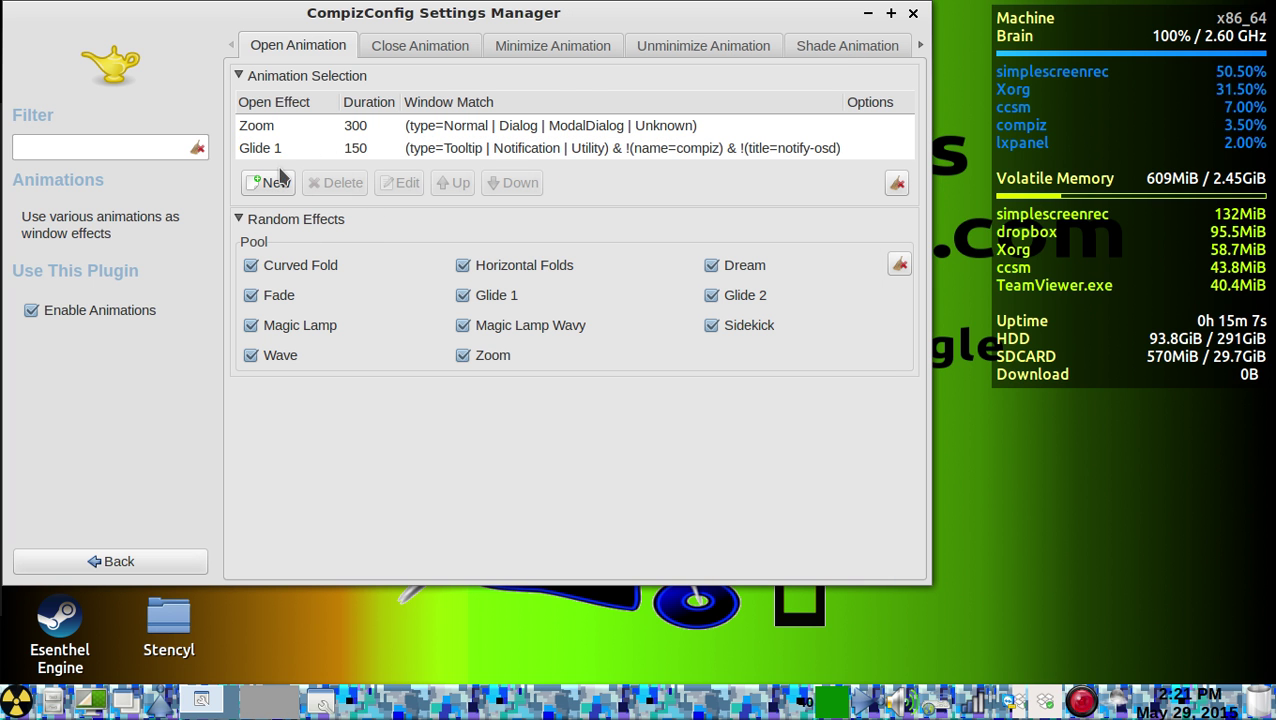
{"action": "right_click", "coordinate": [295, 150]}
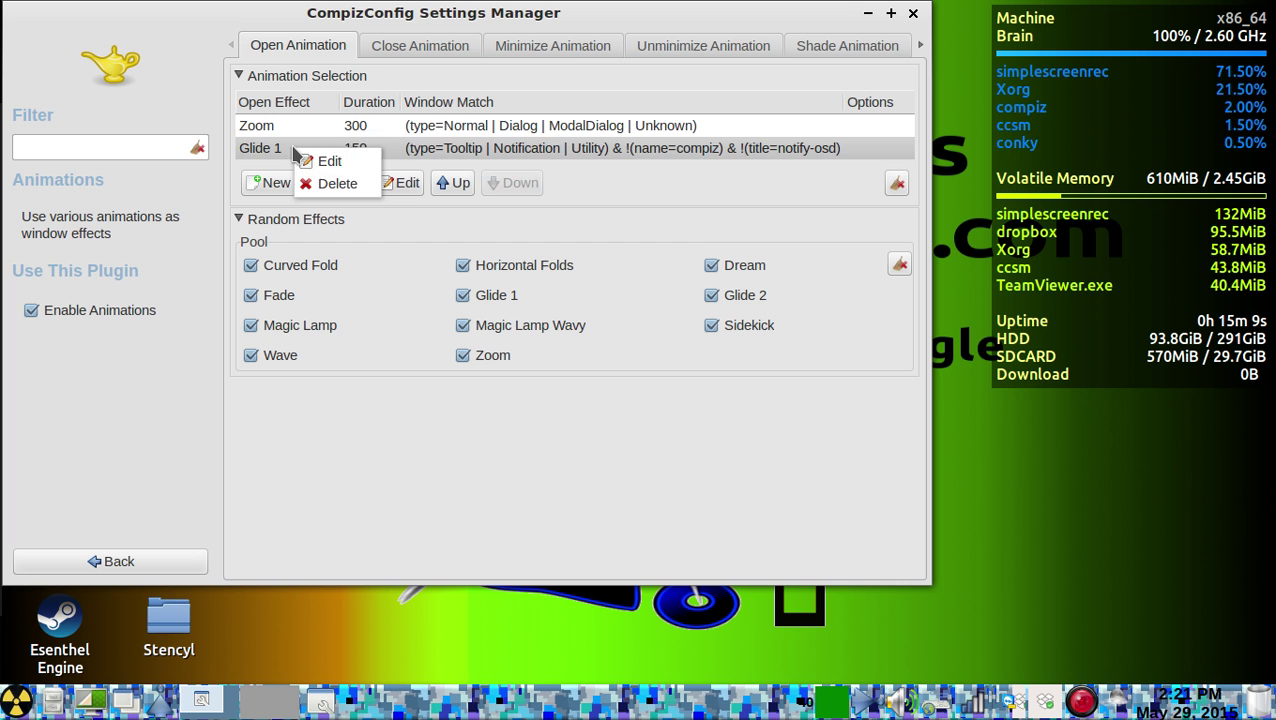
{"action": "left_click", "coordinate": [329, 161]}
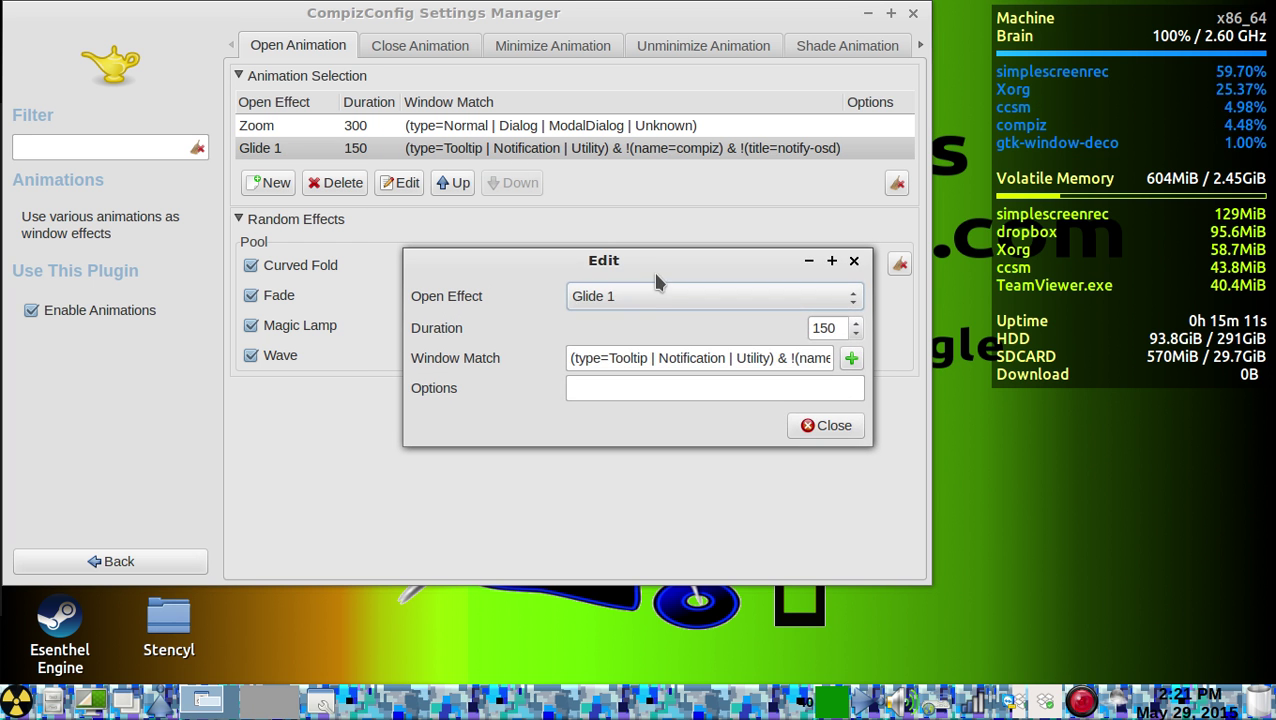
{"action": "left_click", "coordinate": [657, 290]}
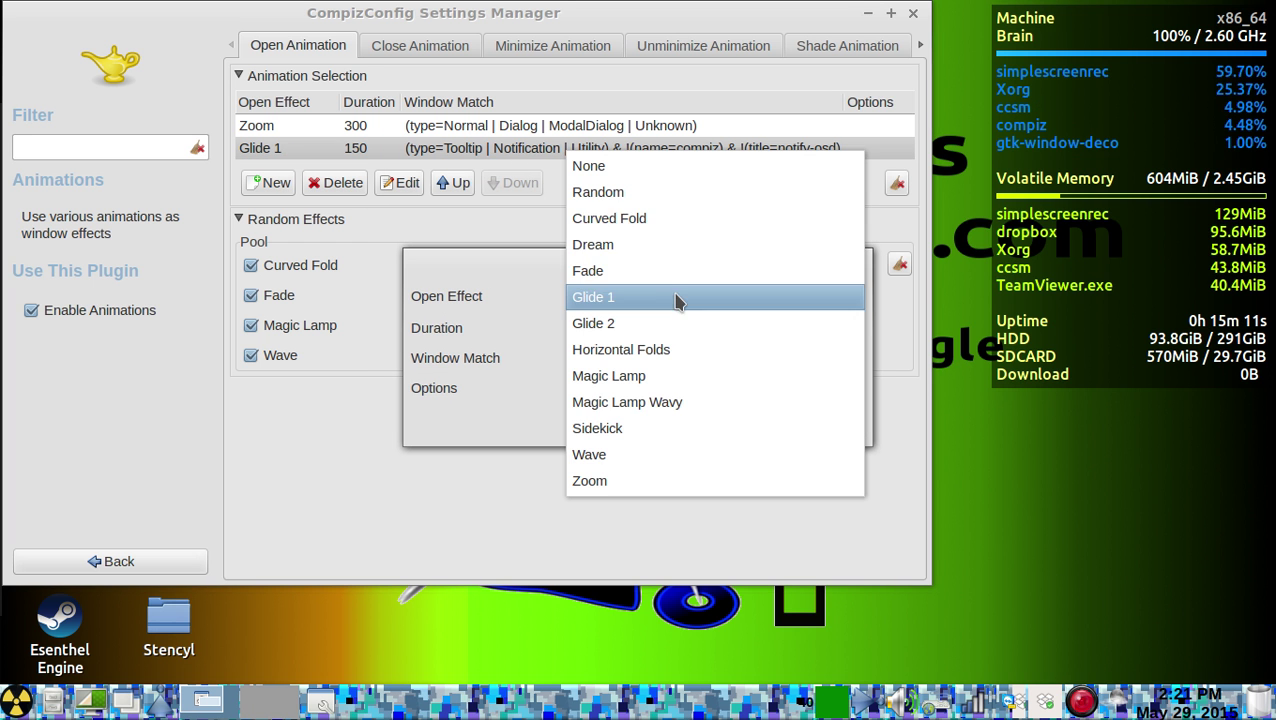
{"action": "left_click", "coordinate": [657, 403]}
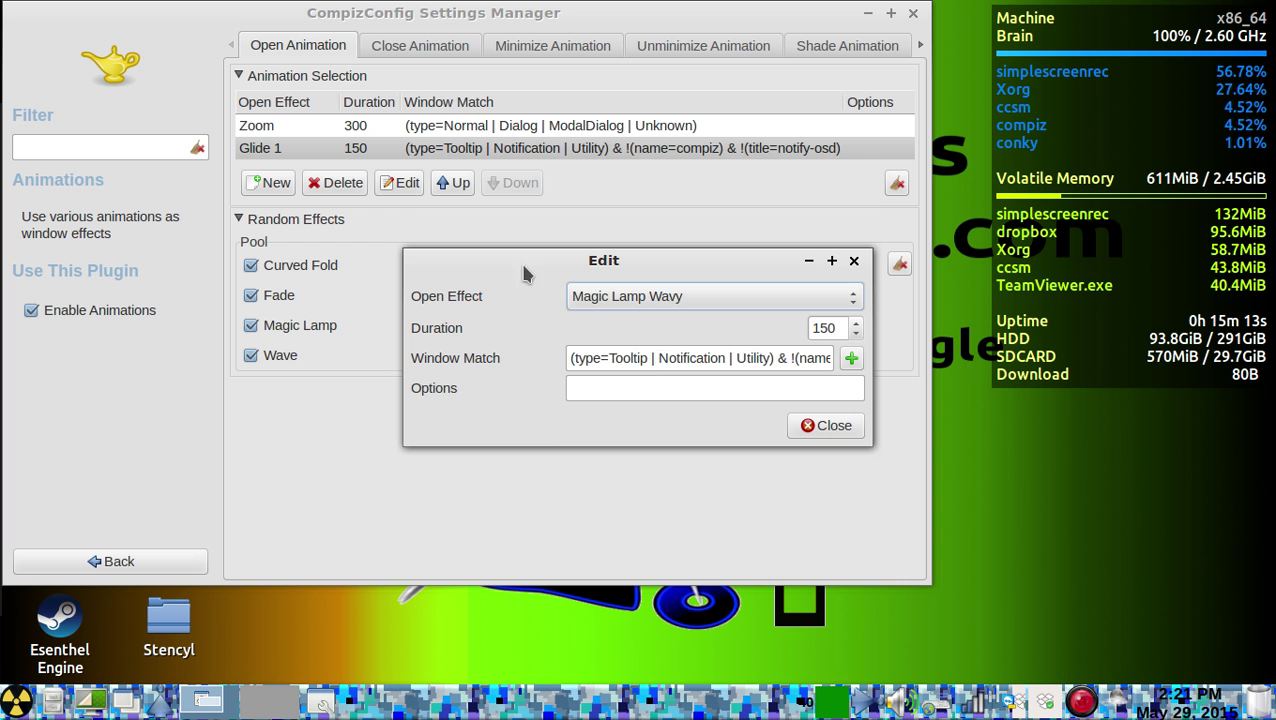
{"action": "left_click", "coordinate": [833, 427]}
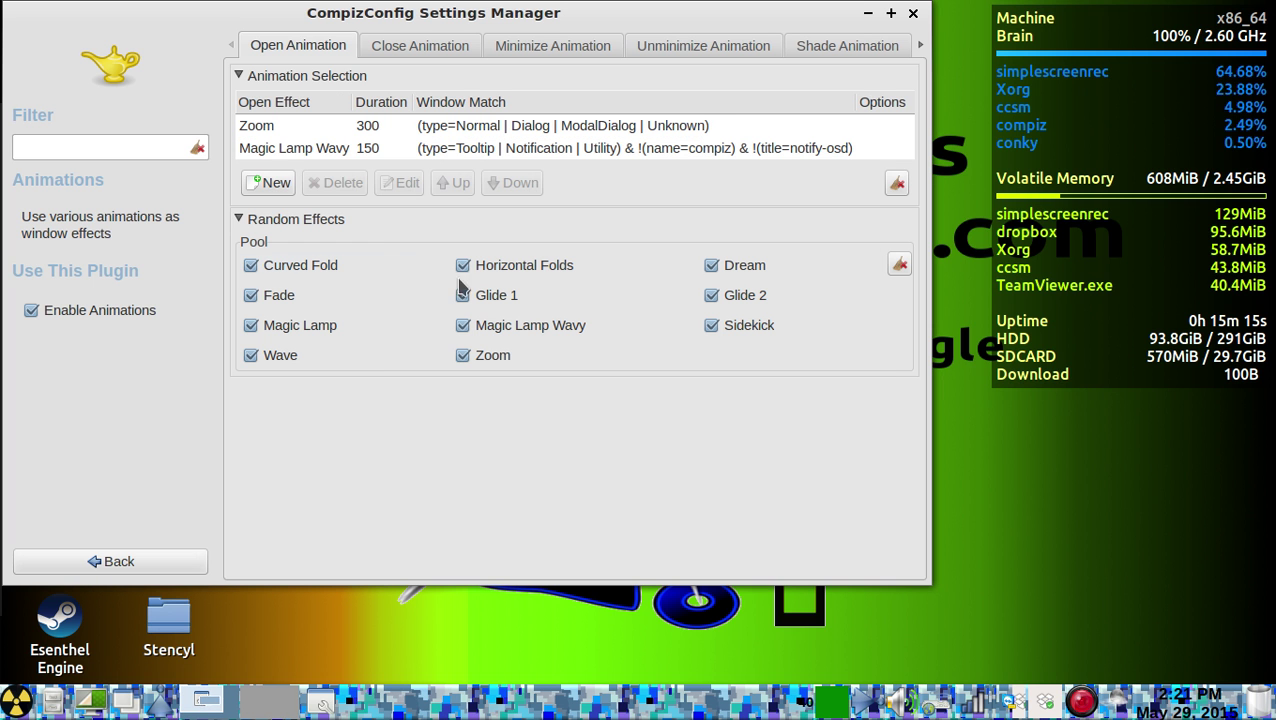
- Switch the Magic Lamp Wavy open rule to Glide 1, then to Dream
{"action": "right_click", "coordinate": [309, 152]}
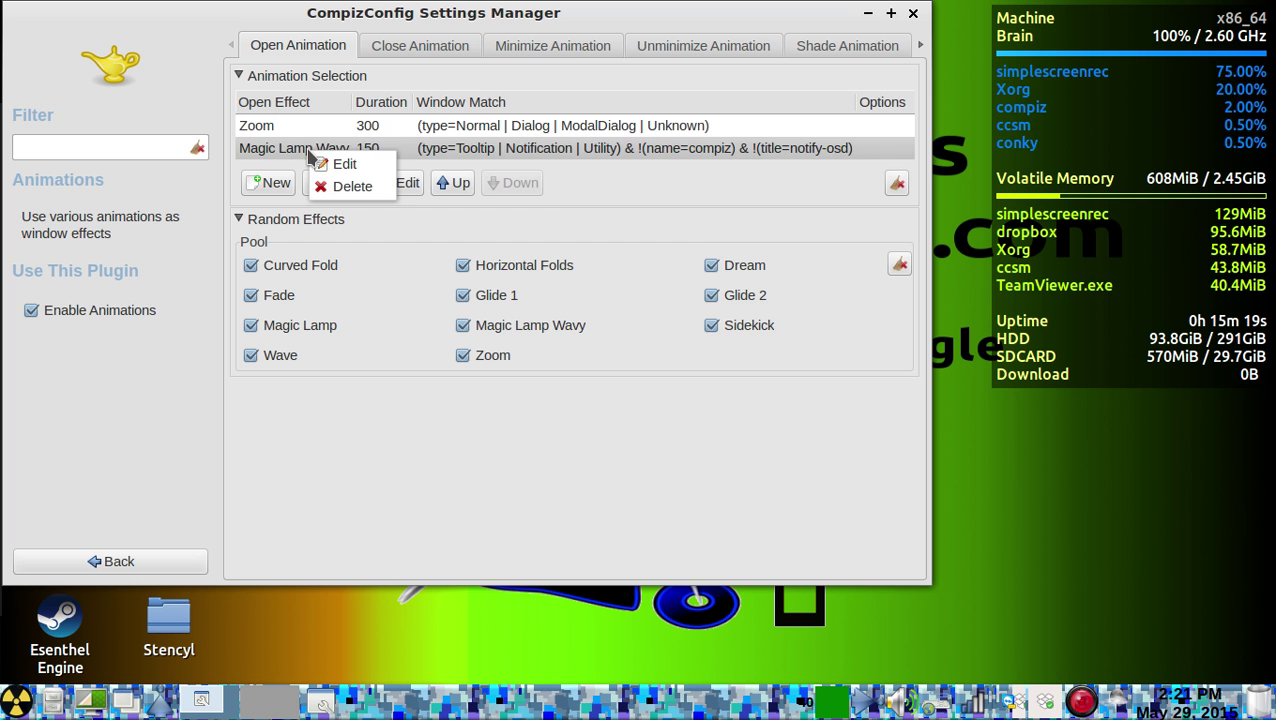
{"action": "left_click", "coordinate": [338, 164]}
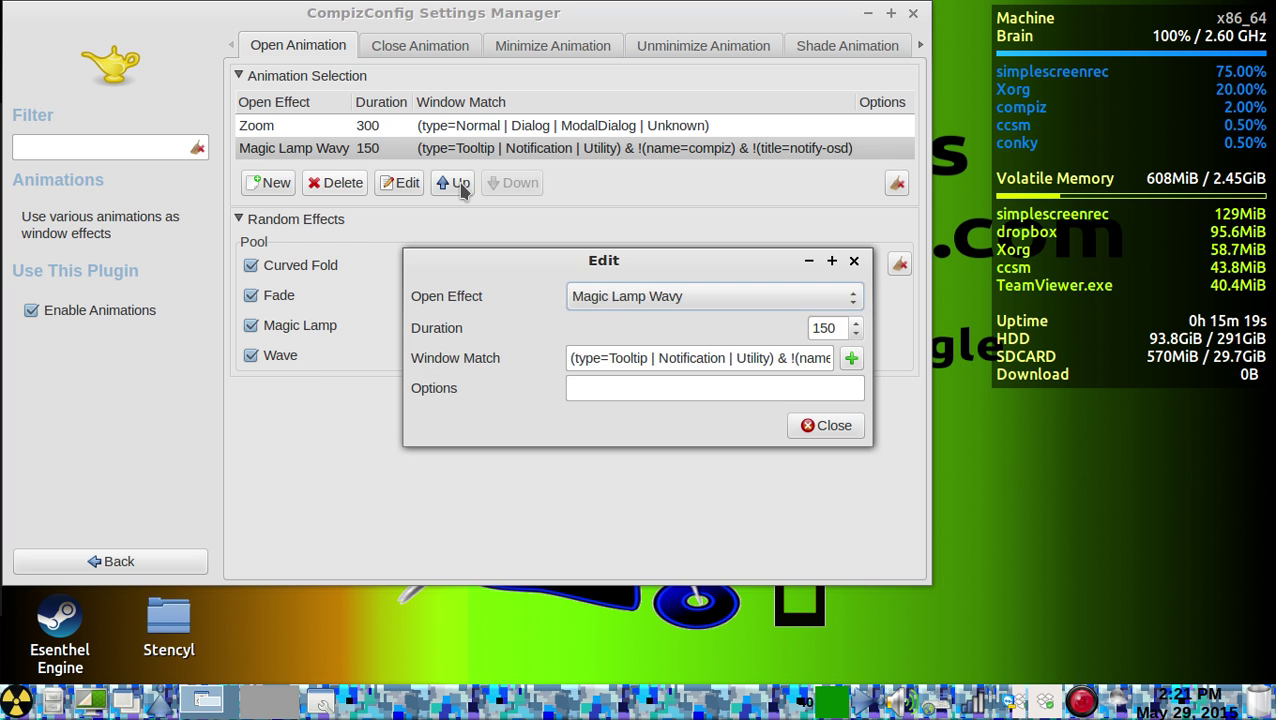
{"action": "left_click", "coordinate": [624, 292]}
{"action": "left_click", "coordinate": [616, 194]}
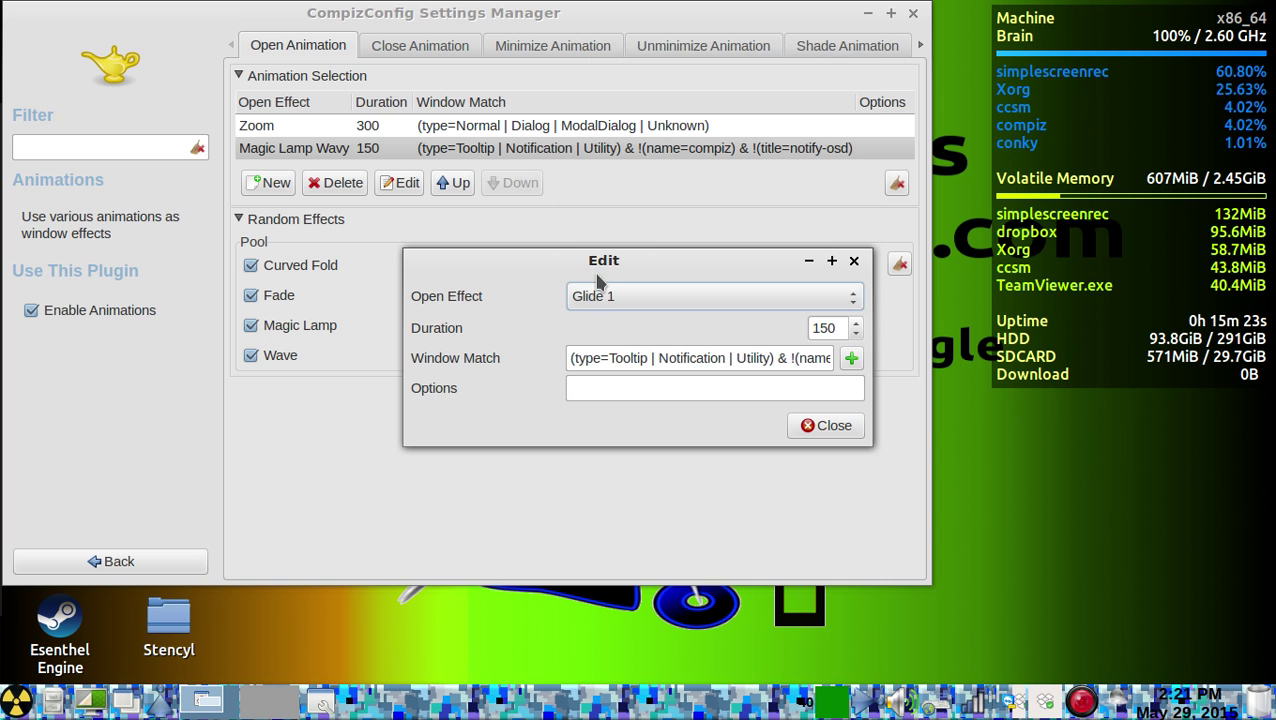
{"action": "left_click", "coordinate": [583, 296]}
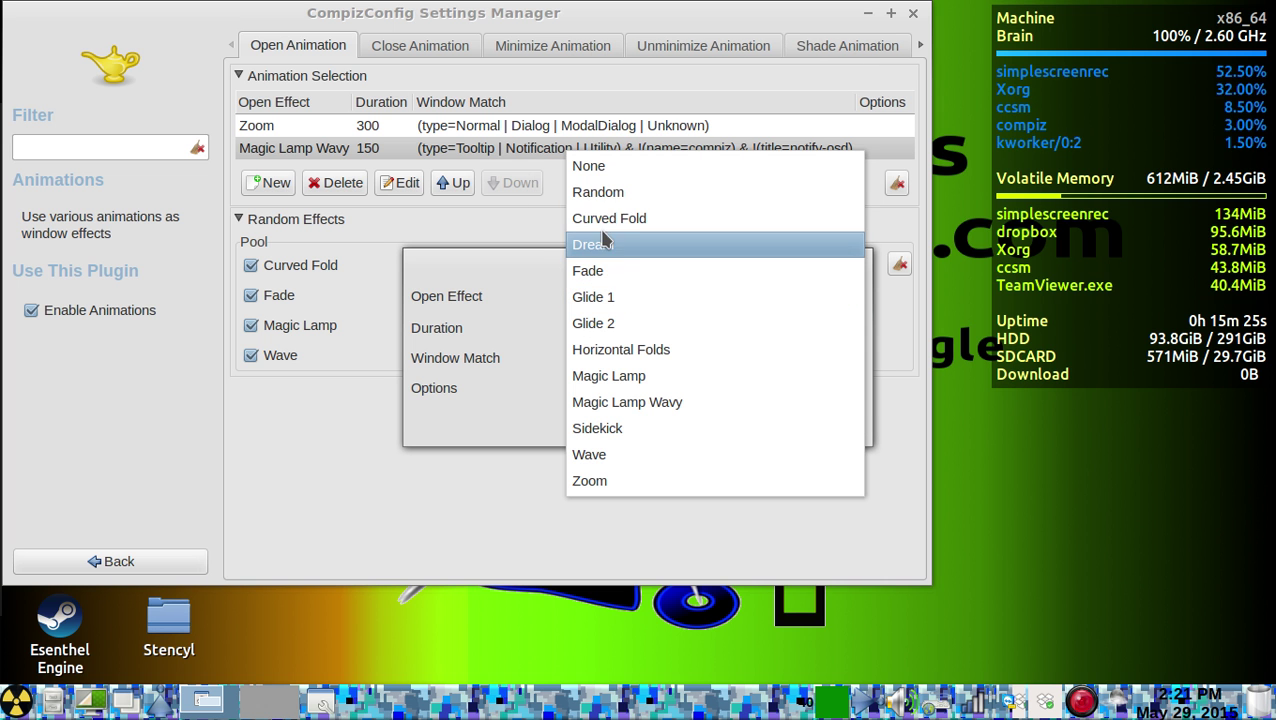
{"action": "left_click", "coordinate": [634, 244]}
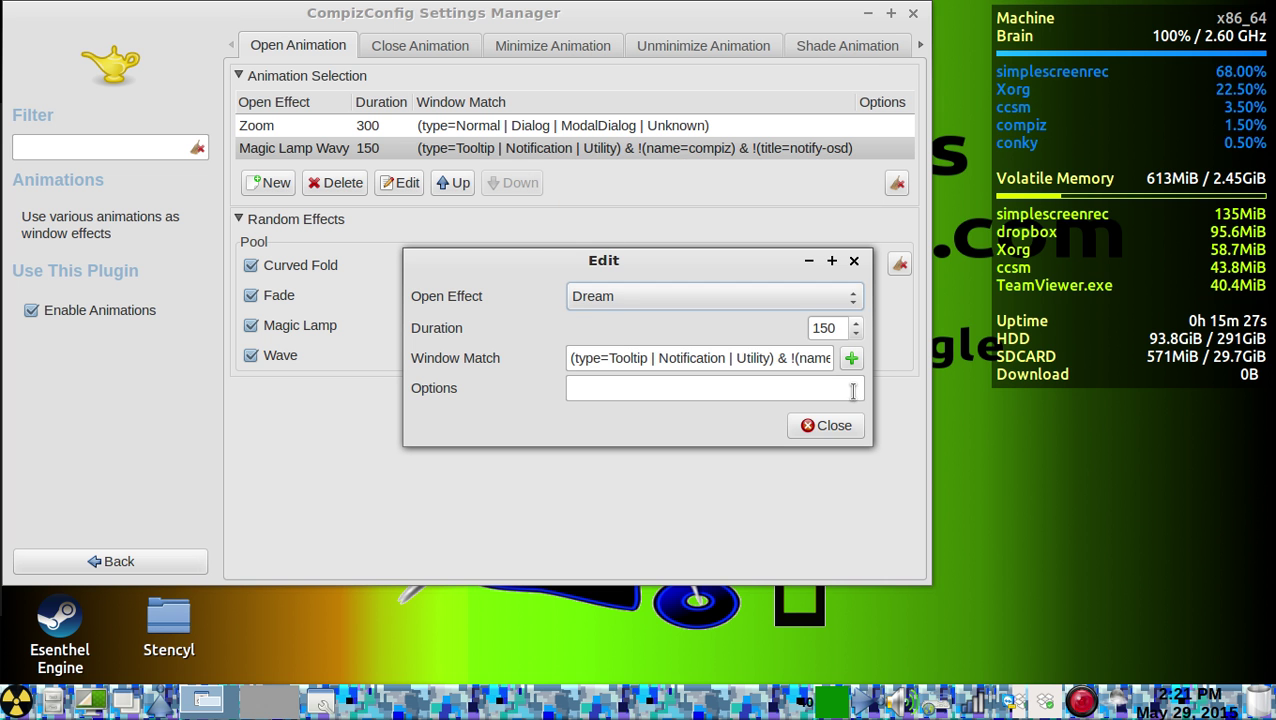
{"action": "left_click", "coordinate": [832, 425]}
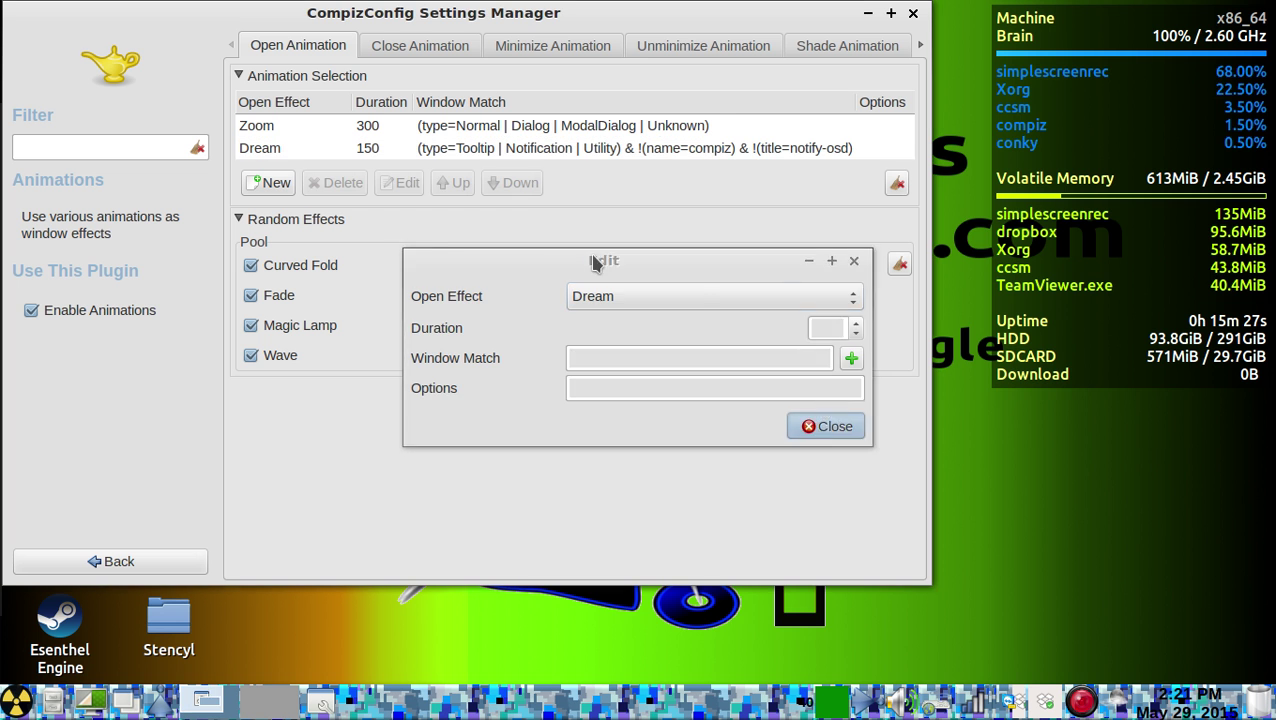
- Set the tooltip and notification open rule to Fade at 150
{"action": "right_click", "coordinate": [375, 148]}
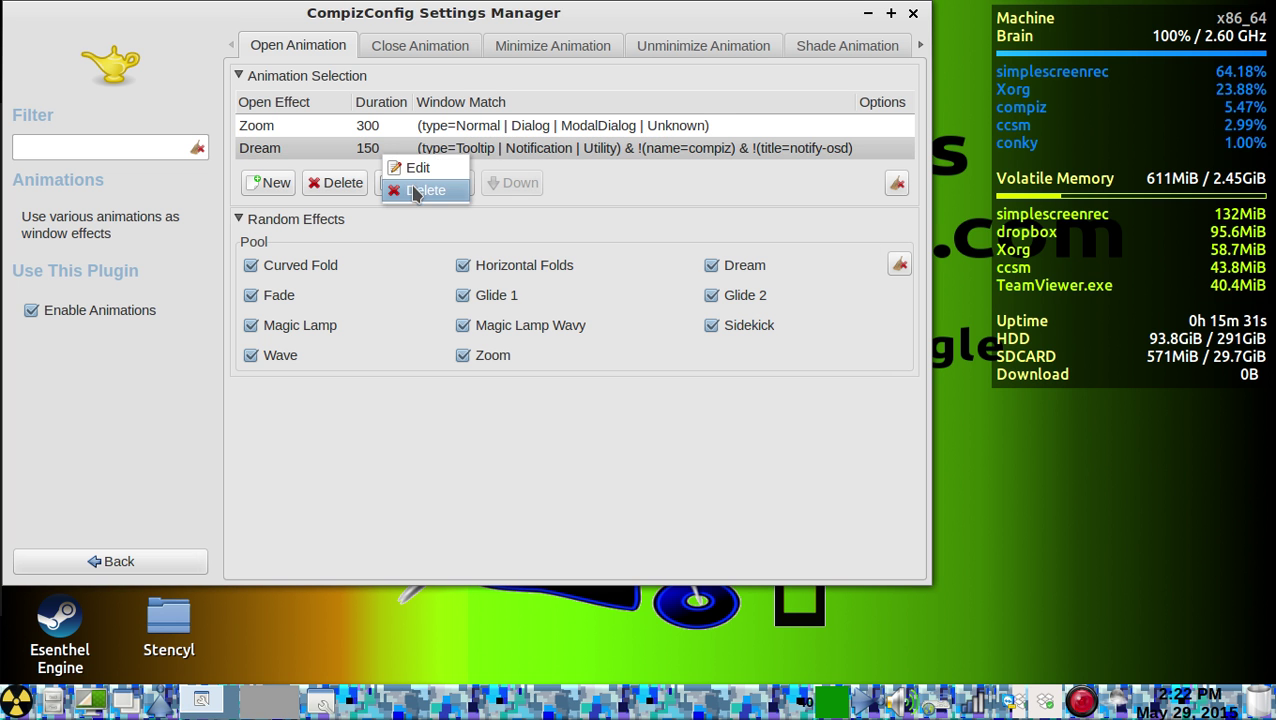
{"action": "left_click", "coordinate": [418, 169]}
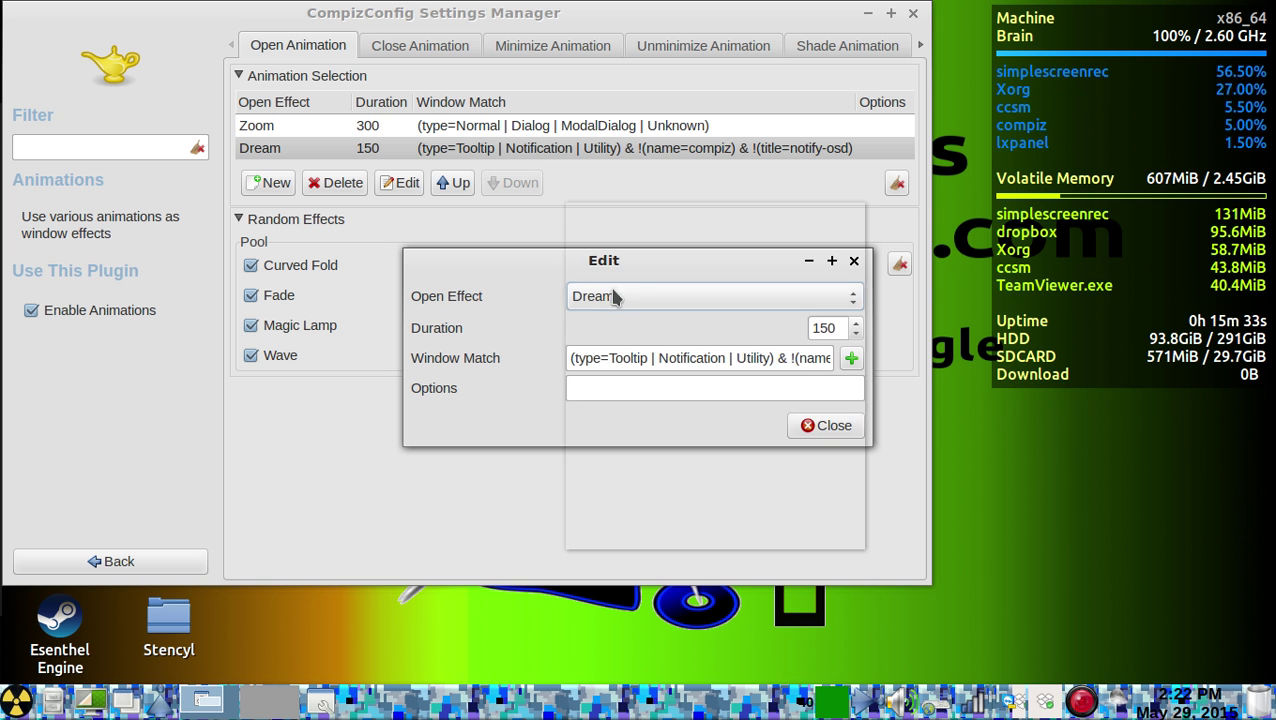
{"action": "left_click", "coordinate": [612, 295]}
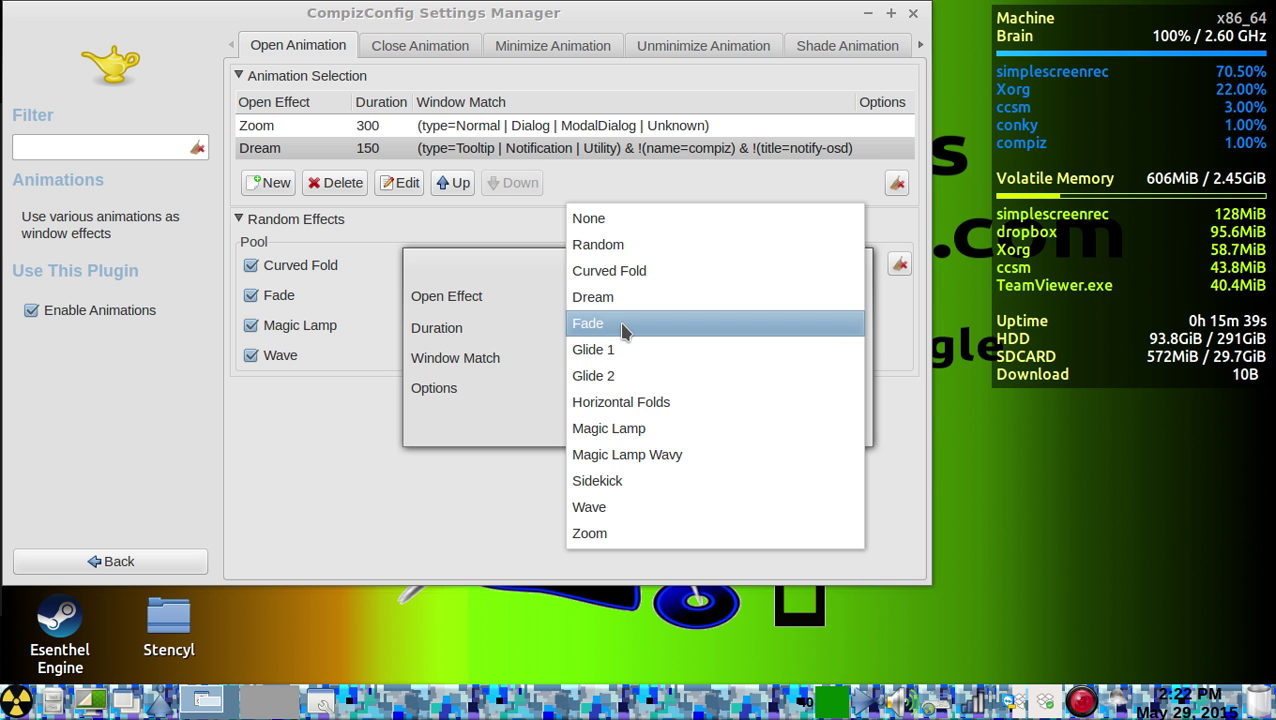
{"action": "left_click", "coordinate": [622, 325]}
{"action": "left_click", "coordinate": [824, 425]}
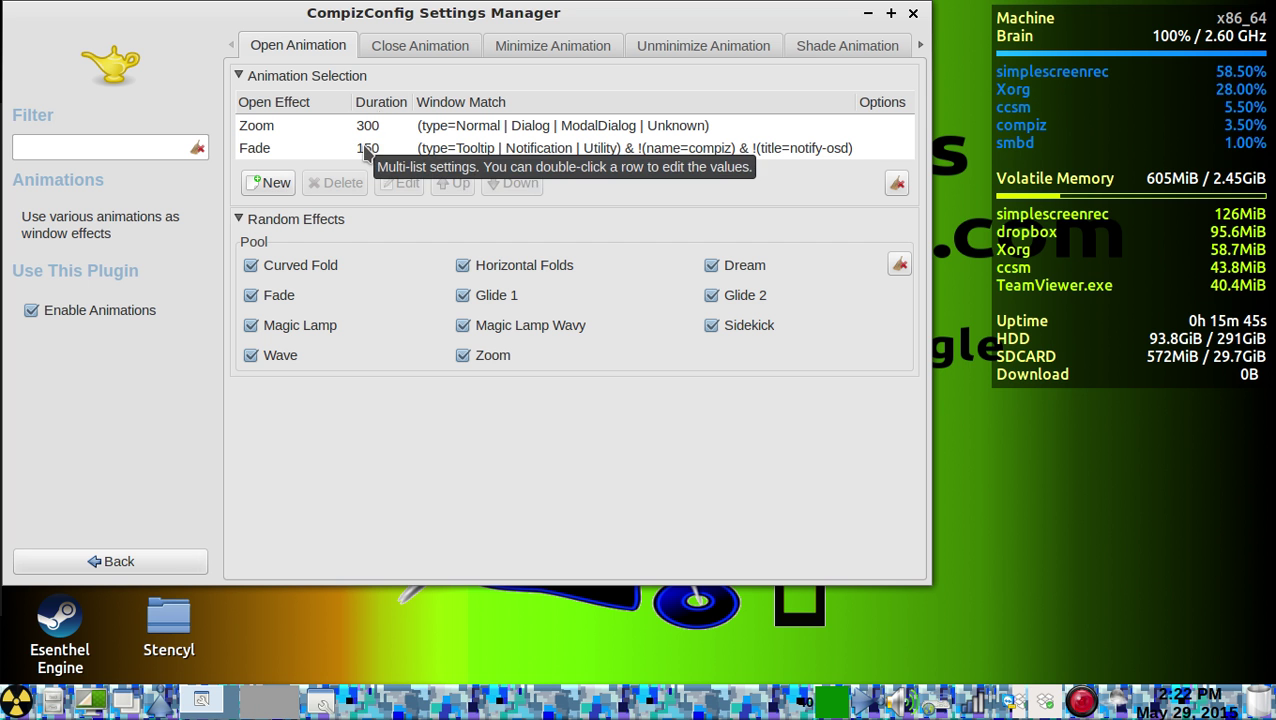
{"action": "left_click", "coordinate": [411, 45]}
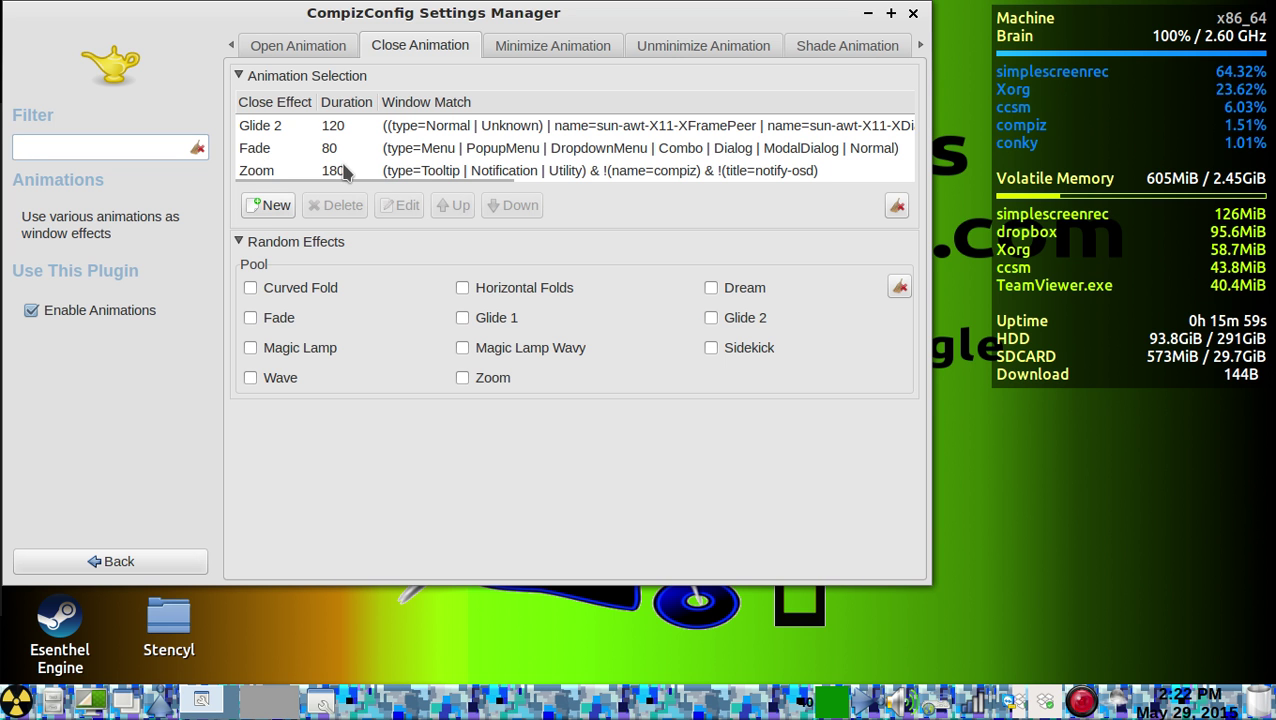
- Change the Fade 80 close rule for menus and dialogs to Horizontal Folds
{"action": "left_click", "coordinate": [267, 145]}
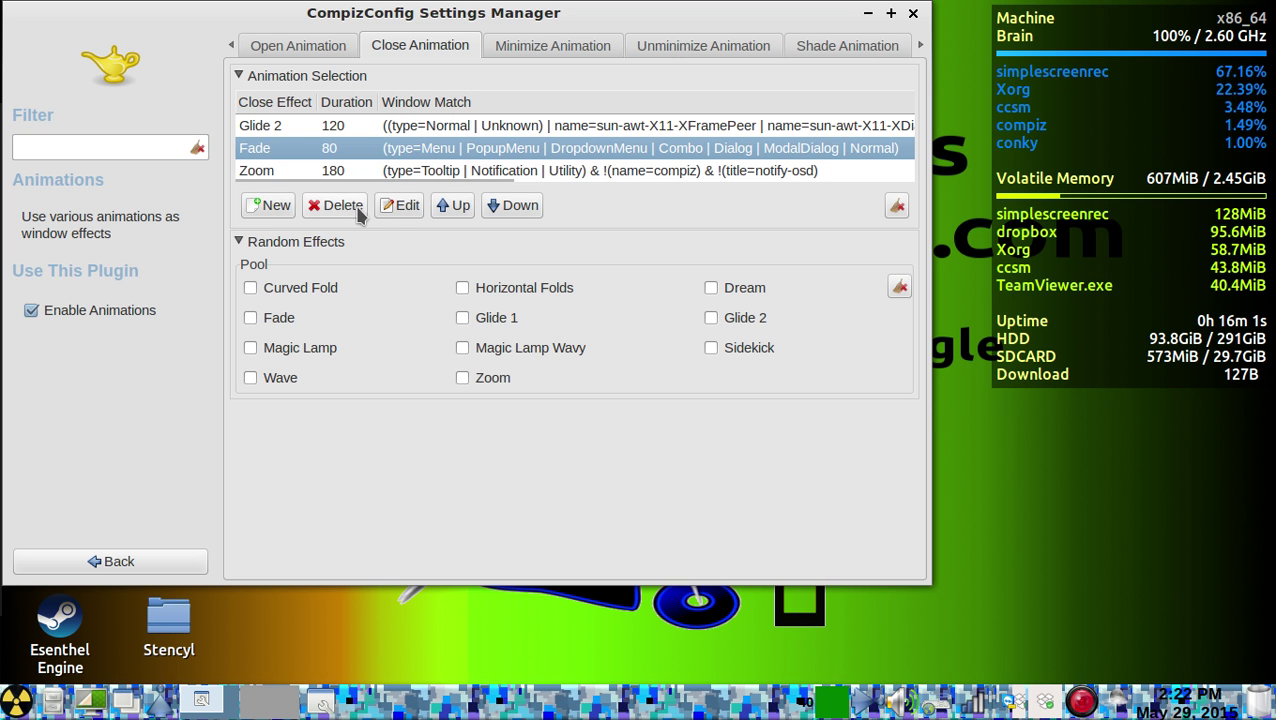
{"action": "left_click", "coordinate": [401, 205]}
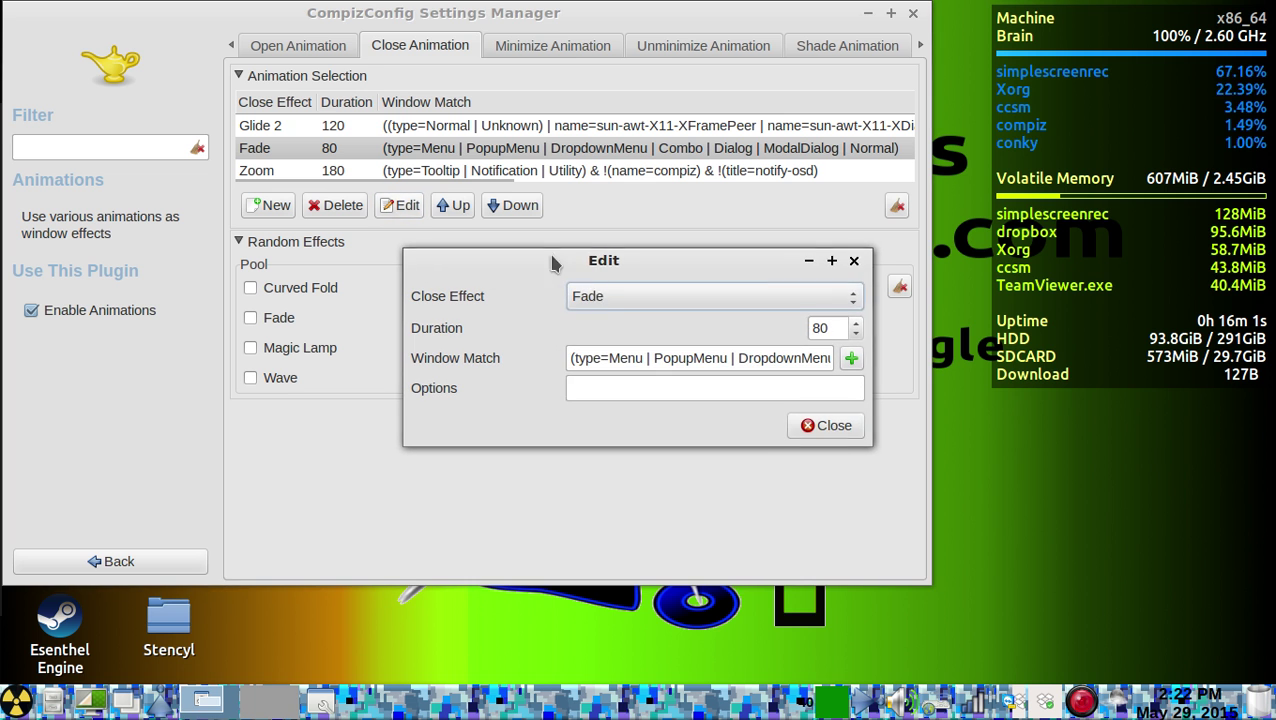
{"action": "left_click", "coordinate": [612, 292]}
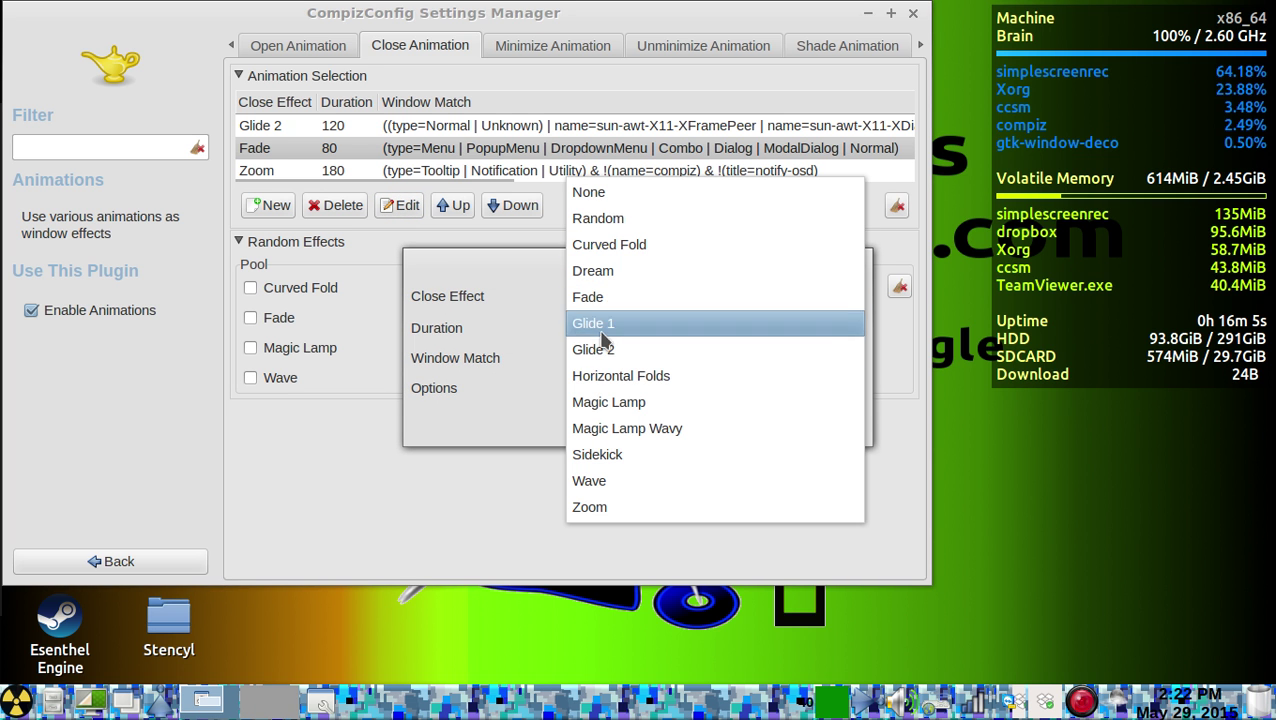
{"action": "left_click", "coordinate": [640, 380]}
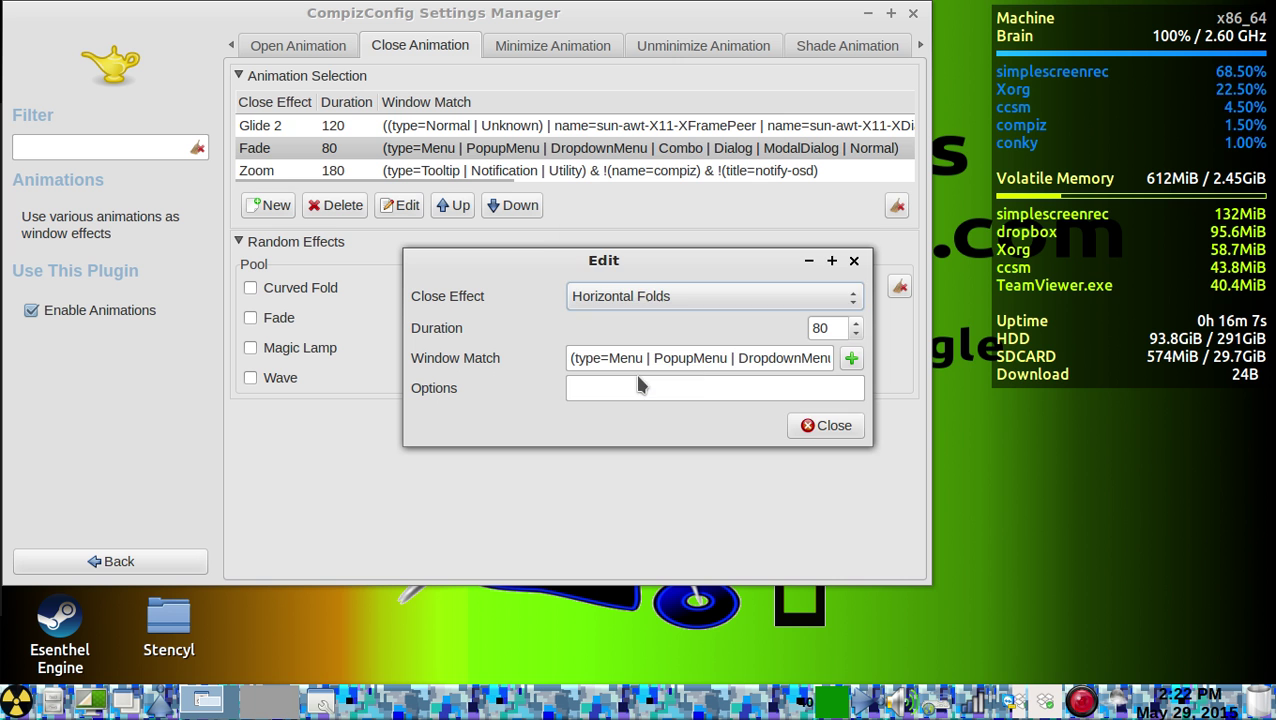
{"action": "left_click", "coordinate": [828, 426]}
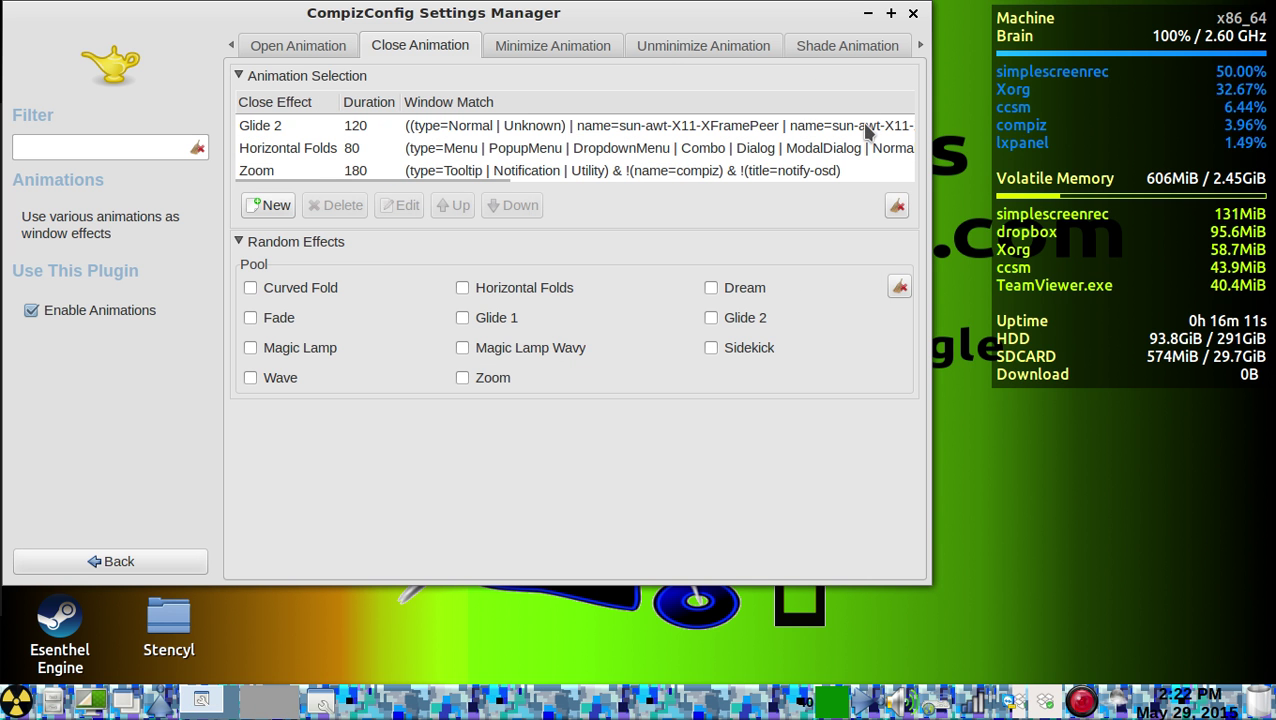
- Relaunch the settings manager from Preferences, dismiss the caution warning, and scroll to Effects
{"action": "key", "text": "alt+F4"}
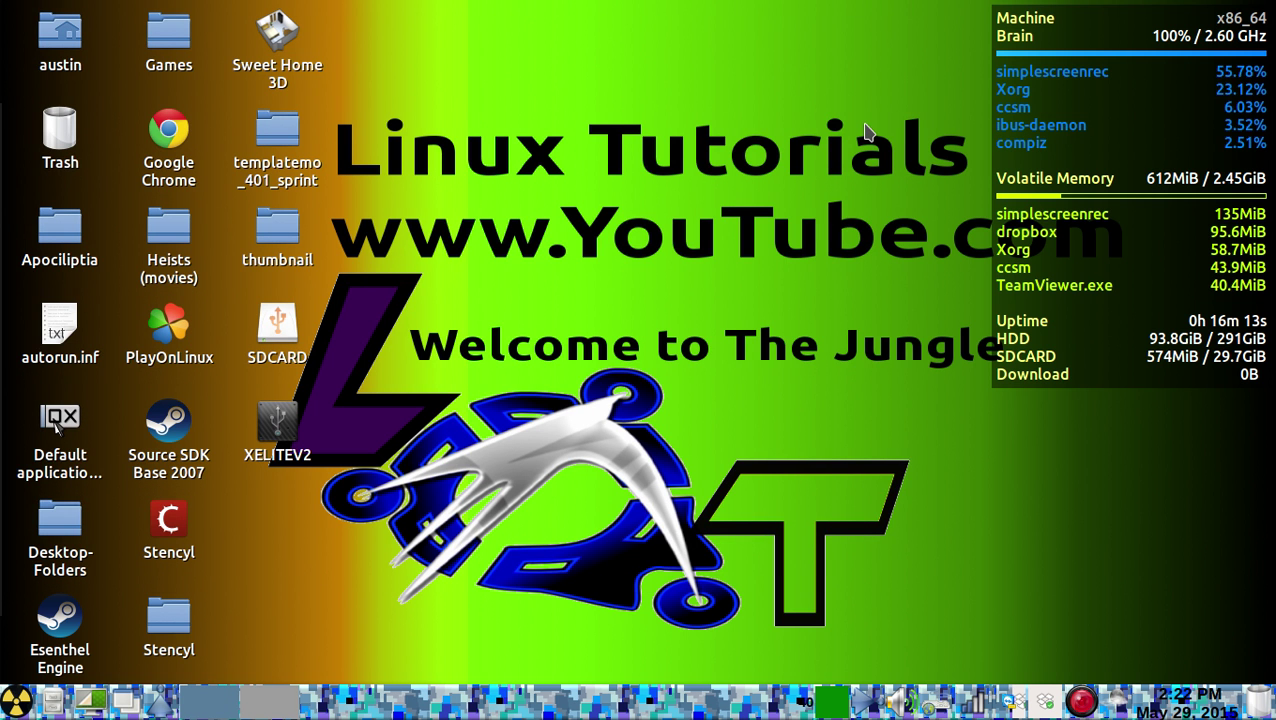
{"action": "left_click", "coordinate": [16, 700]}
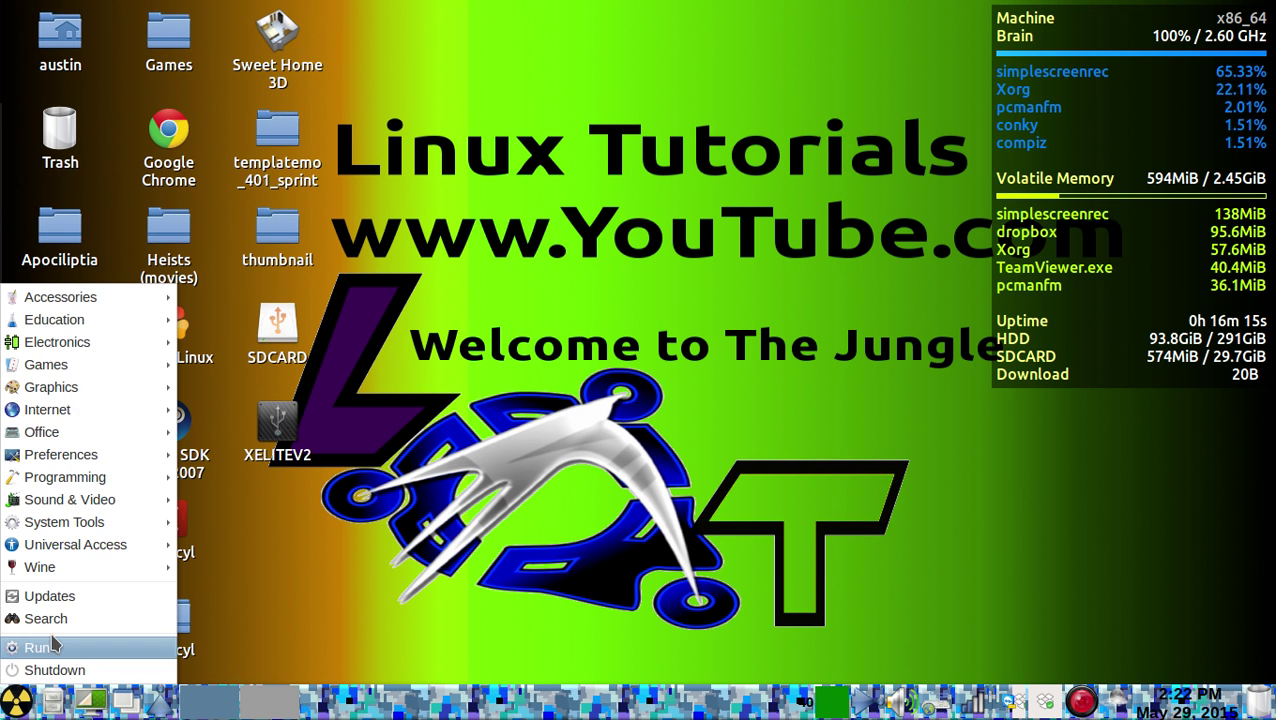
{"action": "mouse_move", "coordinate": [88, 413]}
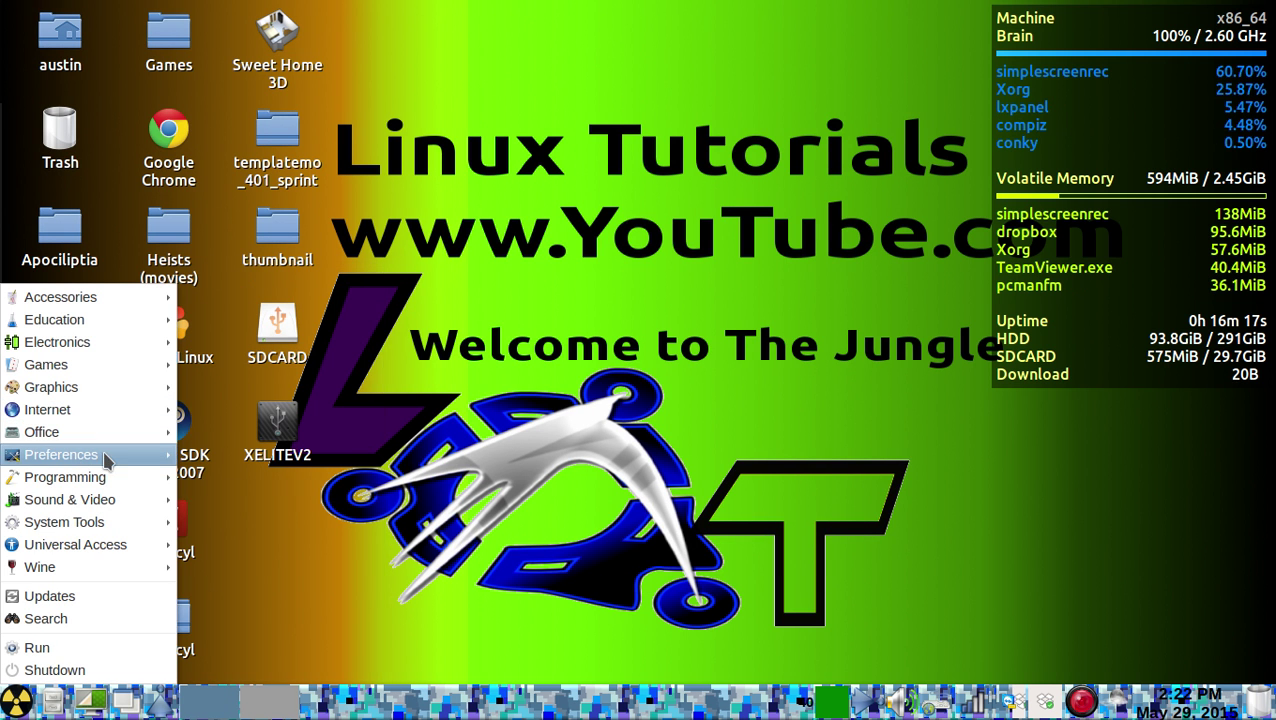
{"action": "mouse_move", "coordinate": [126, 456]}
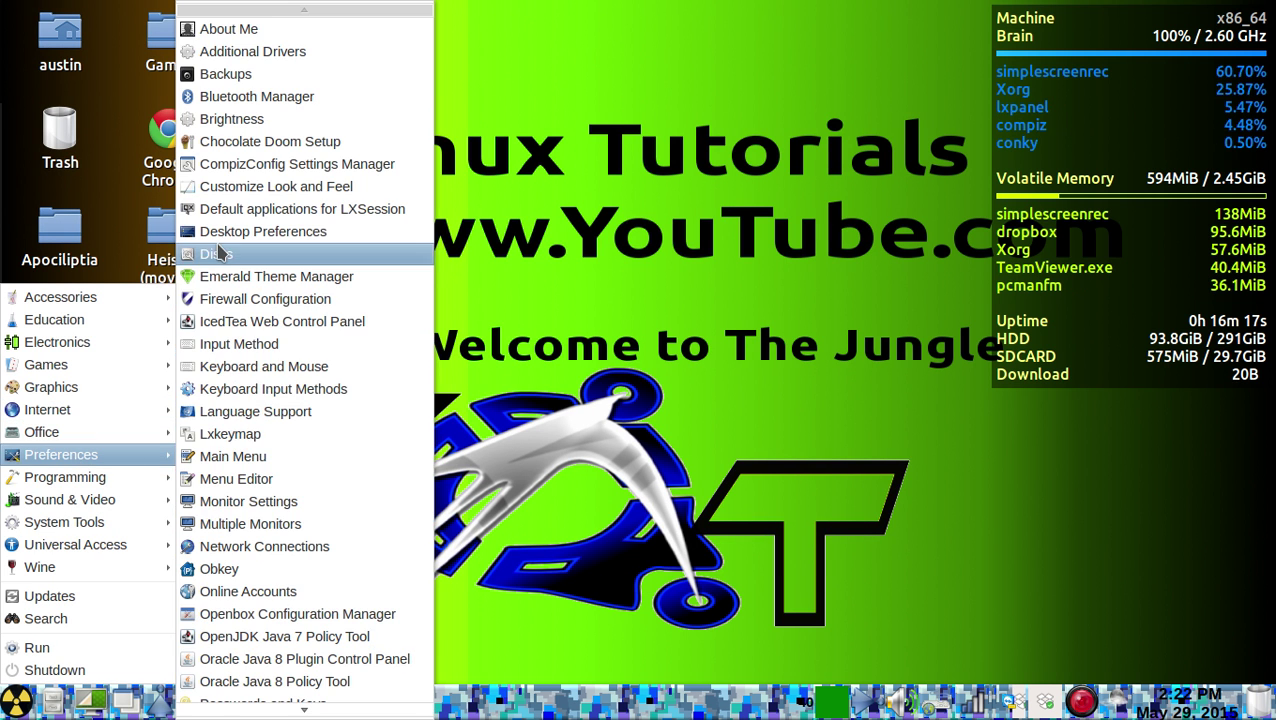
{"action": "left_click", "coordinate": [225, 166]}
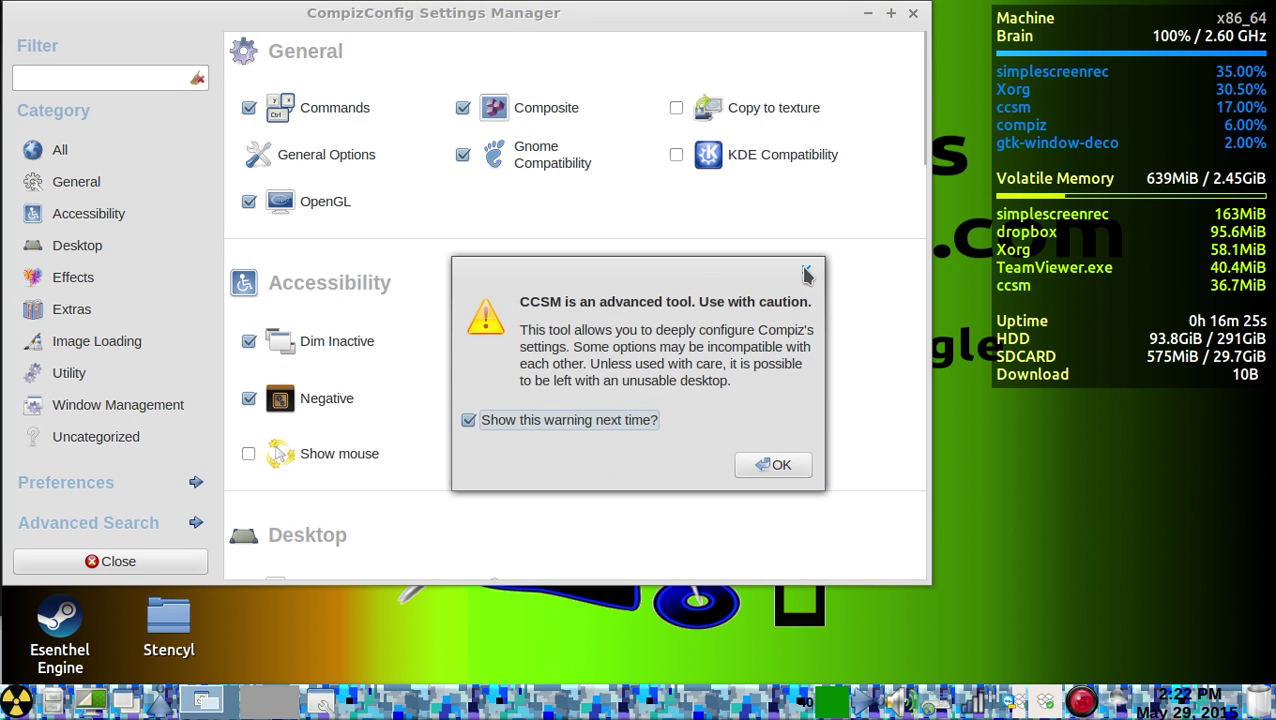
{"action": "left_click", "coordinate": [807, 273]}
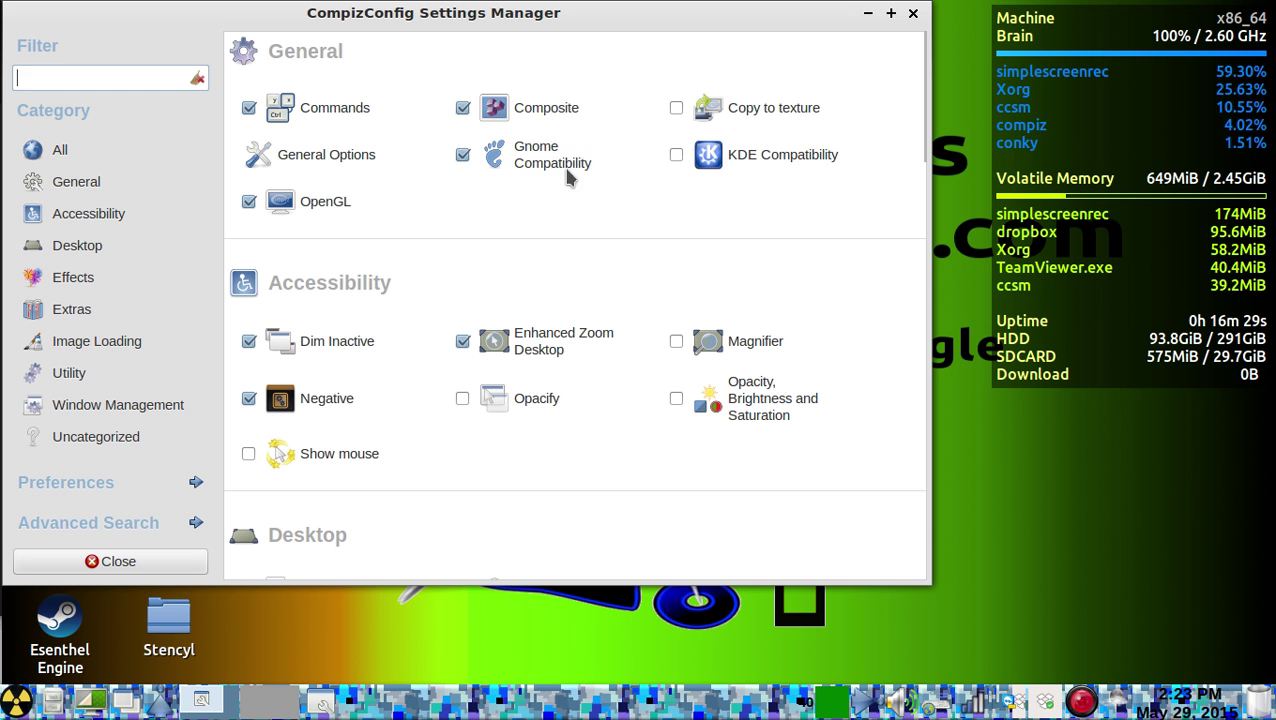
{"action": "scroll", "coordinate": [431, 378], "scroll_direction": "down", "scroll_amount": 8}
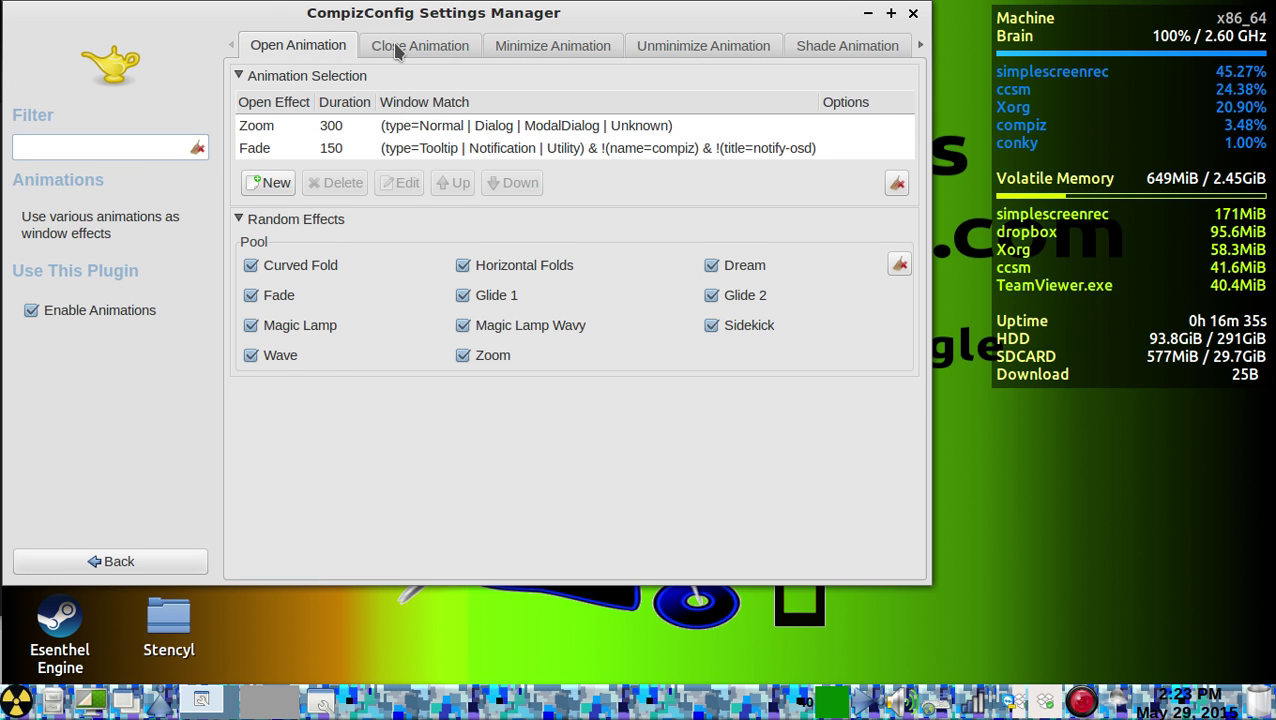
- Revert the Horizontal Folds close rule to Fade at 80, then preview it on a terminal
{"action": "left_click", "coordinate": [410, 45]}
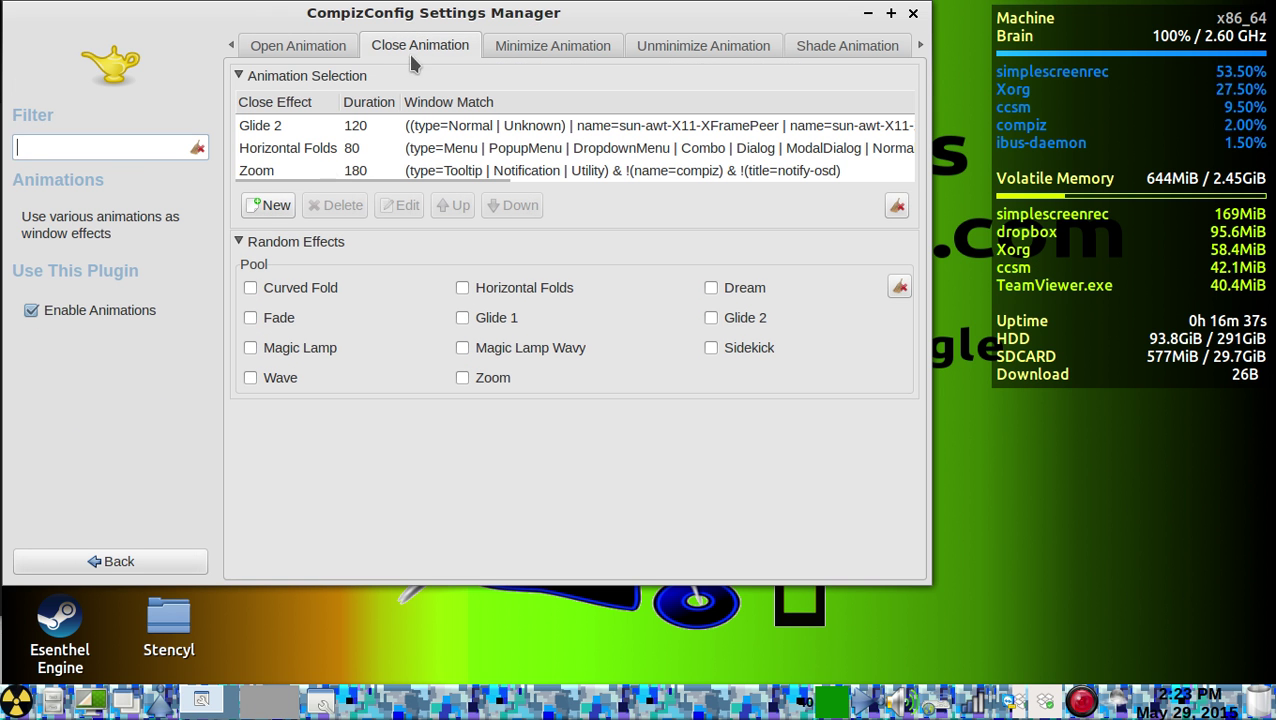
{"action": "left_click", "coordinate": [296, 152]}
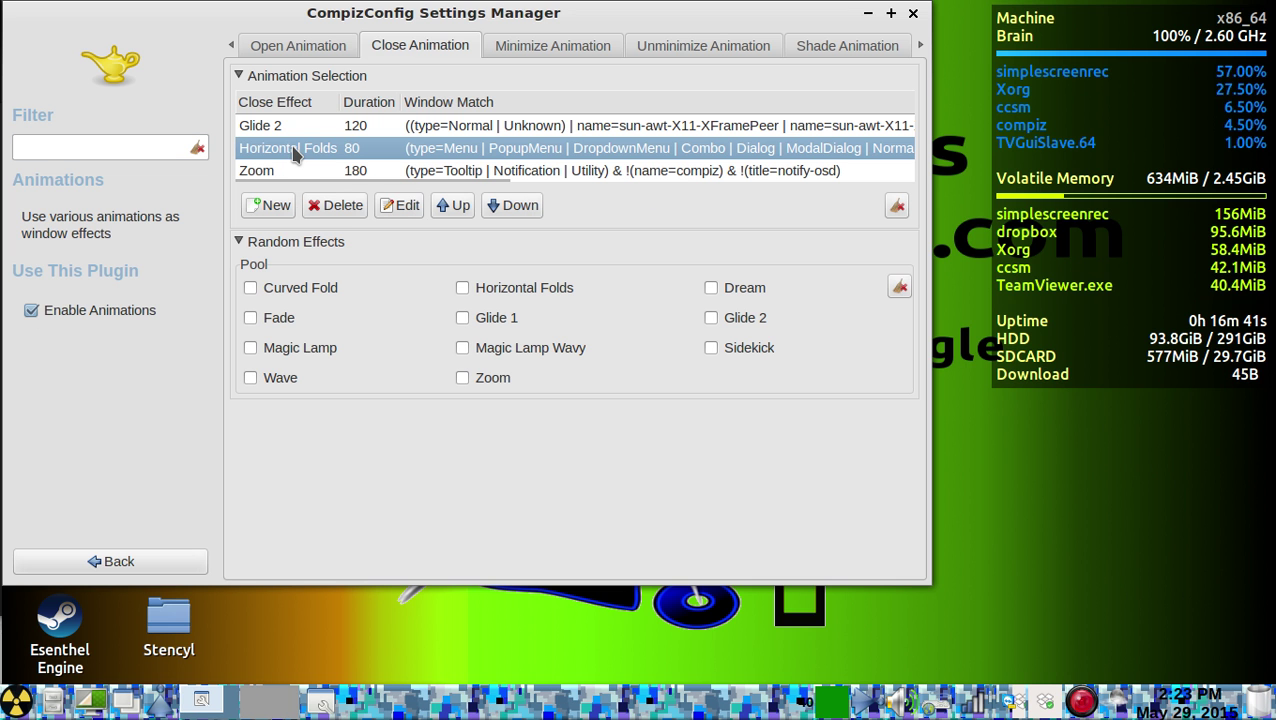
{"action": "left_click", "coordinate": [399, 206]}
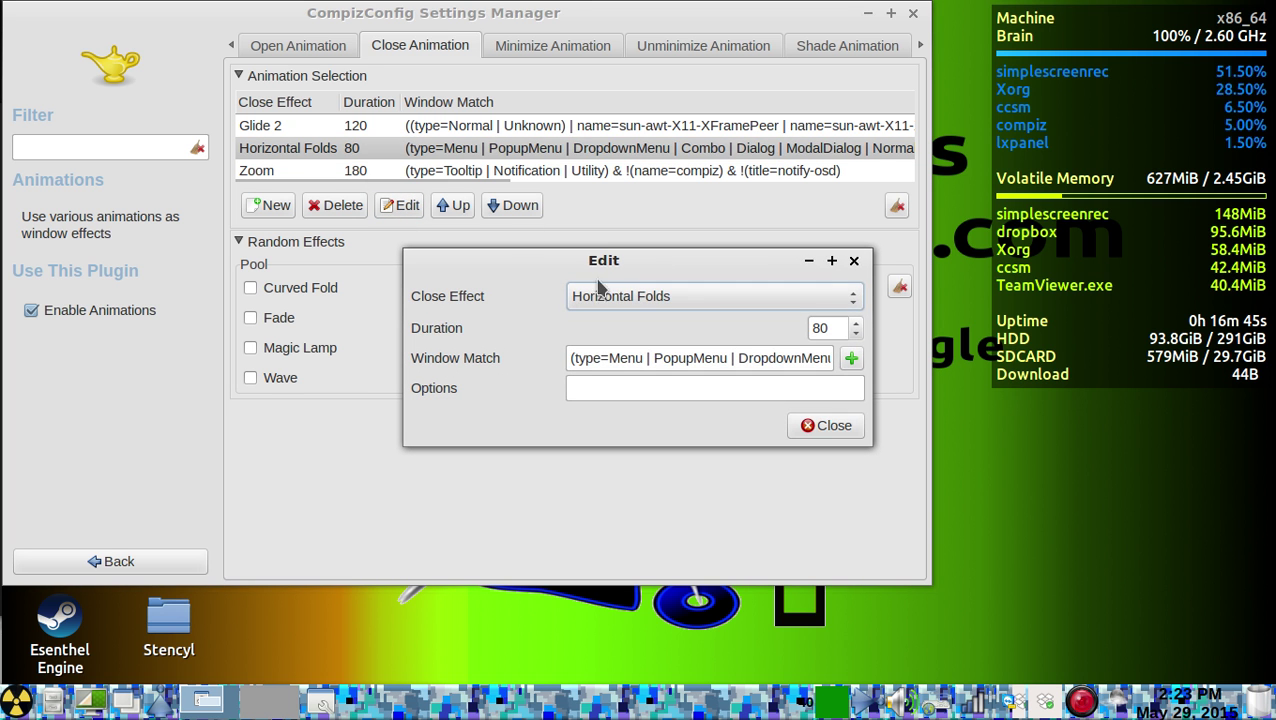
{"action": "left_click", "coordinate": [614, 298]}
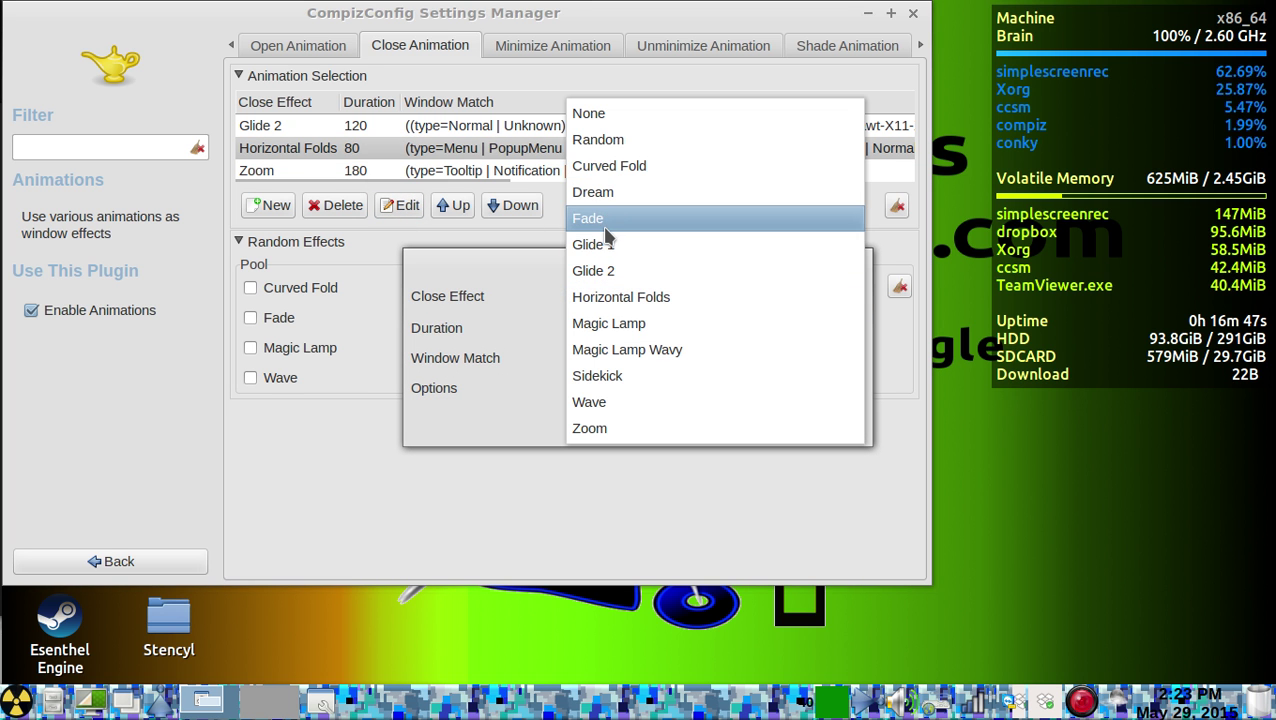
{"action": "left_click", "coordinate": [603, 226]}
{"action": "left_click", "coordinate": [822, 428]}
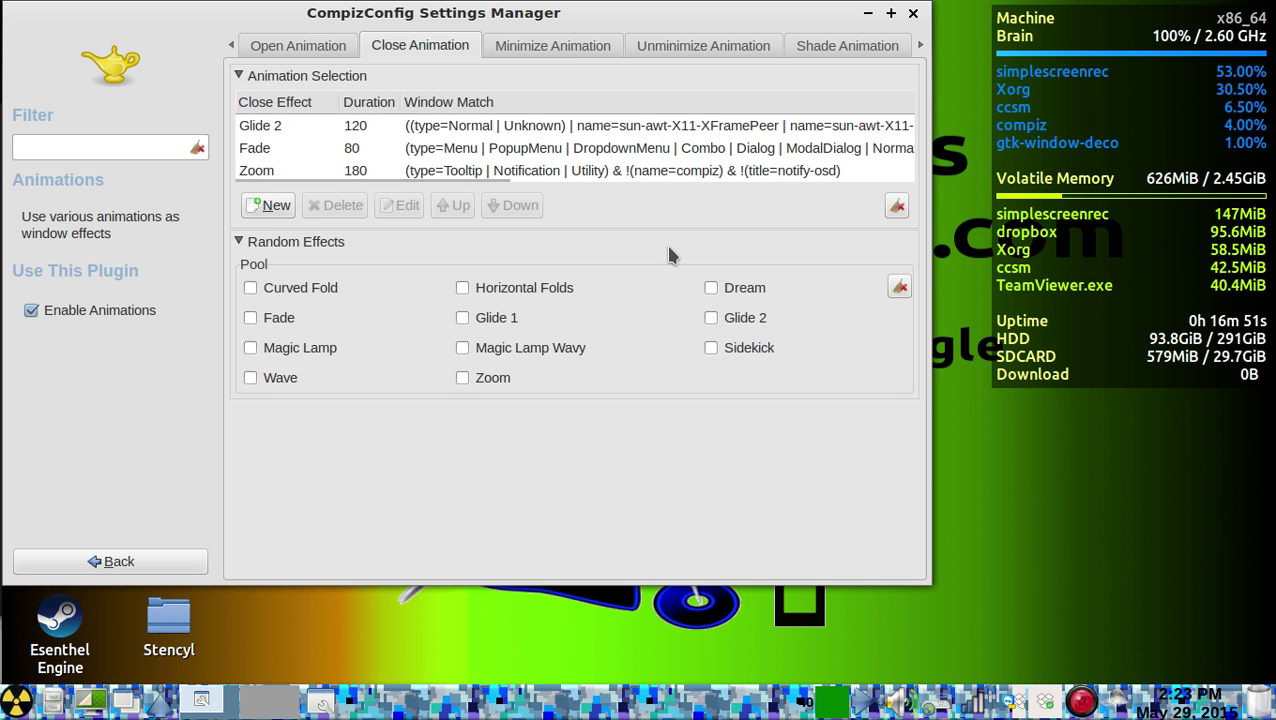
{"action": "key", "text": "ctrl+alt+t"}
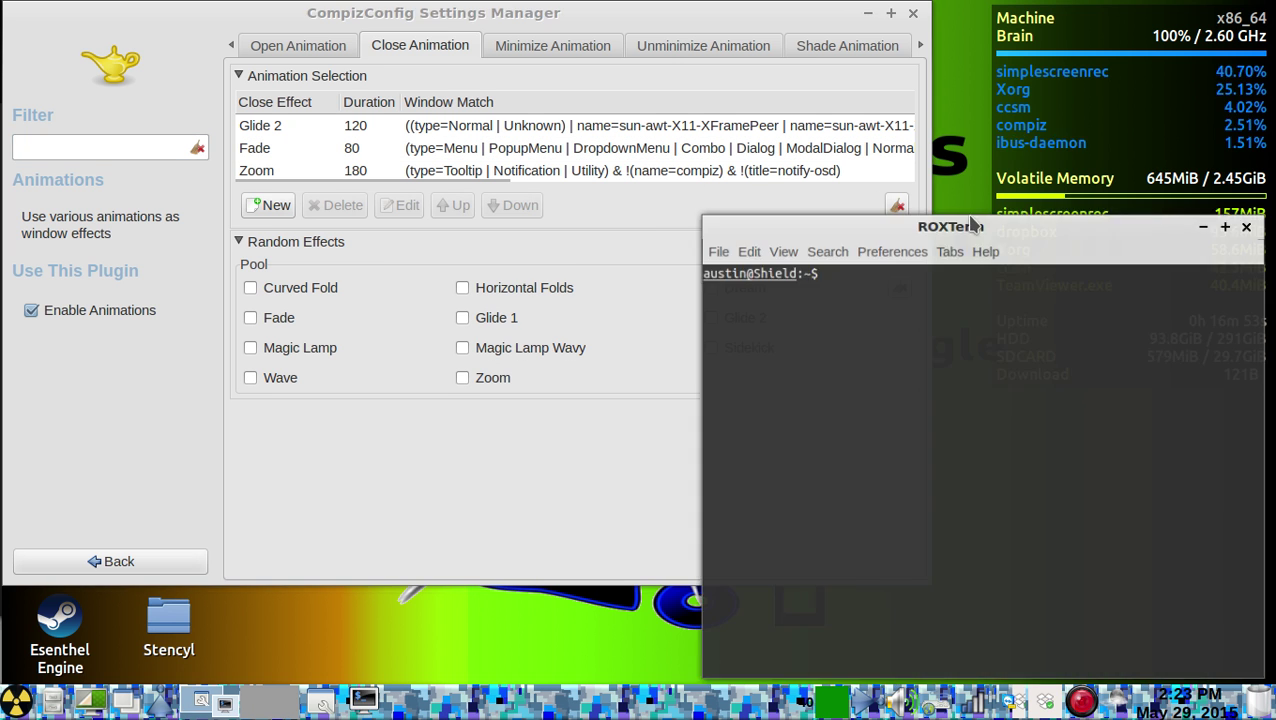
{"action": "left_click", "coordinate": [1257, 214]}
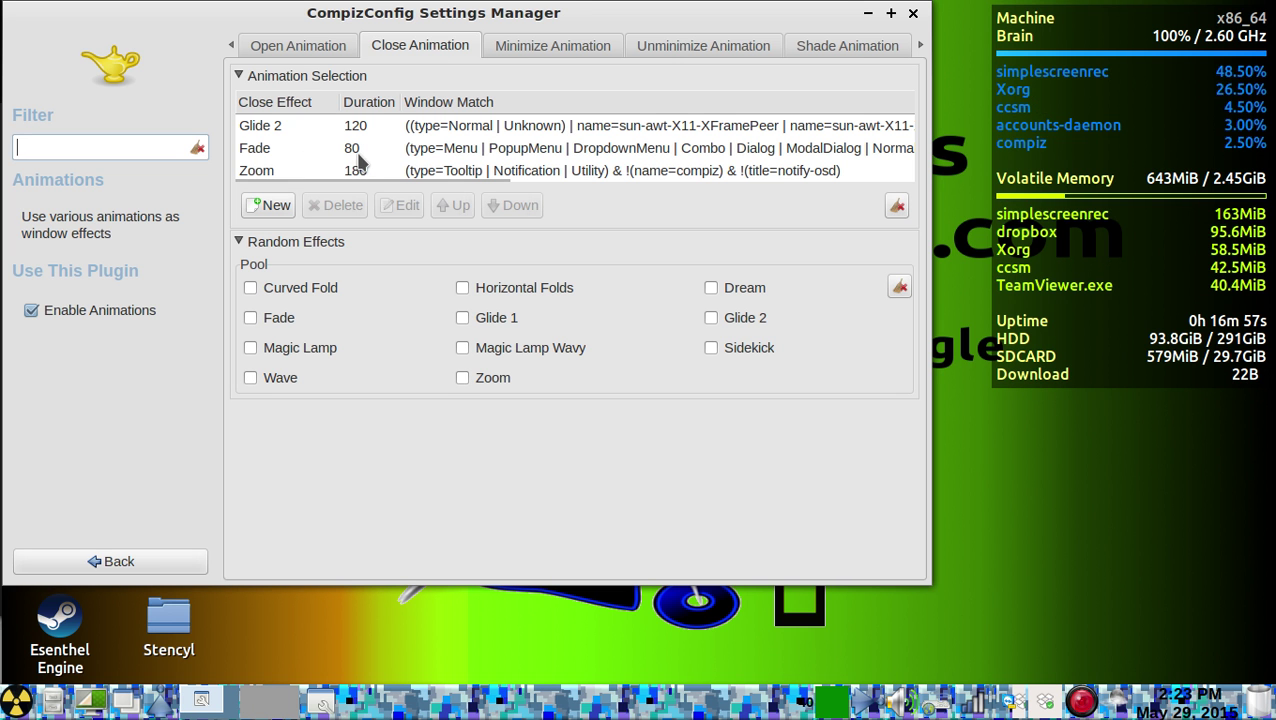
- Switch the Glide 2 close rule to Horizontal Folds at 120 and preview it on a terminal
{"action": "left_click", "coordinate": [369, 123]}
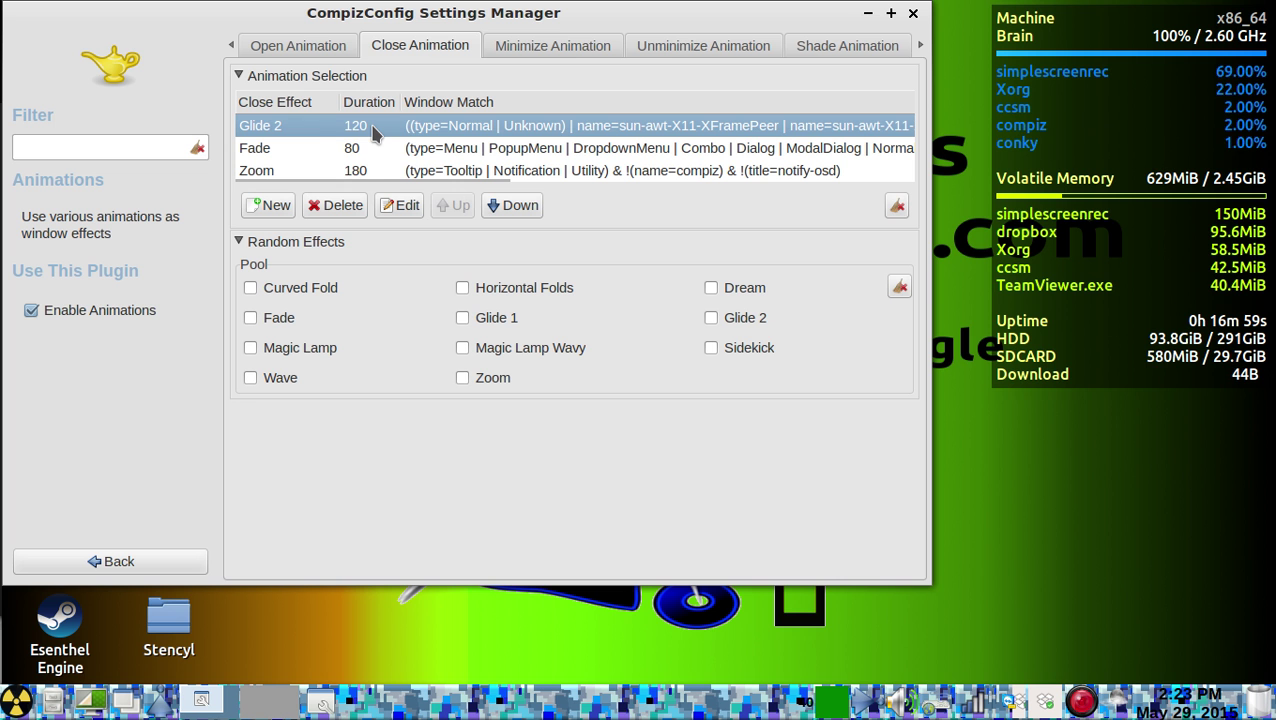
{"action": "right_click", "coordinate": [296, 138]}
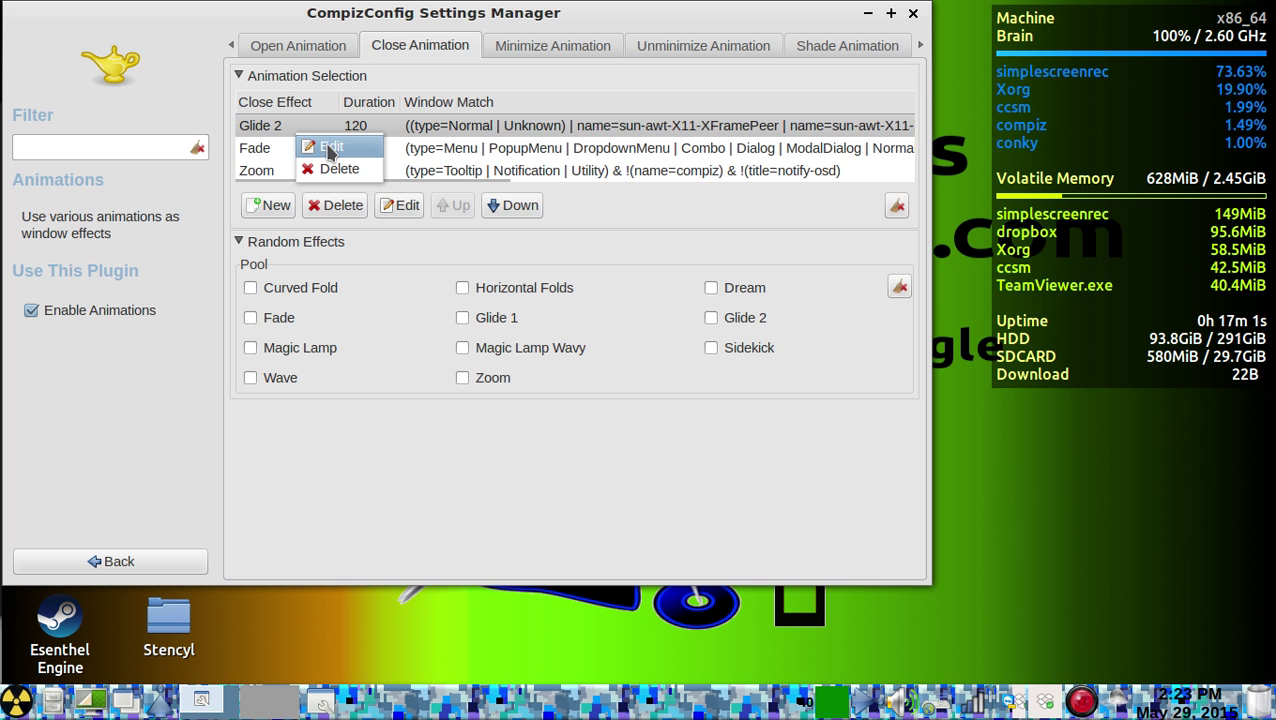
{"action": "left_click", "coordinate": [333, 150]}
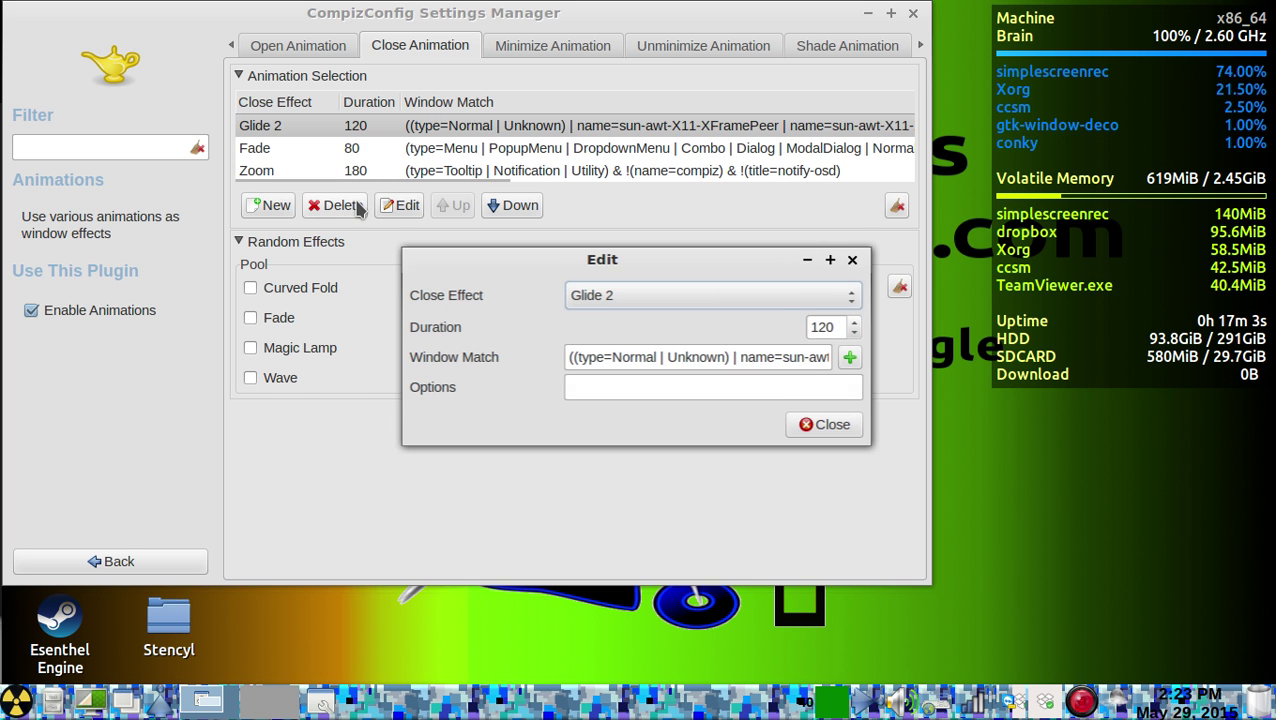
{"action": "left_click", "coordinate": [633, 302]}
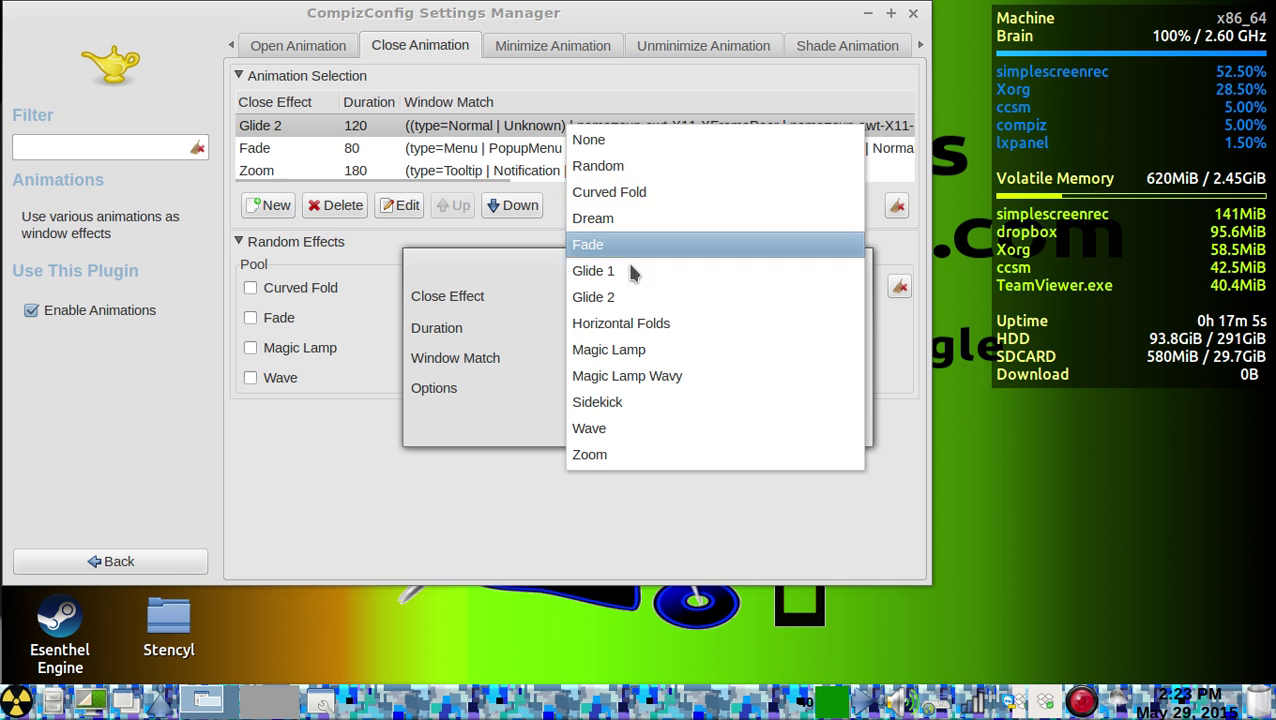
{"action": "left_click", "coordinate": [641, 322]}
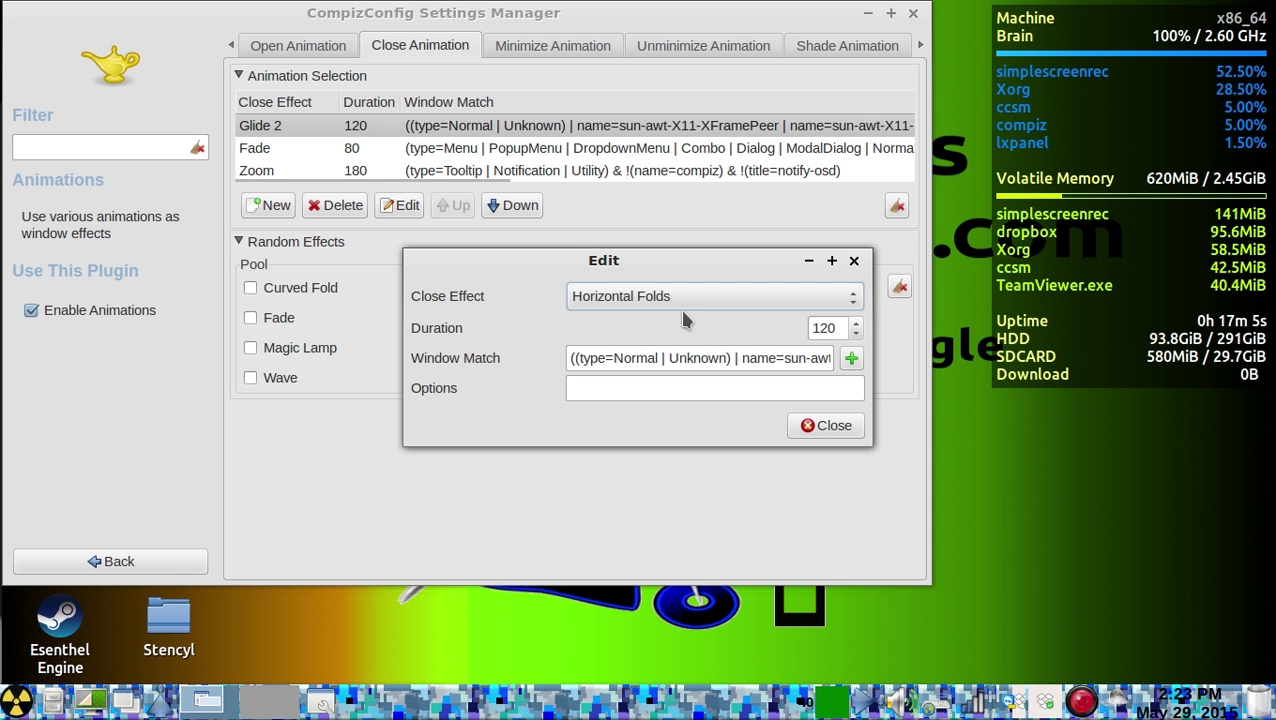
{"action": "left_click", "coordinate": [834, 425]}
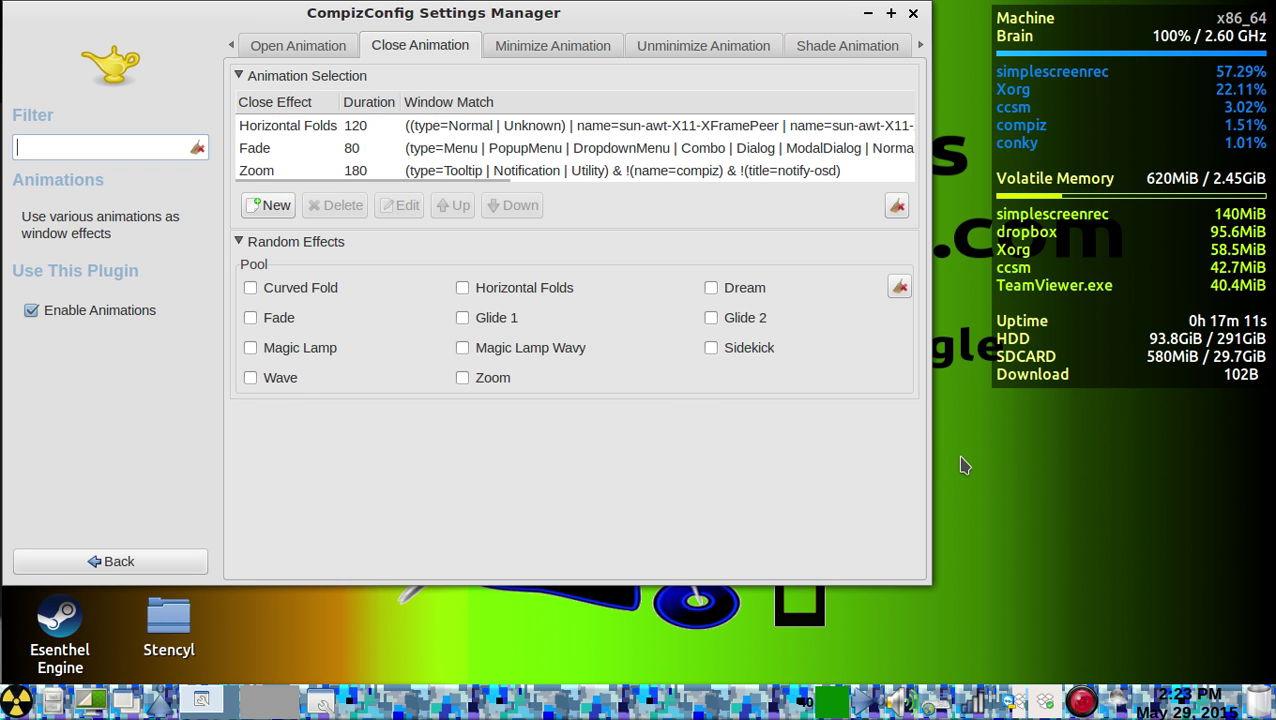
{"action": "key", "text": "ctrl+alt+t"}
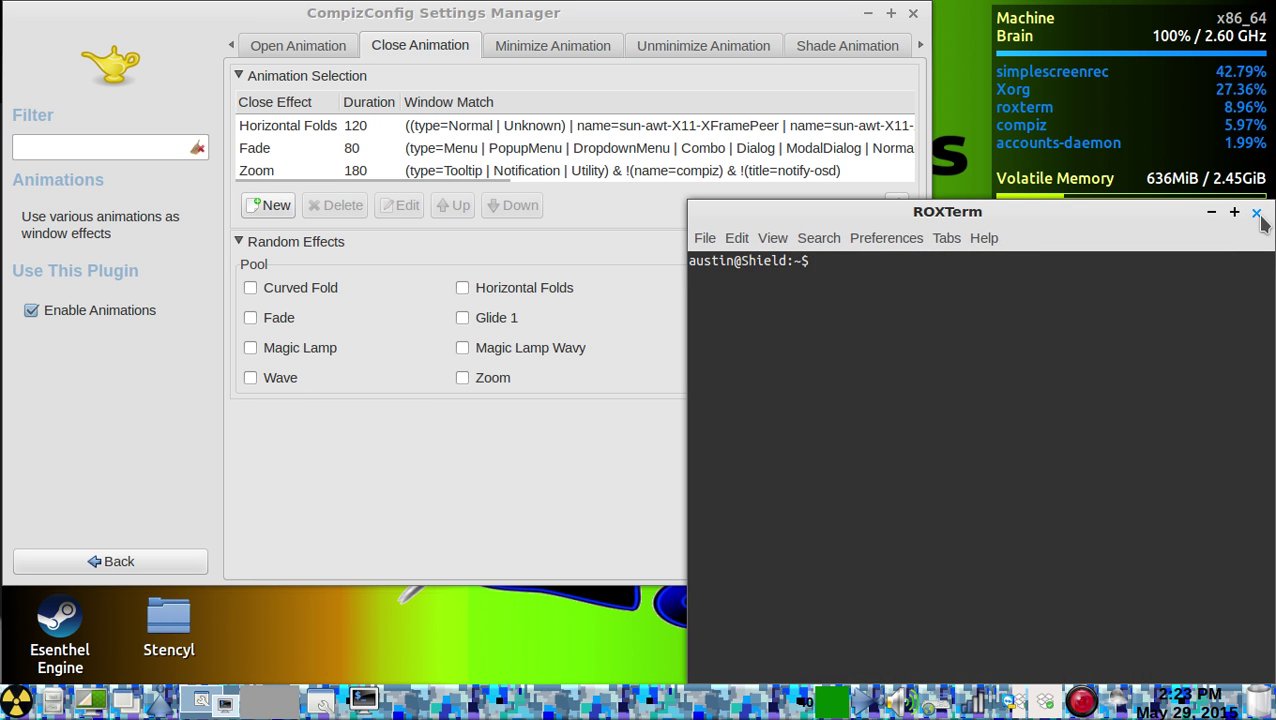
{"action": "left_click", "coordinate": [1256, 213]}
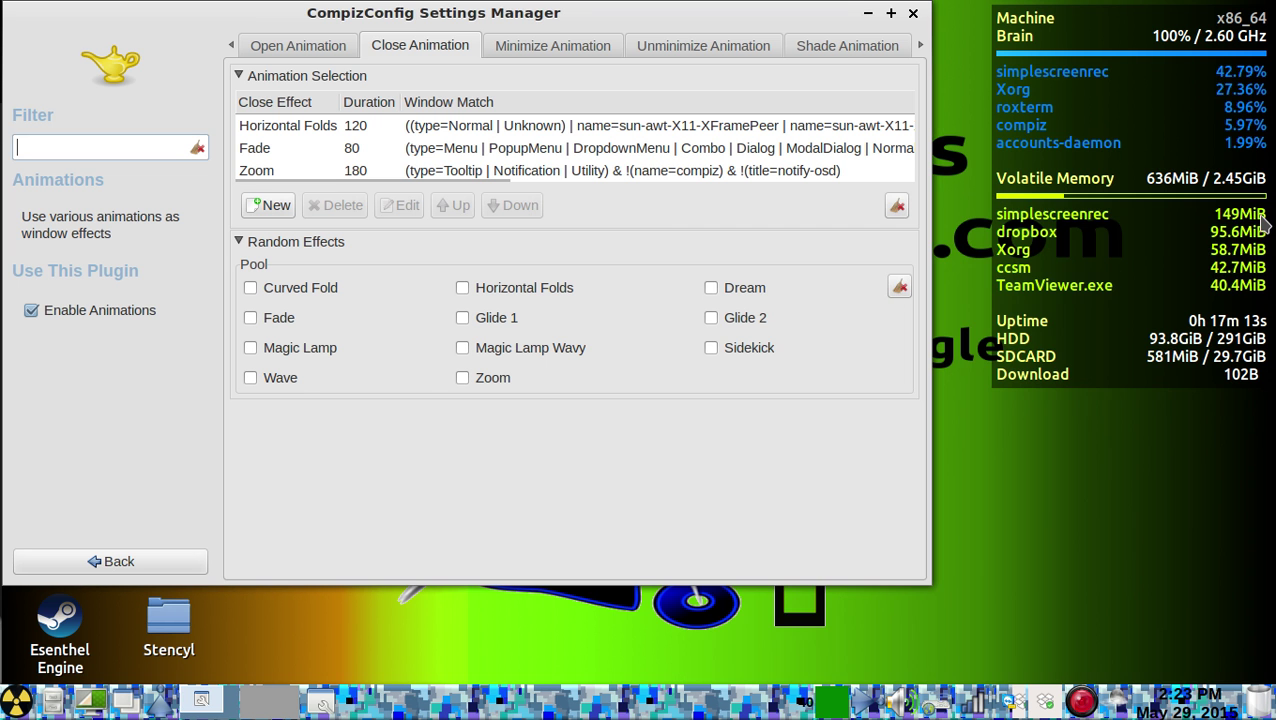
- Revert the Horizontal Folds close rule to Glide 2 at 120, then view Shade Animation settings
{"action": "left_click", "coordinate": [297, 126]}
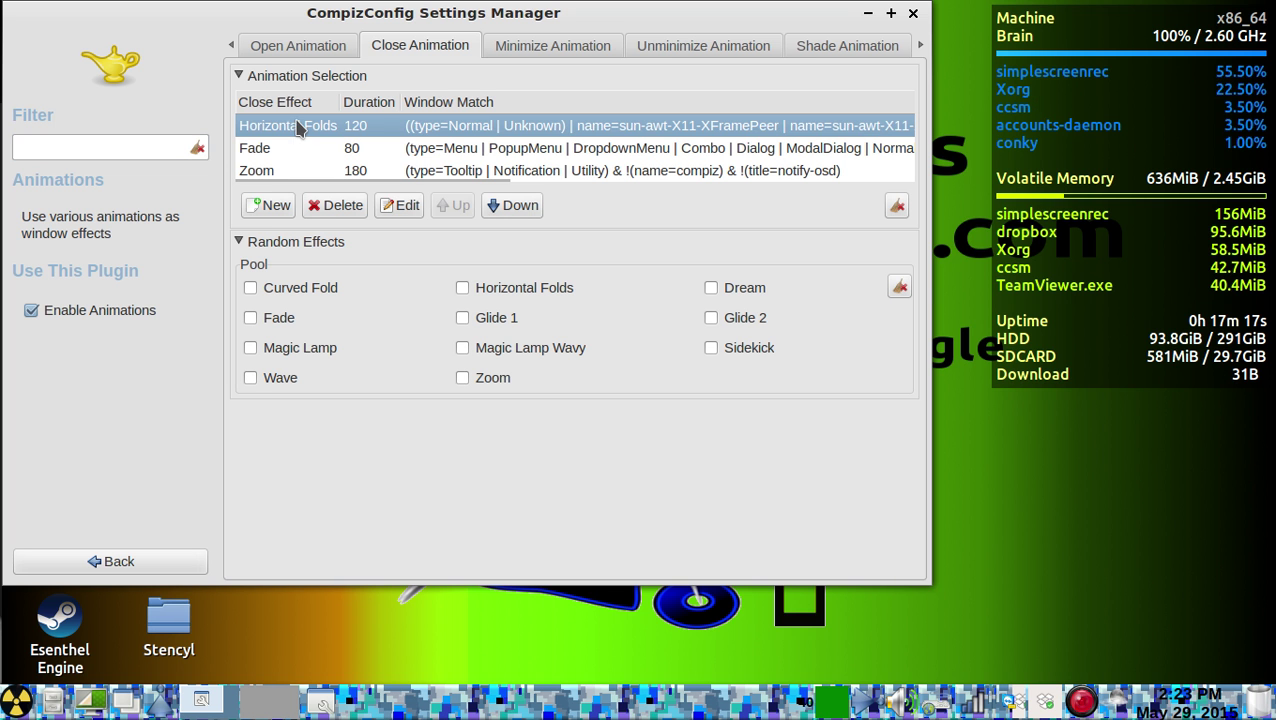
{"action": "left_click", "coordinate": [402, 205]}
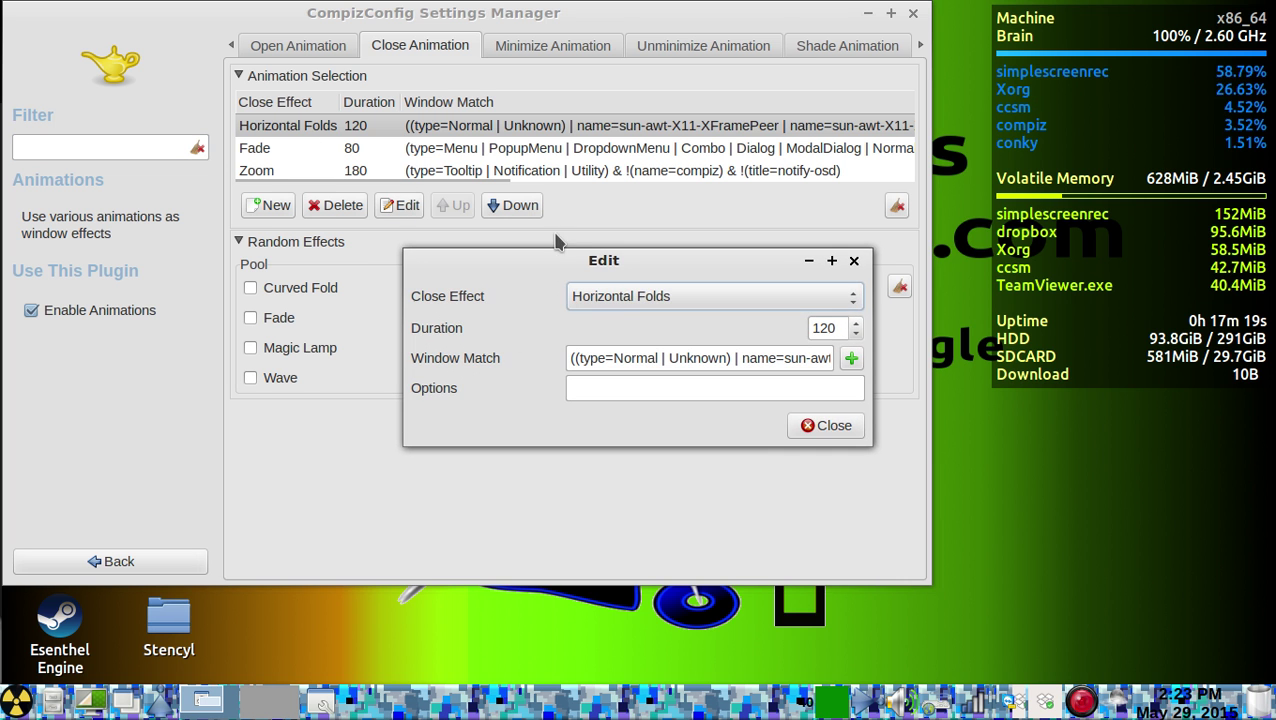
{"action": "left_click", "coordinate": [640, 290]}
{"action": "left_click", "coordinate": [640, 270]}
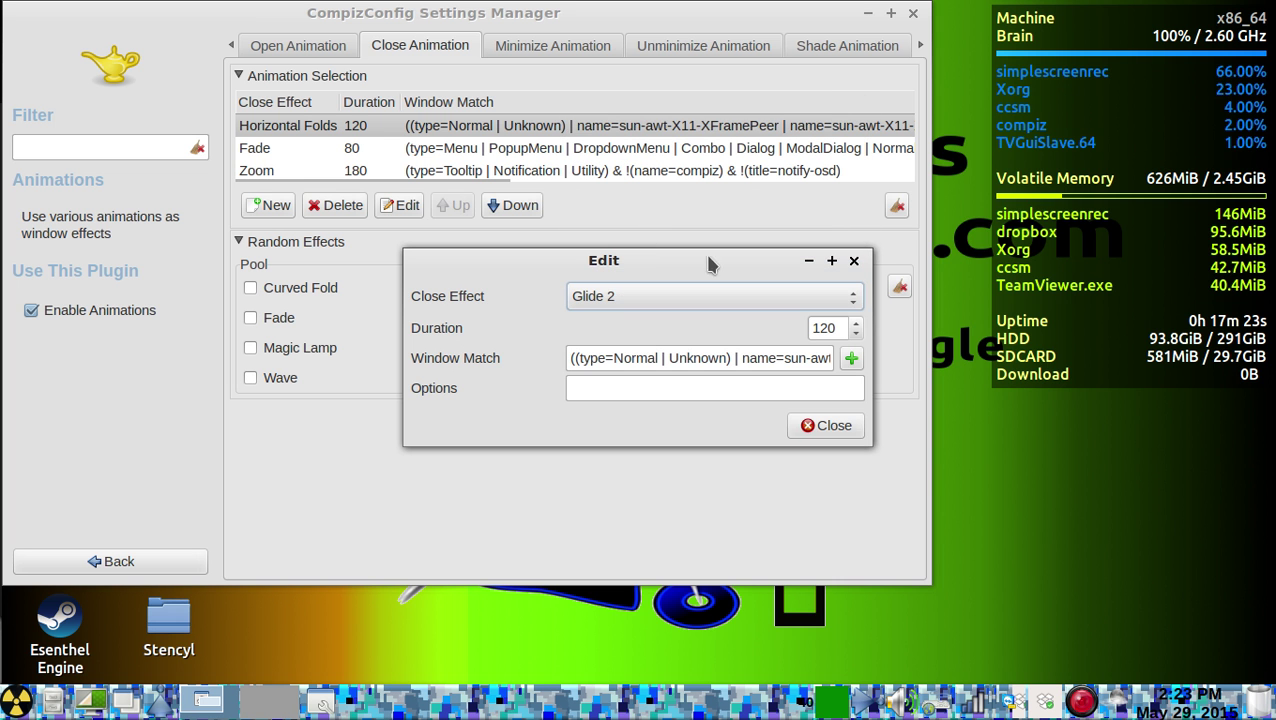
{"action": "left_click", "coordinate": [805, 423]}
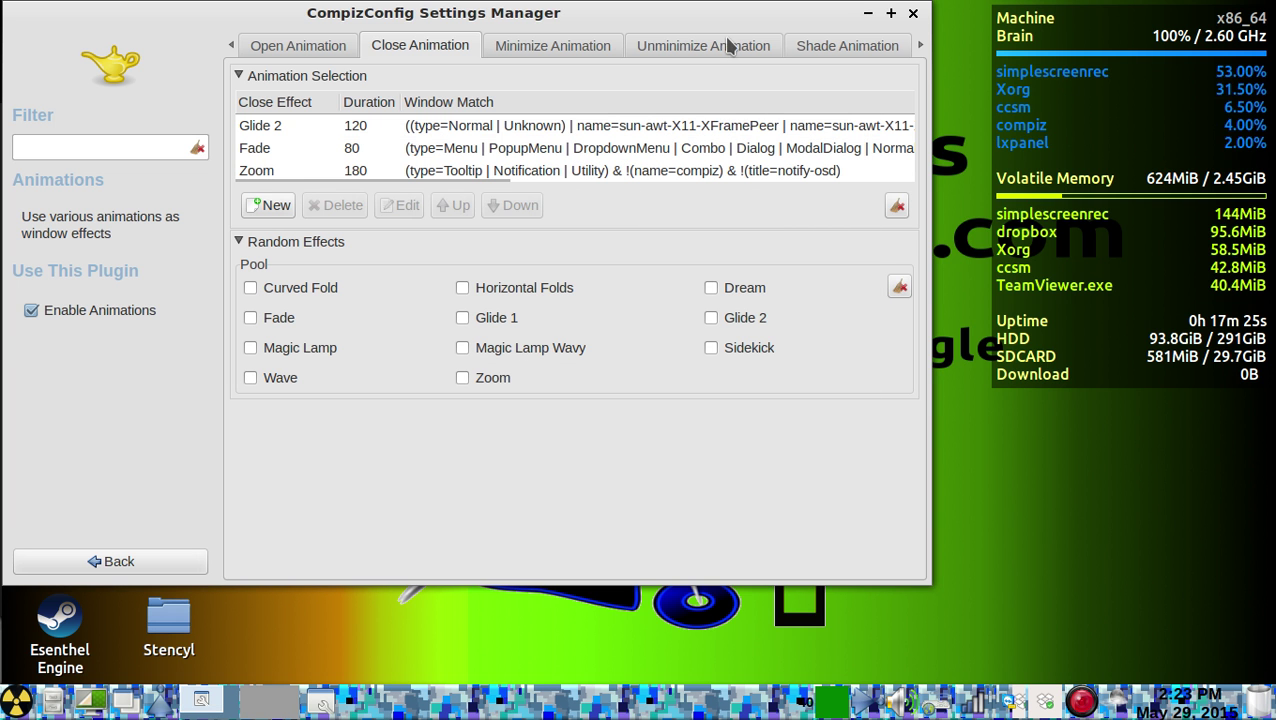
{"action": "left_click", "coordinate": [838, 46]}
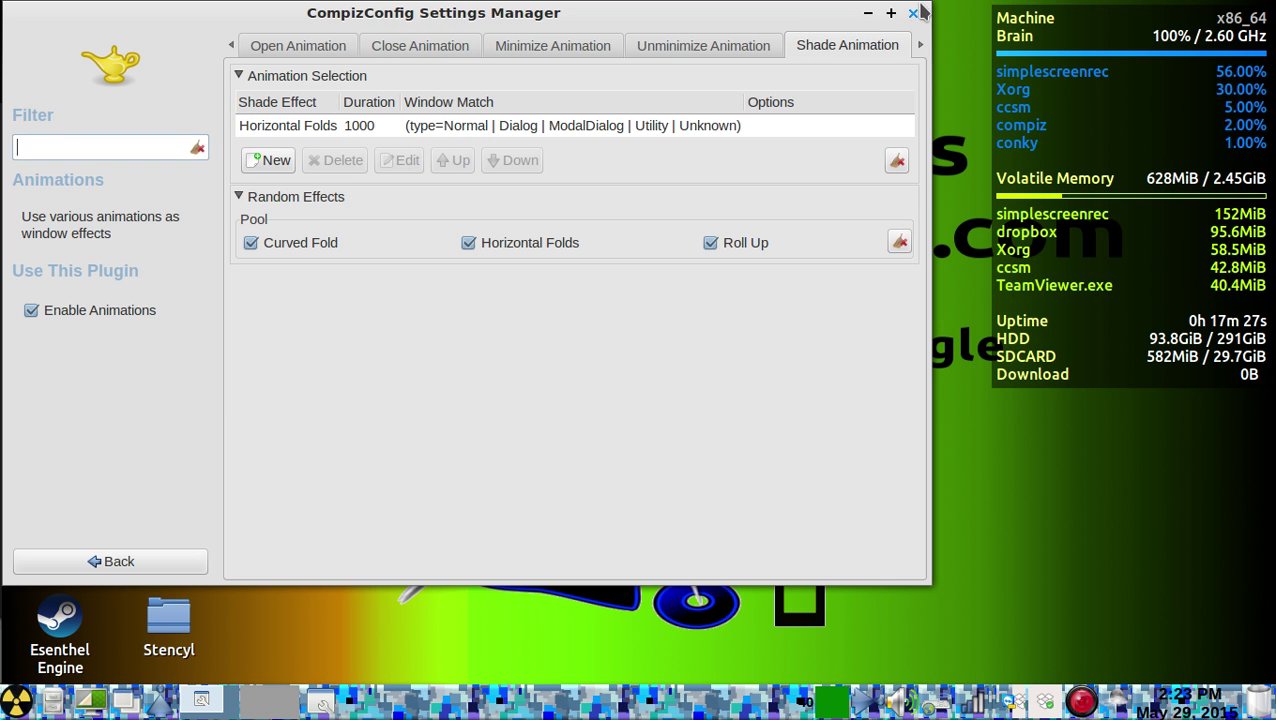